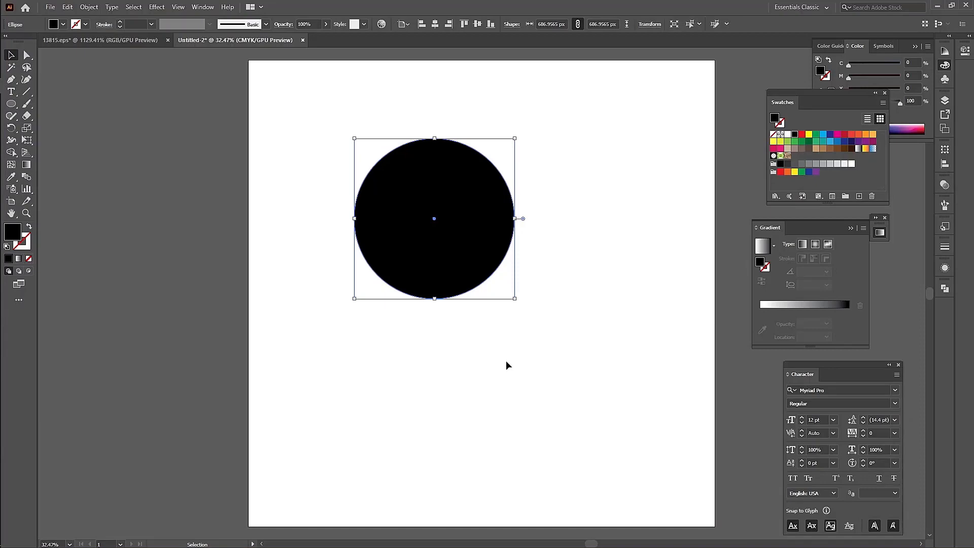
mouse_move(1, 178)
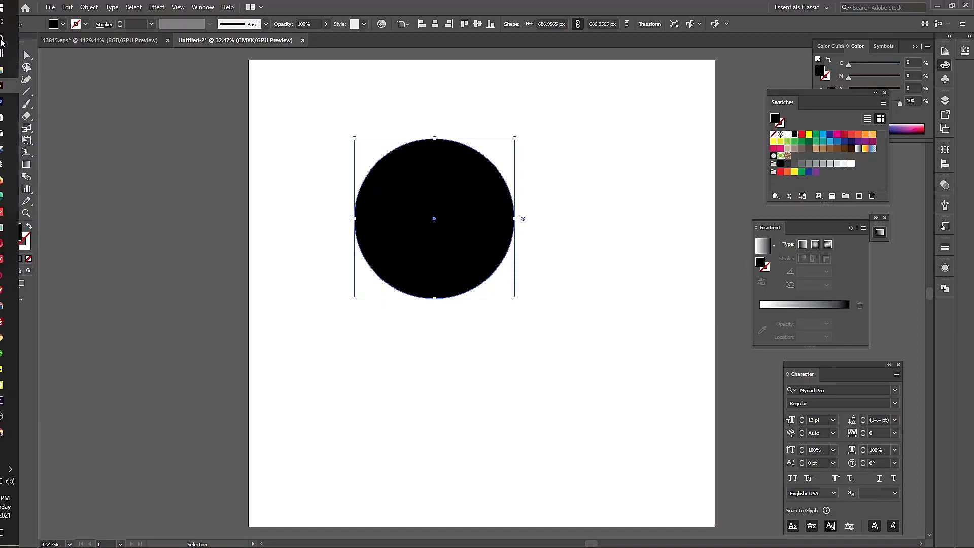
click(20, 71)
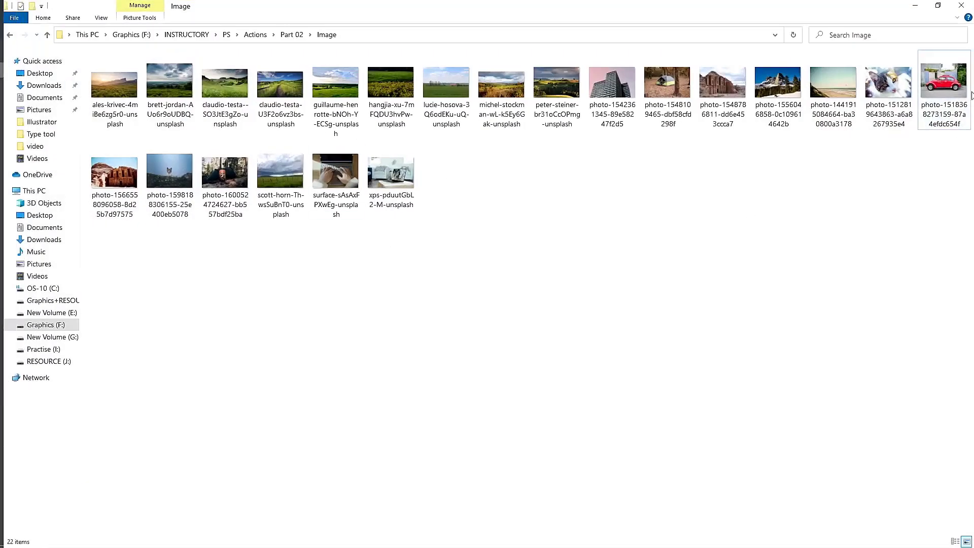
mouse_move(5, 131)
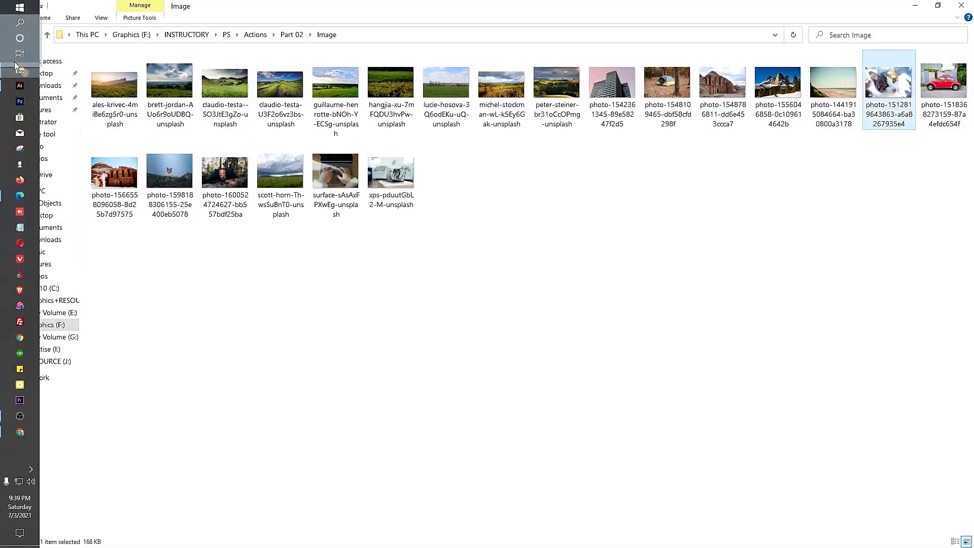
click(13, 85)
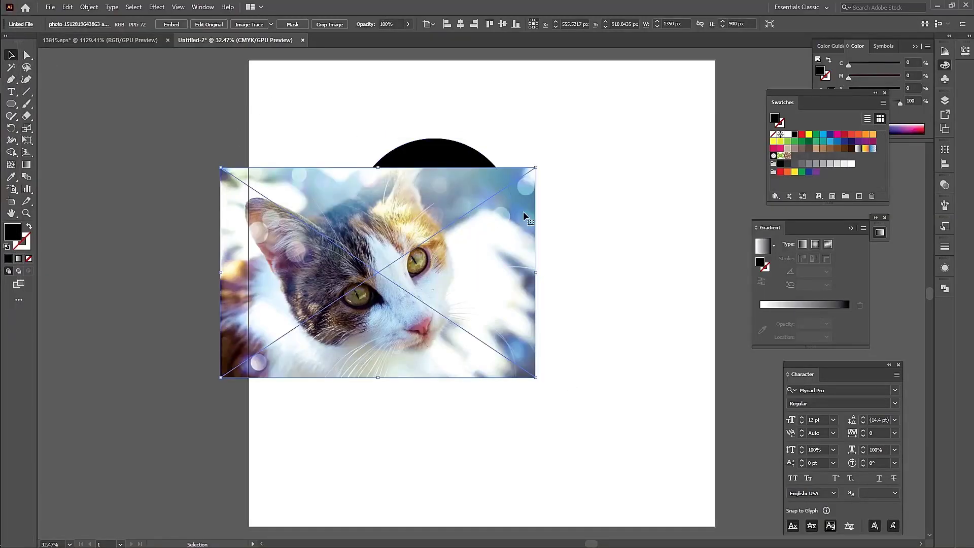
click(173, 25)
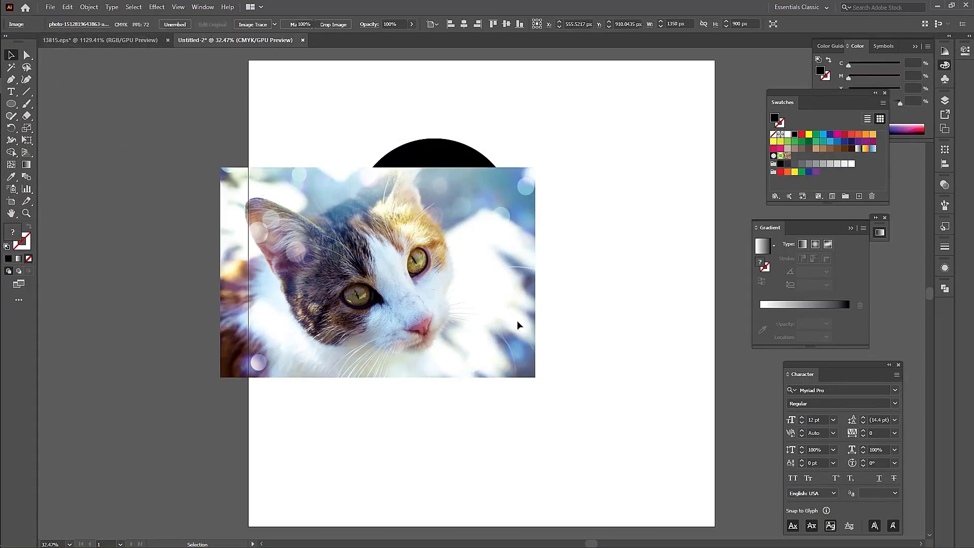
Scale the cat photo down to about 1052 × 701 px and move it over the black circle.
drag(460, 297, 495, 238)
drag(583, 219, 546, 219)
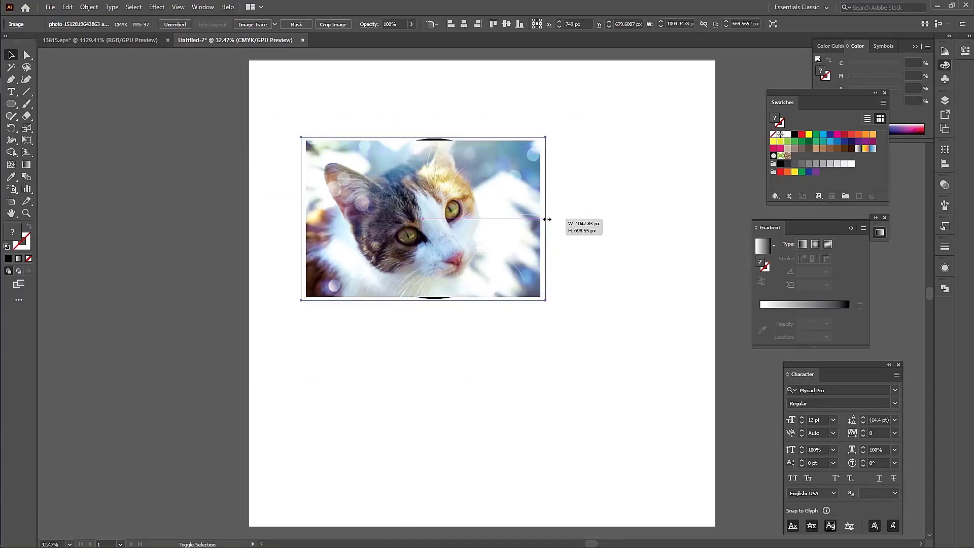
drag(486, 236, 501, 228)
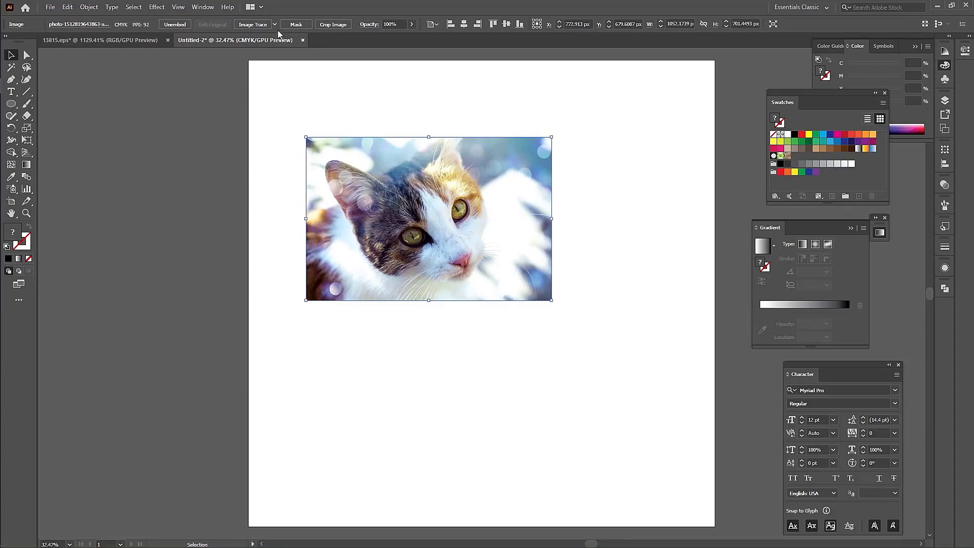
Center the cat photo on the circle with its opacity lowered to 42%, and restore its opacity to 100%.
click(412, 24)
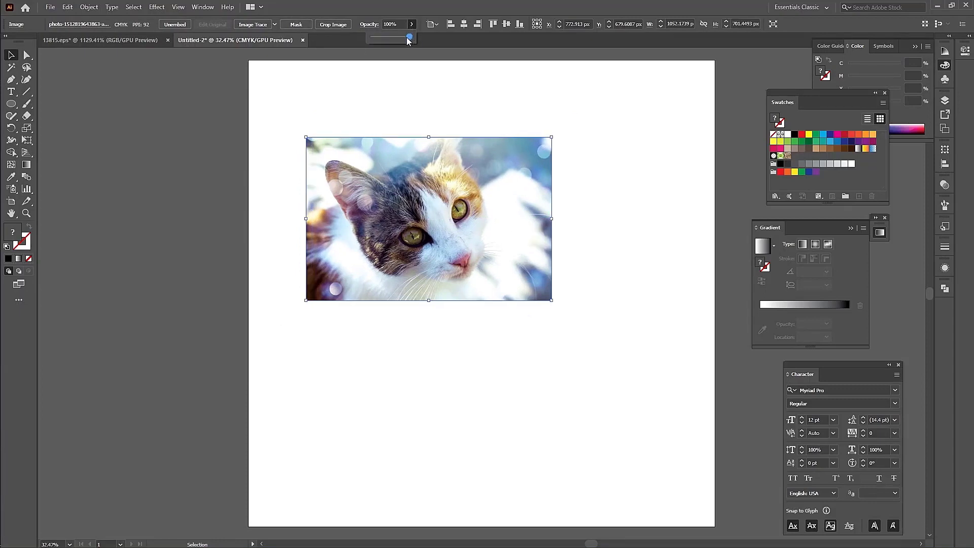
drag(408, 40, 383, 40)
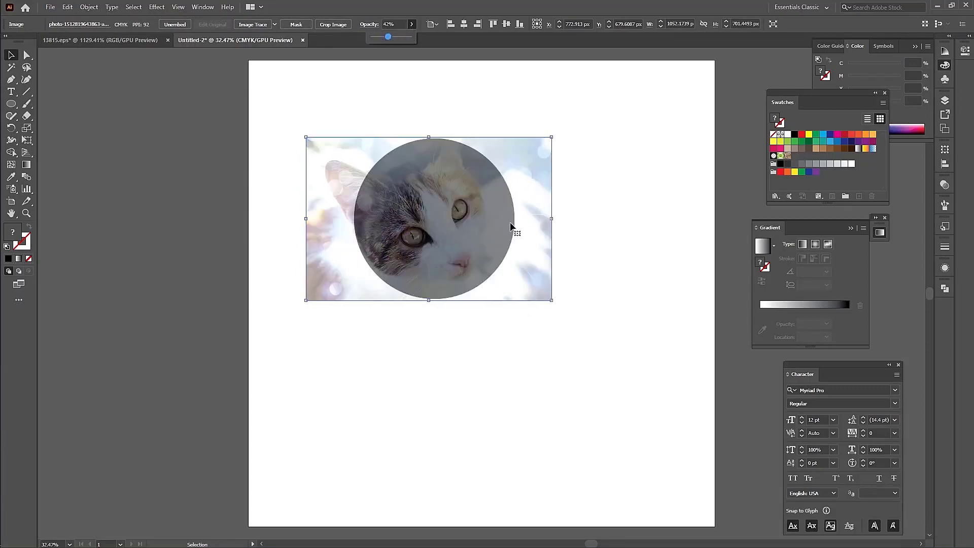
drag(543, 169, 535, 177)
click(411, 25)
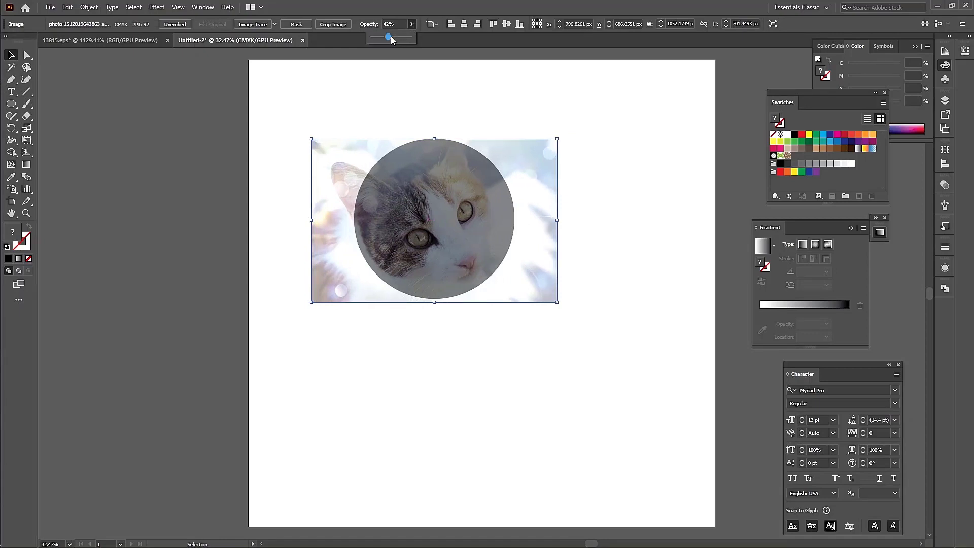
drag(390, 38, 436, 42)
Try to make a clipping mask from the circle and the cat photo stacked on top of it.
drag(584, 364, 329, 133)
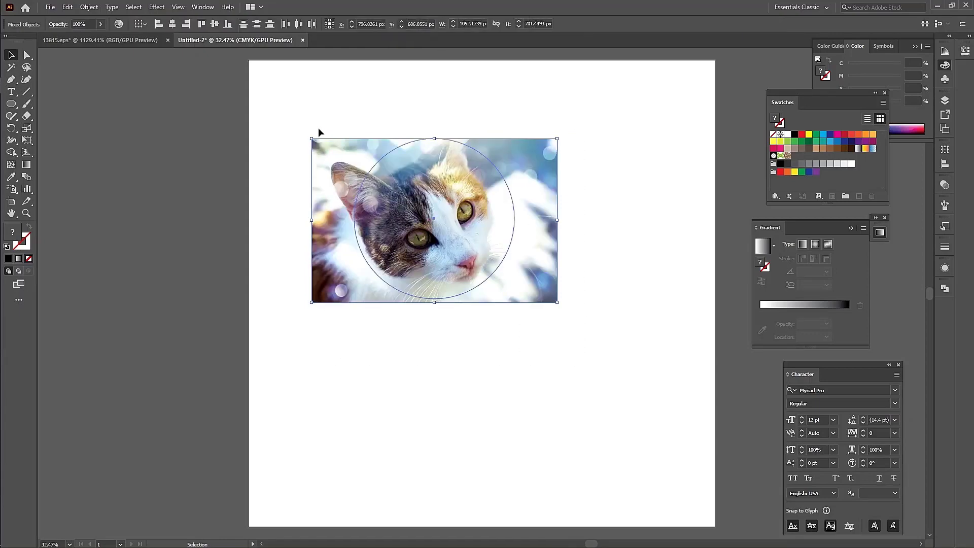
right_click(426, 187)
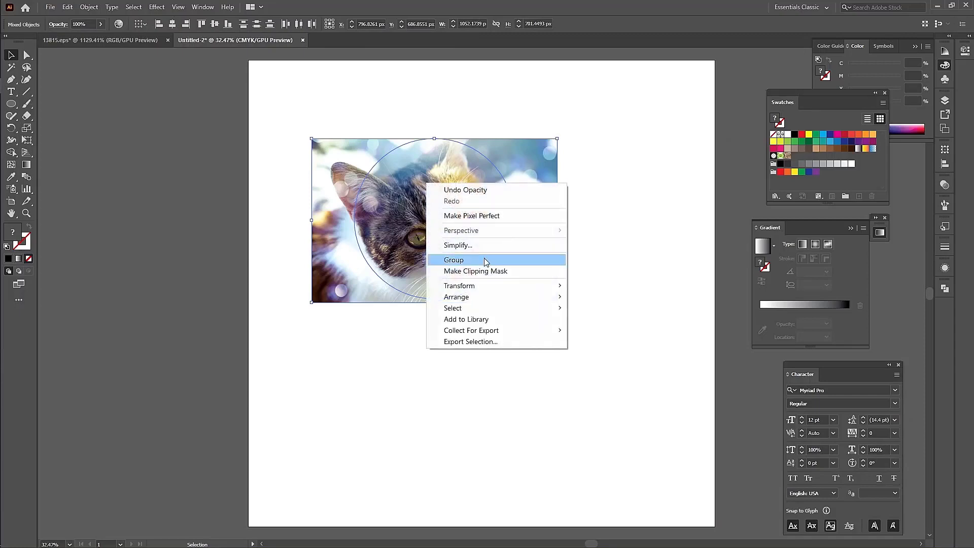
click(495, 271)
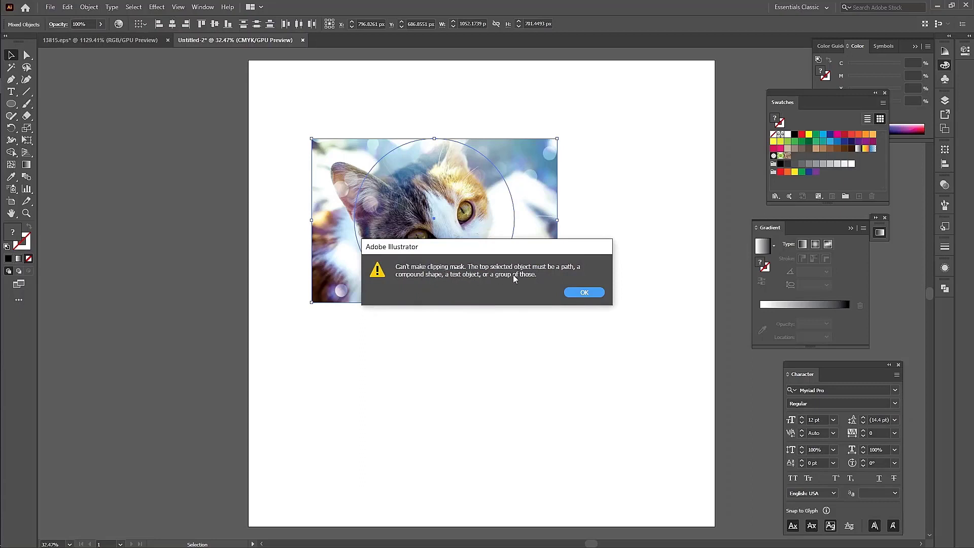
click(589, 296)
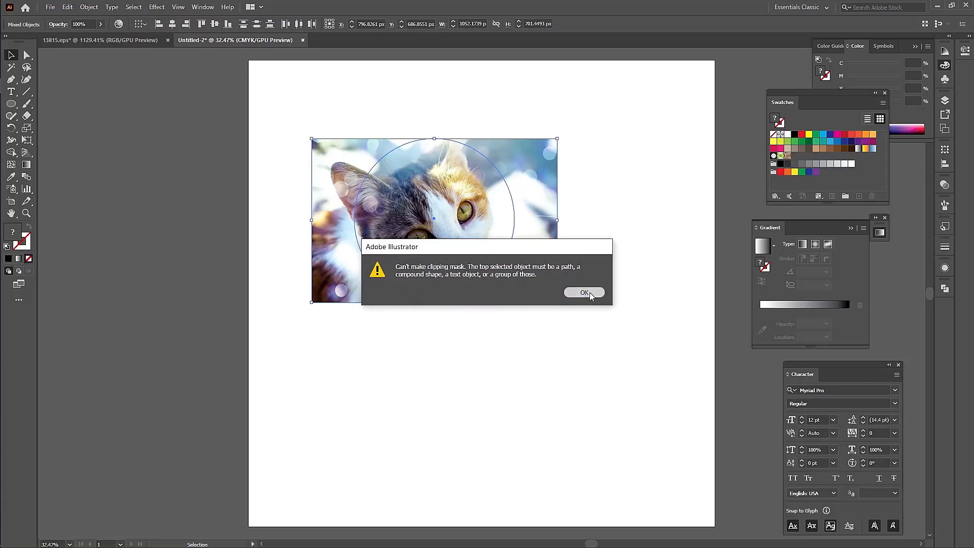
click(553, 360)
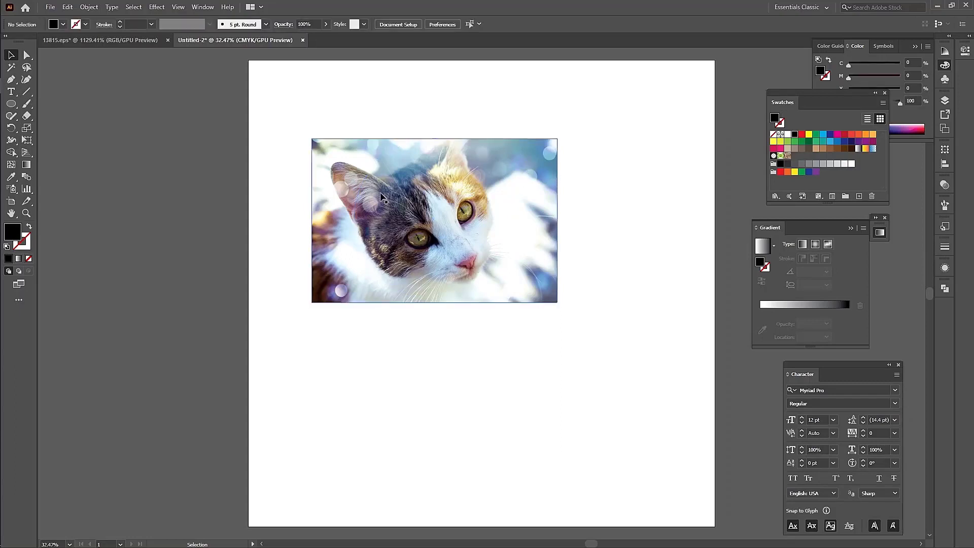
Send the cat photo to the back, behind the black circle.
click(341, 167)
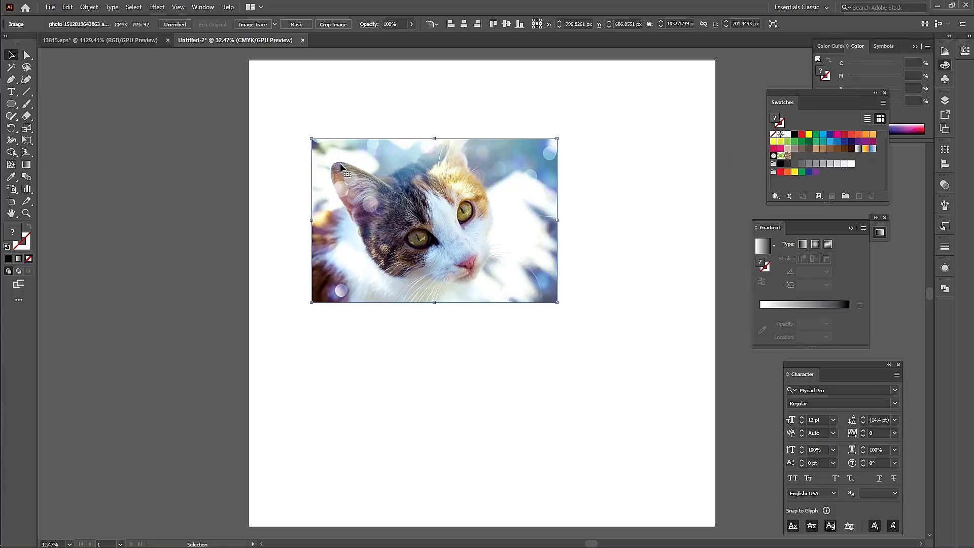
right_click(341, 167)
mouse_move(395, 250)
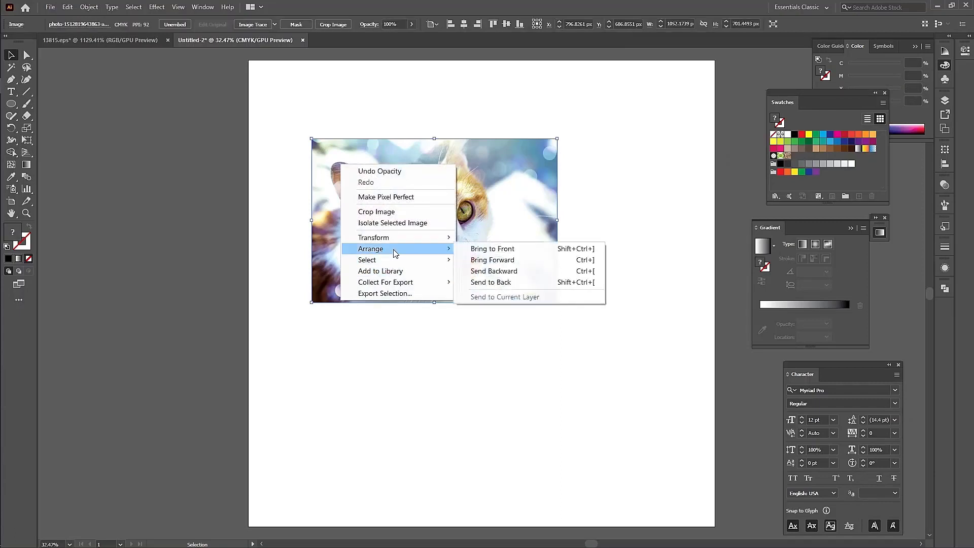
click(516, 282)
click(524, 357)
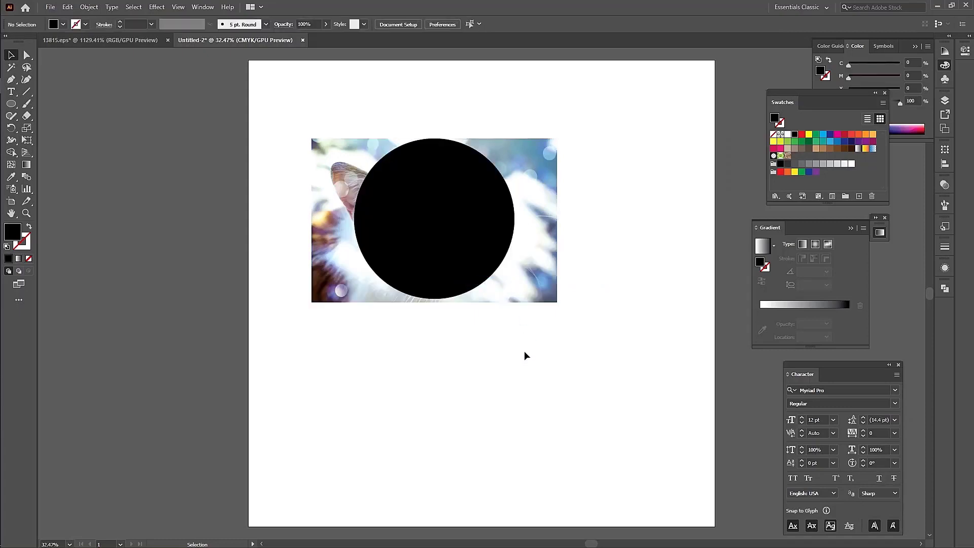
Clip the cat photo to the circle with a clipping mask and move the clipped image around the artboard.
drag(611, 365, 224, 67)
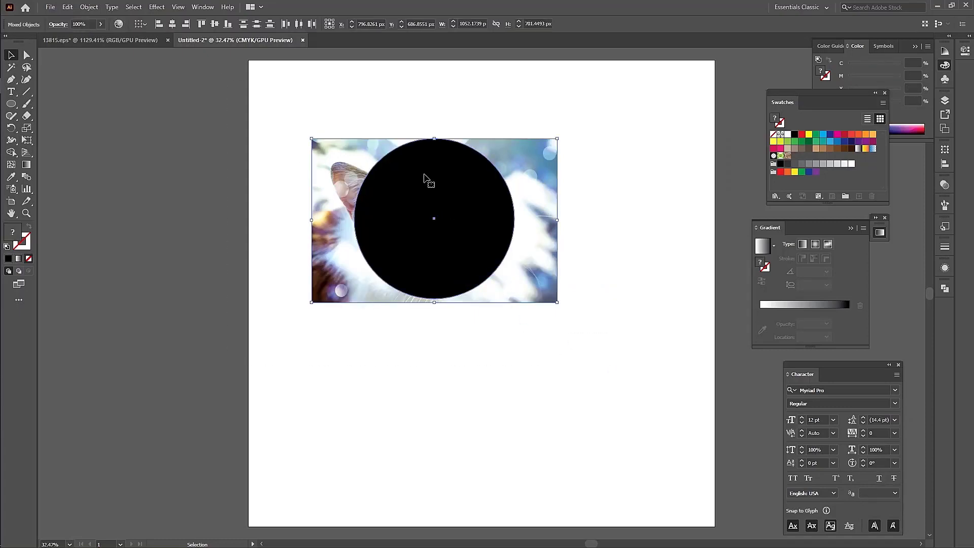
right_click(425, 178)
click(467, 262)
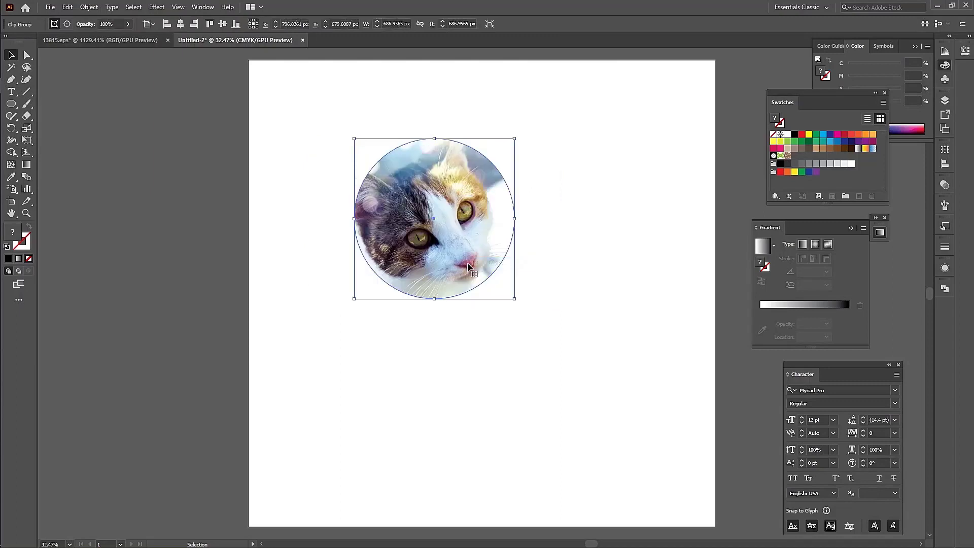
drag(437, 213, 362, 174)
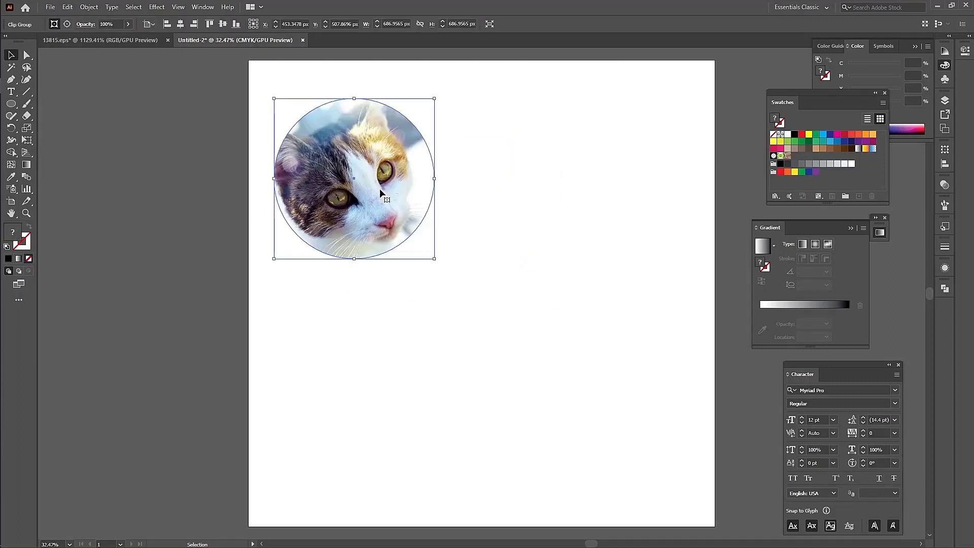
drag(383, 193, 206, 166)
Undo the moves of the clipped image and the clipping mask.
key(ctrl+z)
key(ctrl+z)
key(ctrl+alt+7)
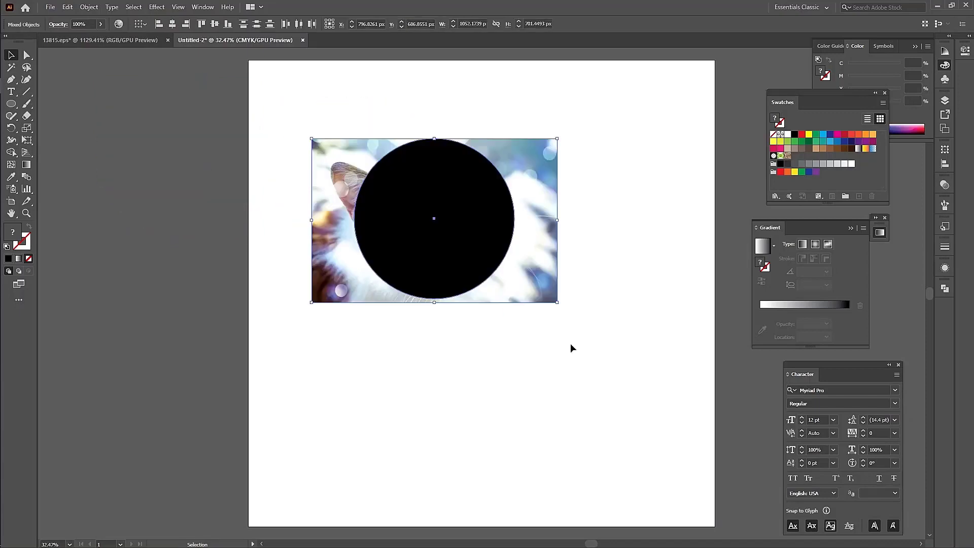
Move the cat photo and the black circle apart so that they no longer overlap.
click(420, 222)
drag(420, 222, 486, 367)
drag(489, 217, 297, 154)
drag(499, 363, 510, 204)
Shrink the circle to about 378 px and copy it into a cluster of seven, with the cat photo moved off the artboard.
shift+click(590, 207)
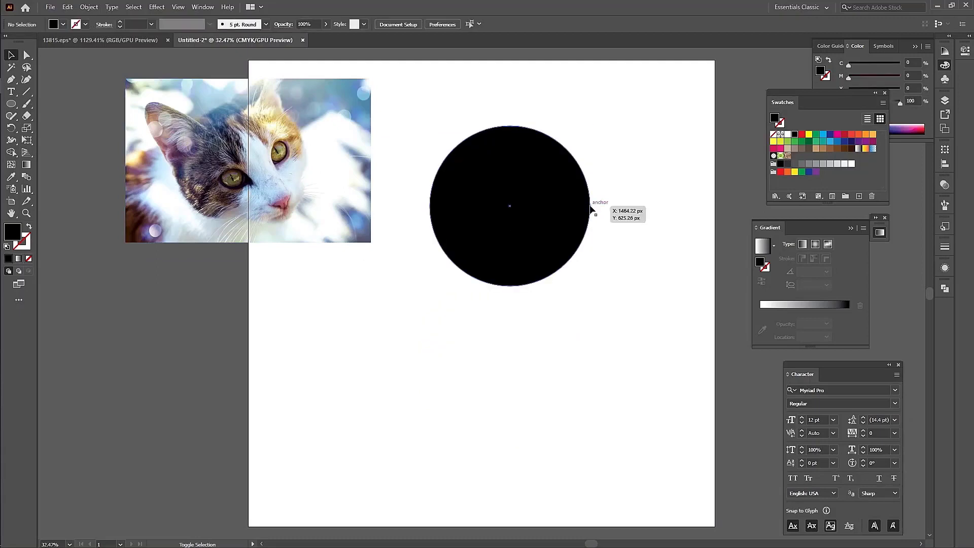
click(559, 207)
drag(591, 206, 629, 344)
drag(623, 305, 555, 411)
drag(555, 412, 445, 385)
drag(355, 182, 216, 152)
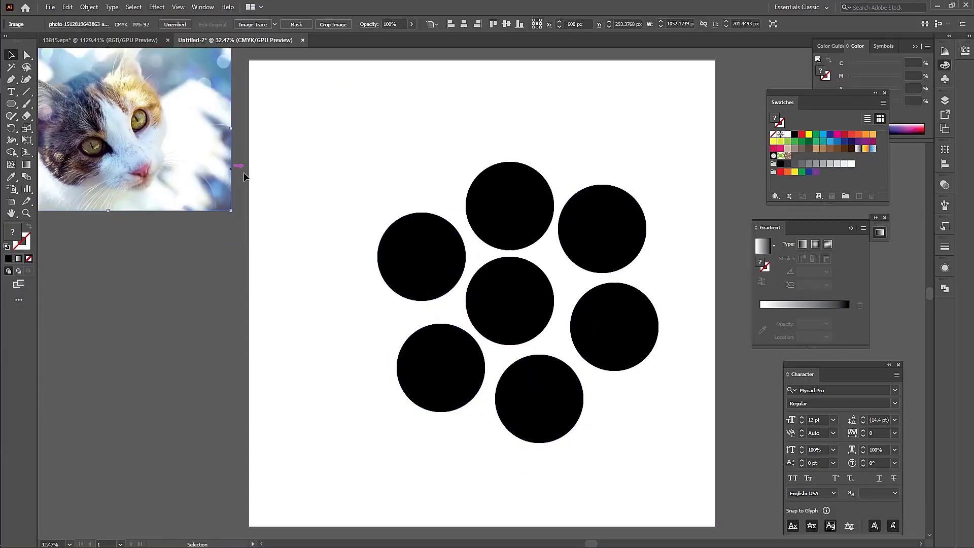
Unite the seven circles with Pathfinder, collapsing Swatches, Gradient and Character to free up workspace.
drag(375, 190, 665, 468)
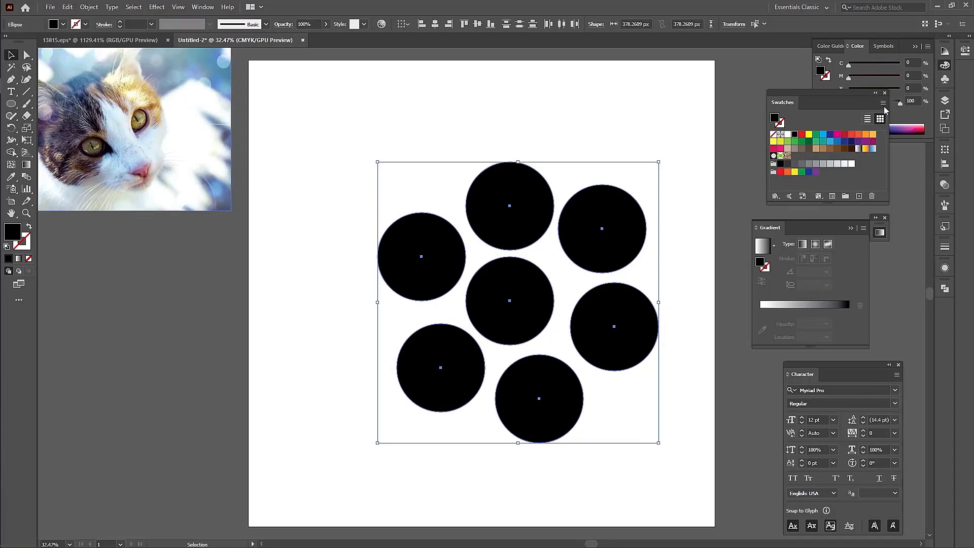
click(875, 94)
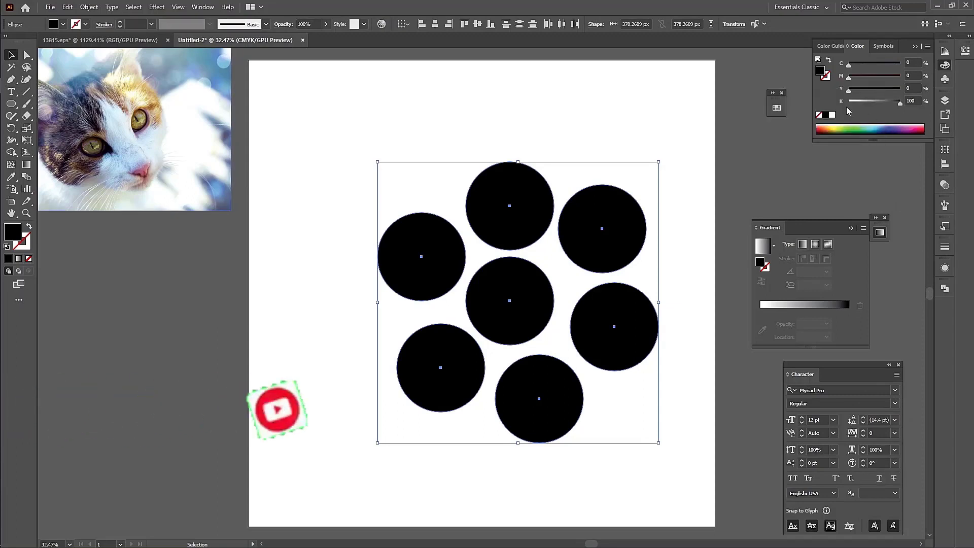
click(851, 227)
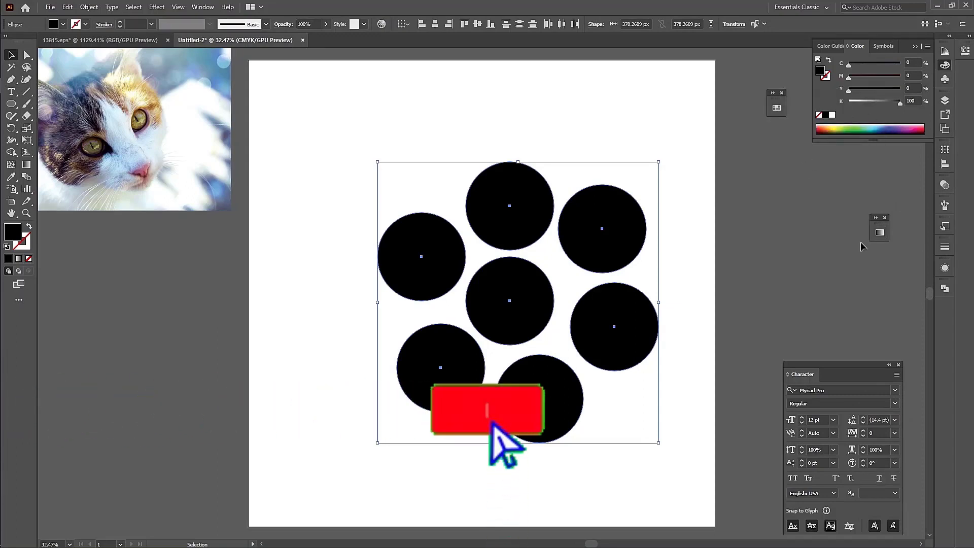
click(888, 365)
click(944, 289)
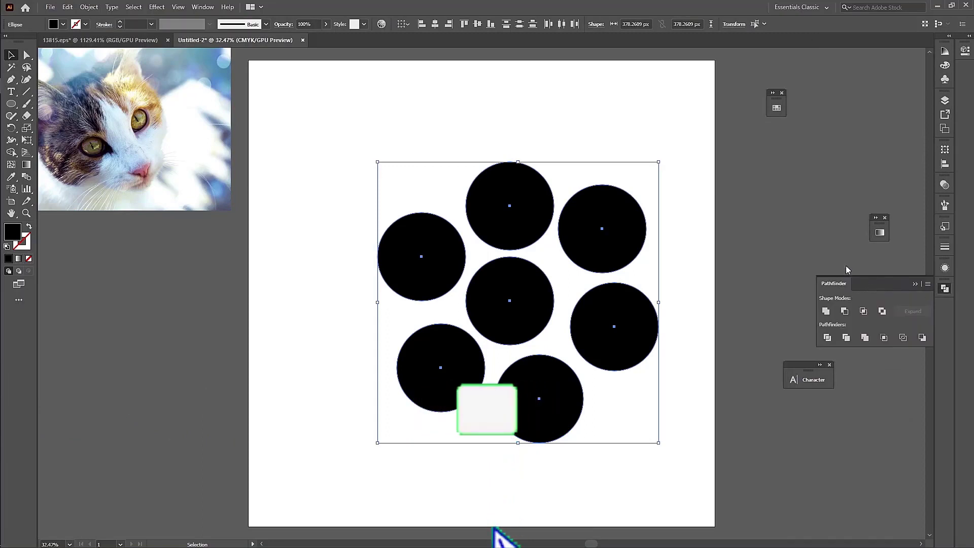
drag(836, 290, 723, 150)
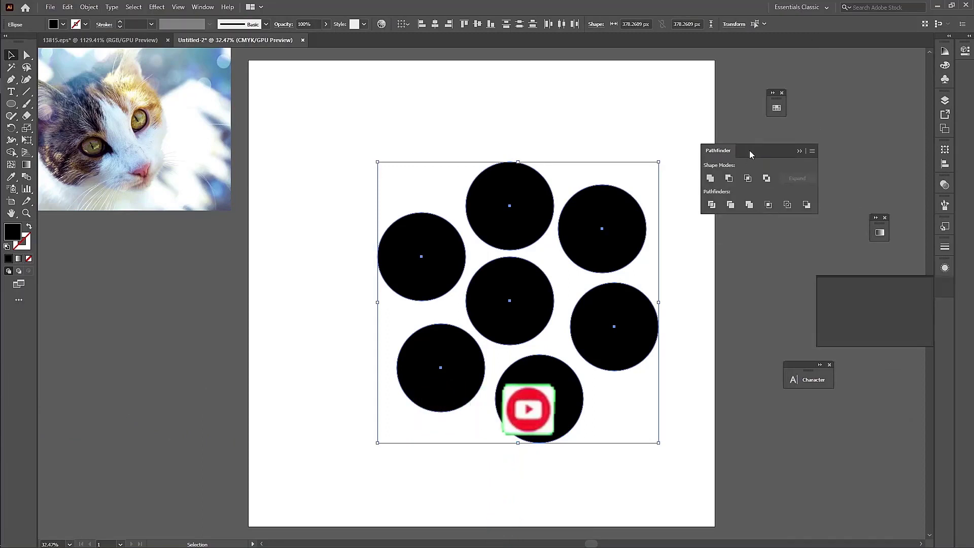
click(710, 178)
Position the cat photo behind the circles at about 1411 × 941 px and scale the circle group to about 941 px to fit it.
drag(171, 149, 671, 294)
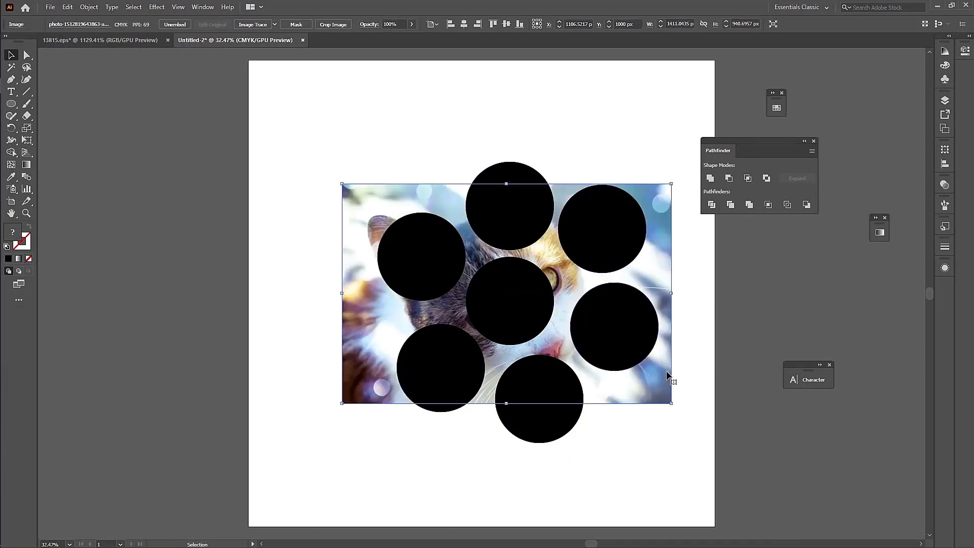
drag(626, 322, 616, 298)
click(604, 431)
drag(538, 380, 539, 373)
Try to clip the cat photo with the united circle group as a clipping mask, and undo it.
drag(644, 458, 388, 187)
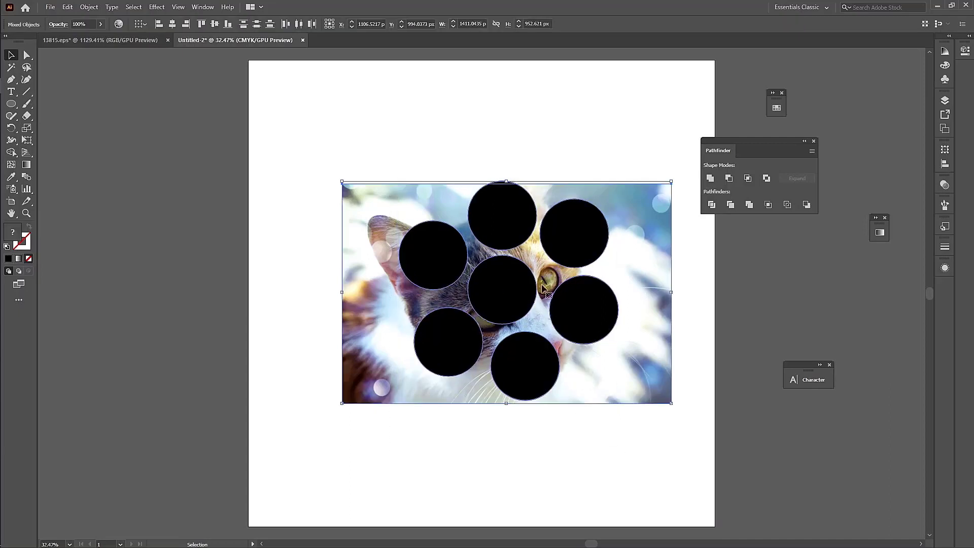
right_click(494, 277)
click(552, 365)
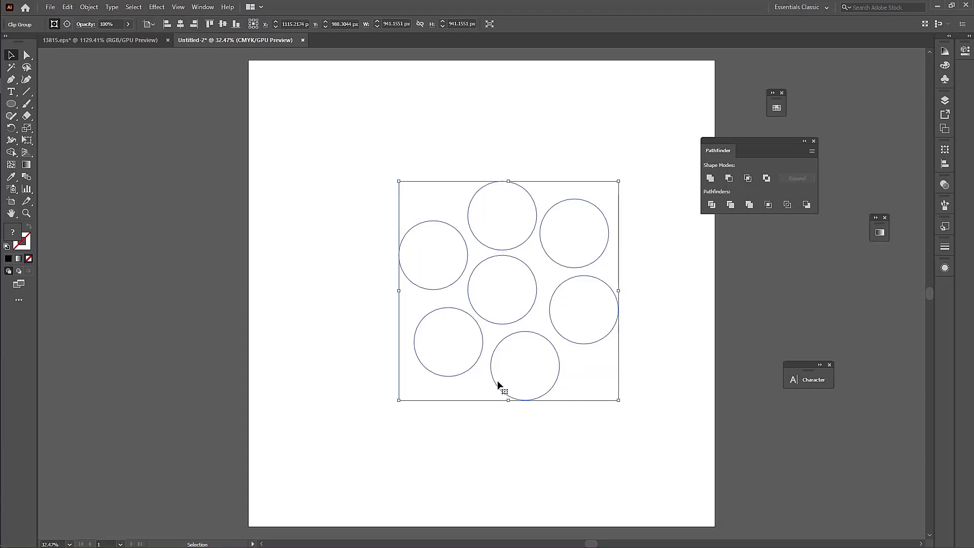
key(a)
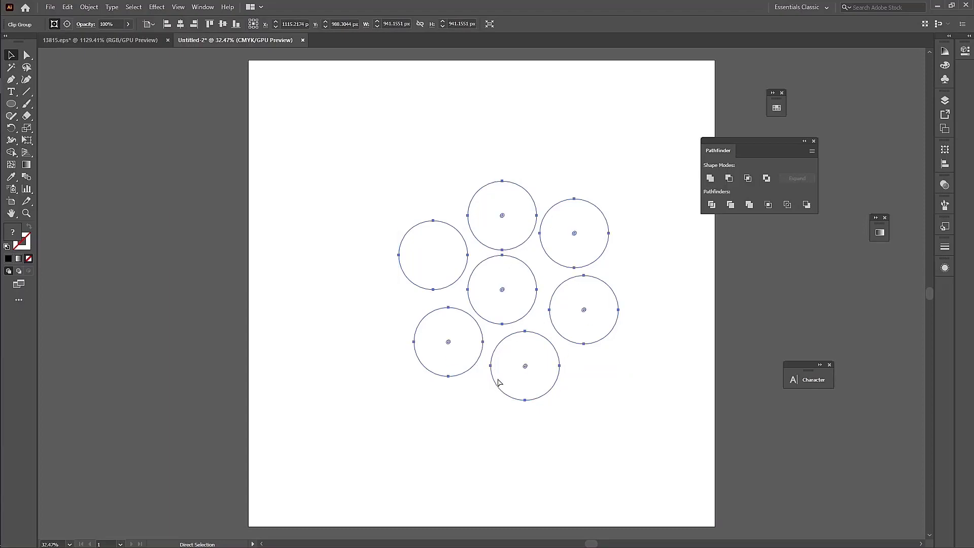
key(ctrl+z)
Make the united group of seven circles a compound shape.
click(565, 460)
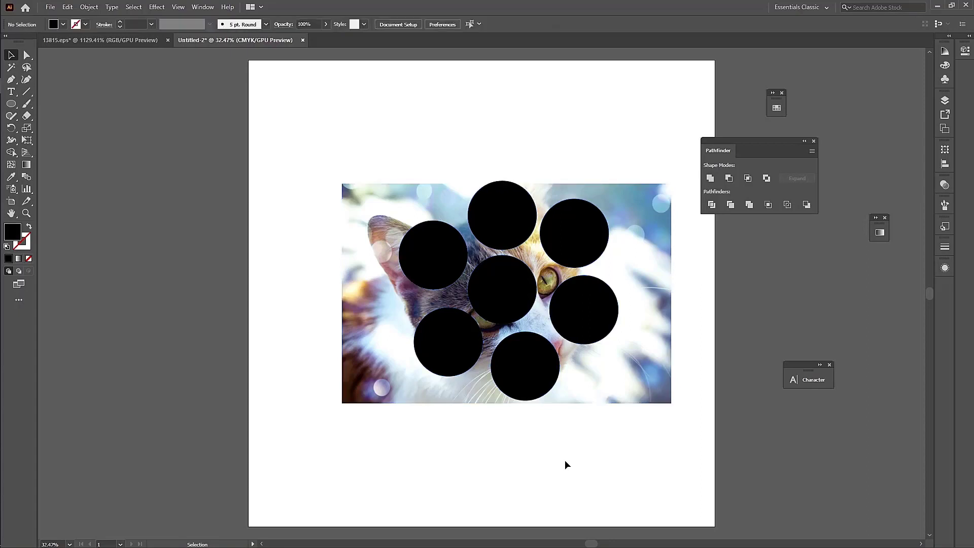
click(510, 297)
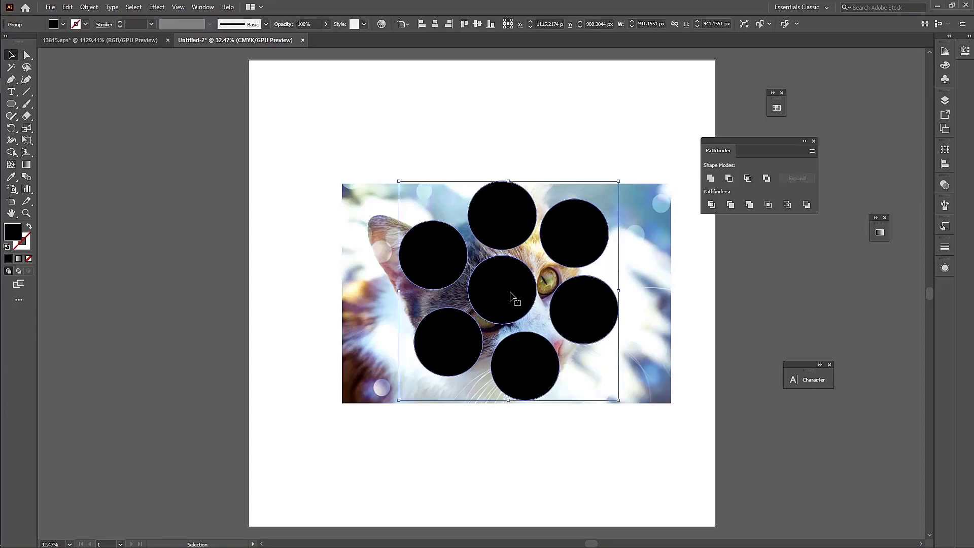
click(812, 151)
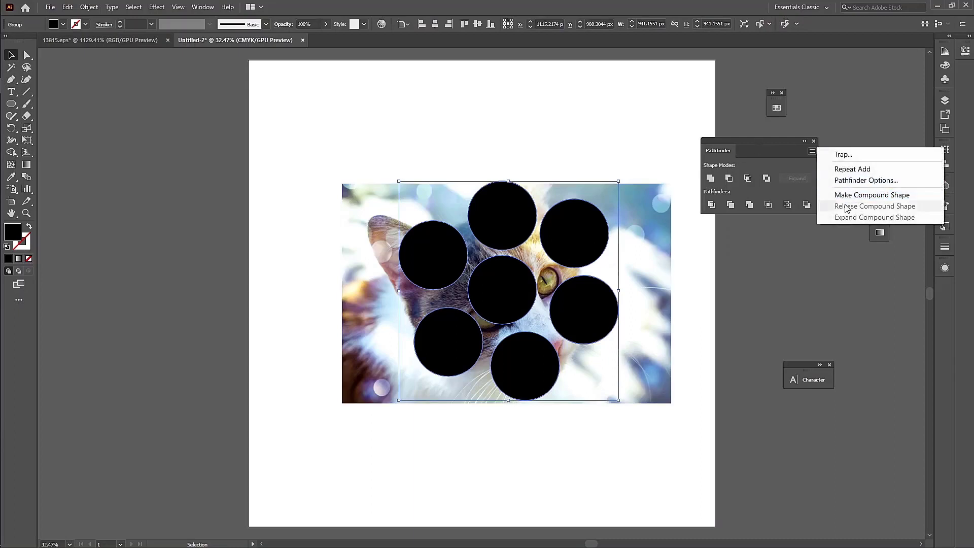
click(891, 195)
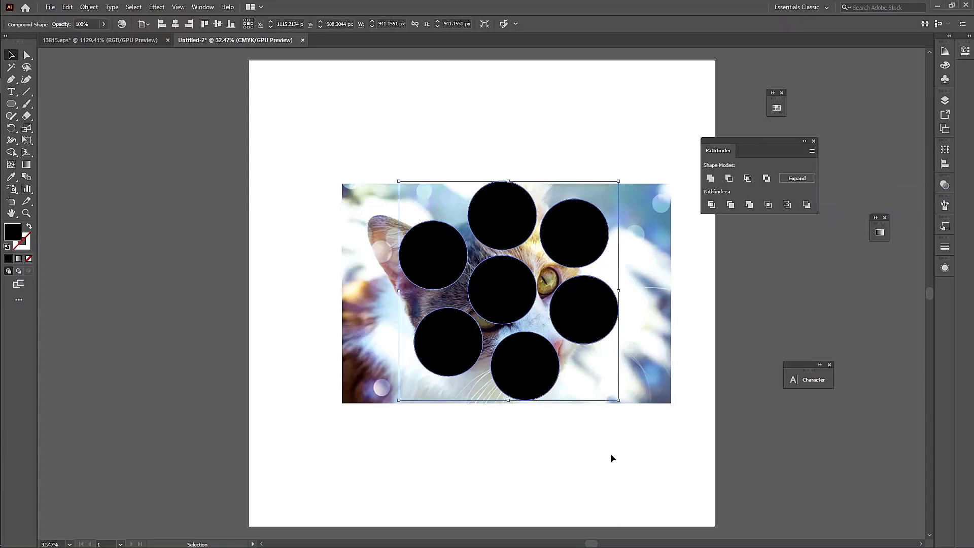
Clip the cat photo with the compound circle shape as a clipping mask and shift the clipped group slightly up and left.
drag(610, 452, 358, 189)
right_click(578, 237)
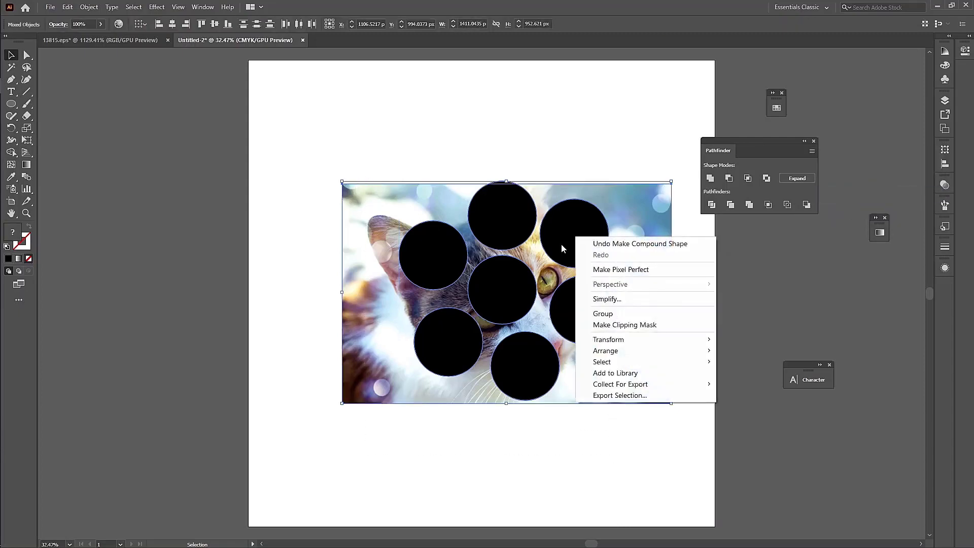
click(631, 324)
click(673, 304)
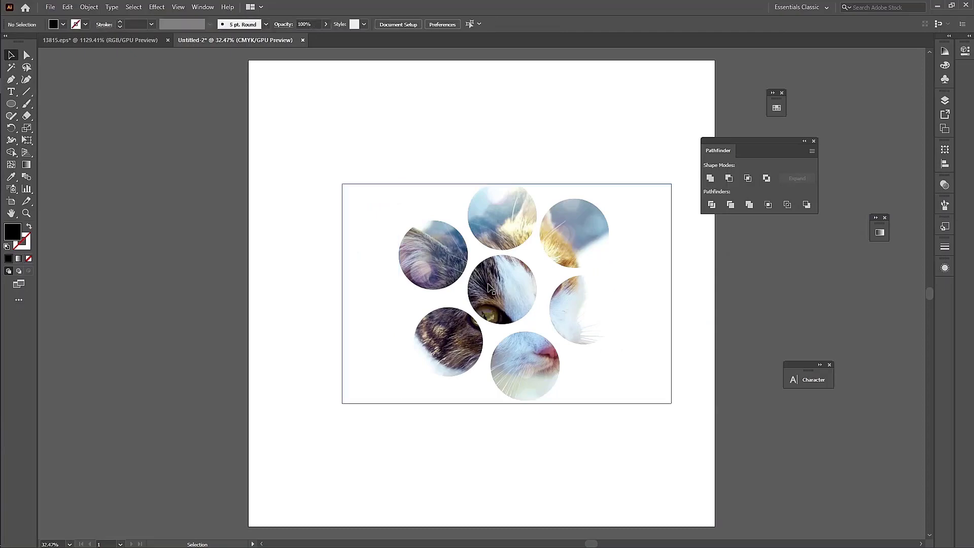
mouse_move(506, 287)
mouse_down()
mouse_move(513, 267)
mouse_move(495, 280)
mouse_up()
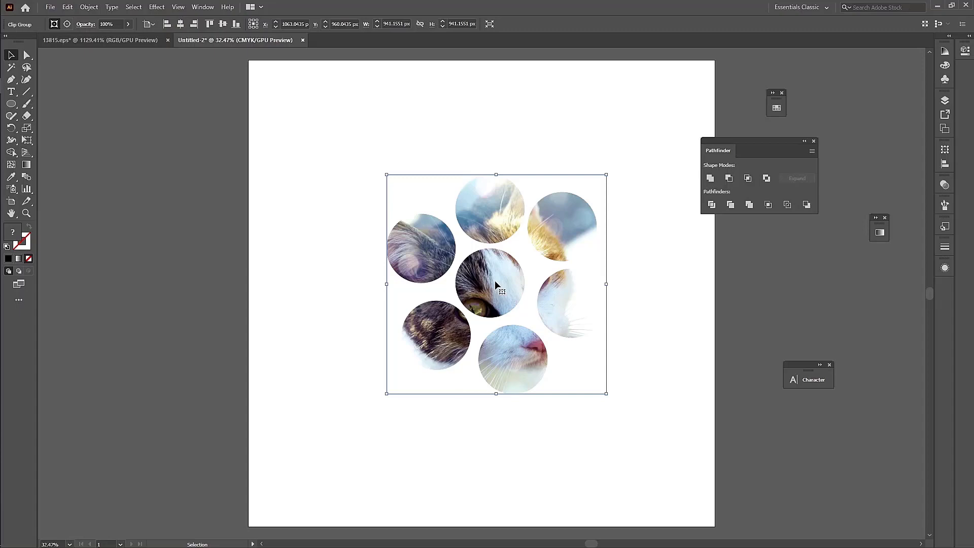
Undo the move and the clipping mask on the cat photo.
click(811, 151)
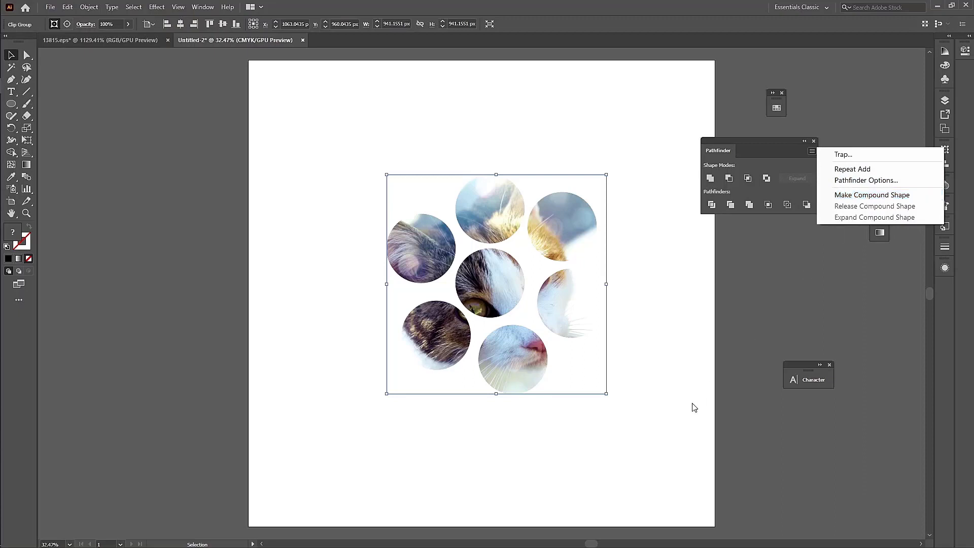
click(664, 411)
click(664, 412)
key(ctrl+z)
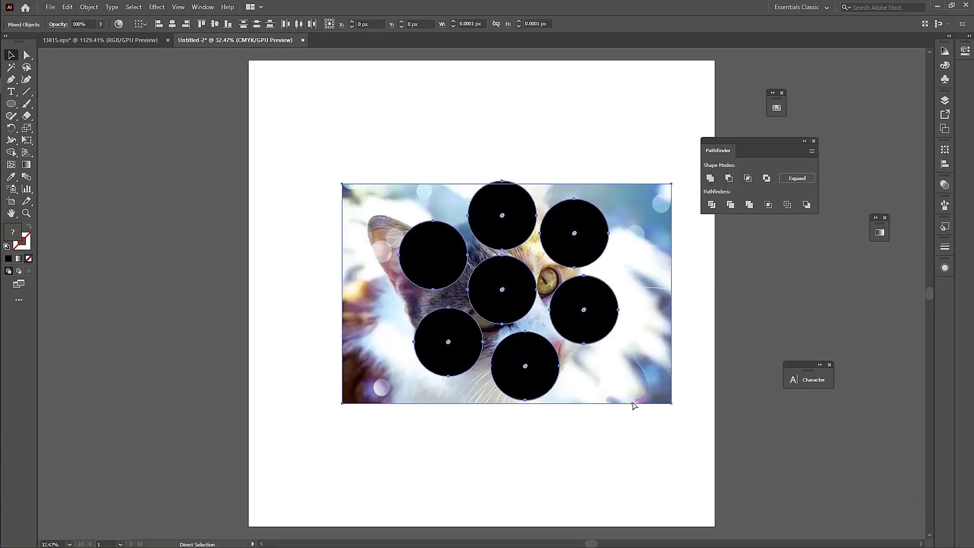
Move the cat photo over the artboard's upper-left corner, clear of the circles, and delete the seven circles.
drag(646, 373, 347, 205)
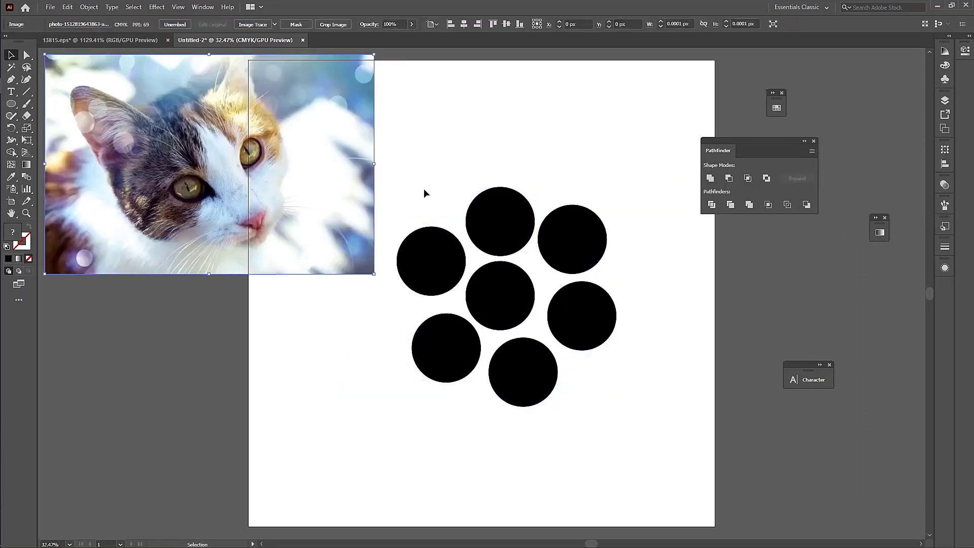
drag(413, 169, 616, 387)
key(Delete)
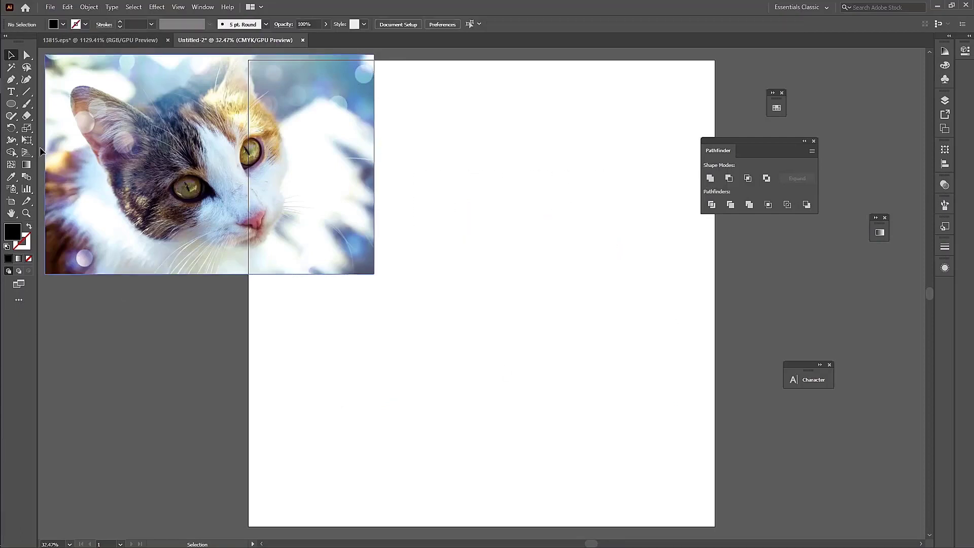
Draw a black hexagon about 294 × 255 px with the Polygon tool and repeat it straight down into a column of four.
drag(11, 104, 56, 141)
drag(482, 147, 482, 295)
click(8, 52)
key(ctrl+z)
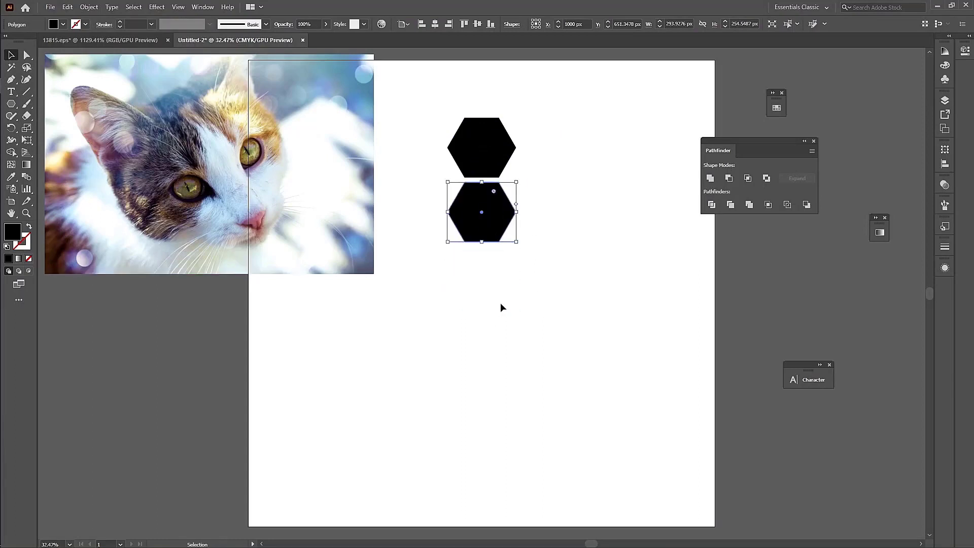
key(ctrl+d)
key(ctrl+d)
Copy the hexagon column beside itself, half a hexagon lower, and duplicate both columns to form a four-column honeycomb.
drag(422, 98, 520, 318)
drag(491, 277, 550, 308)
drag(441, 93, 601, 376)
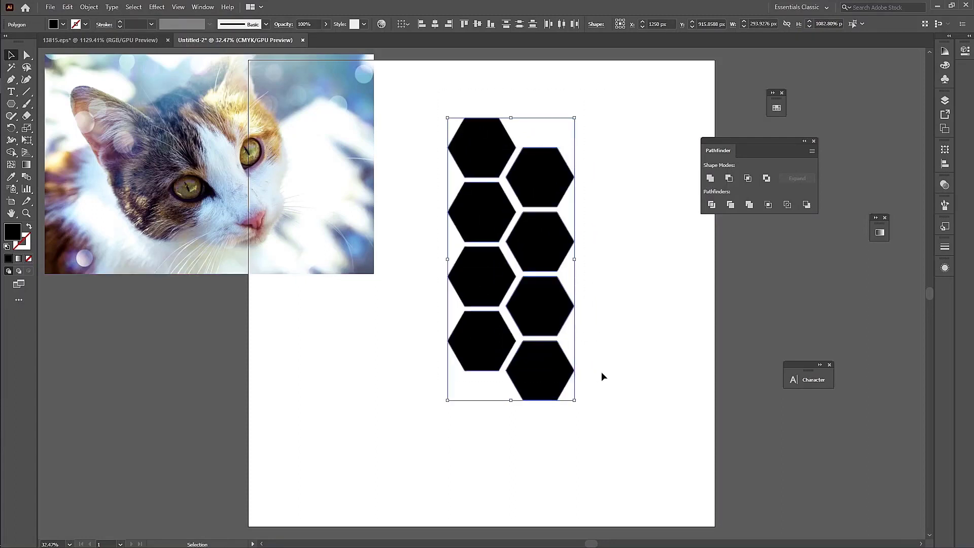
drag(550, 316, 664, 310)
drag(768, 150, 892, 126)
click(771, 272)
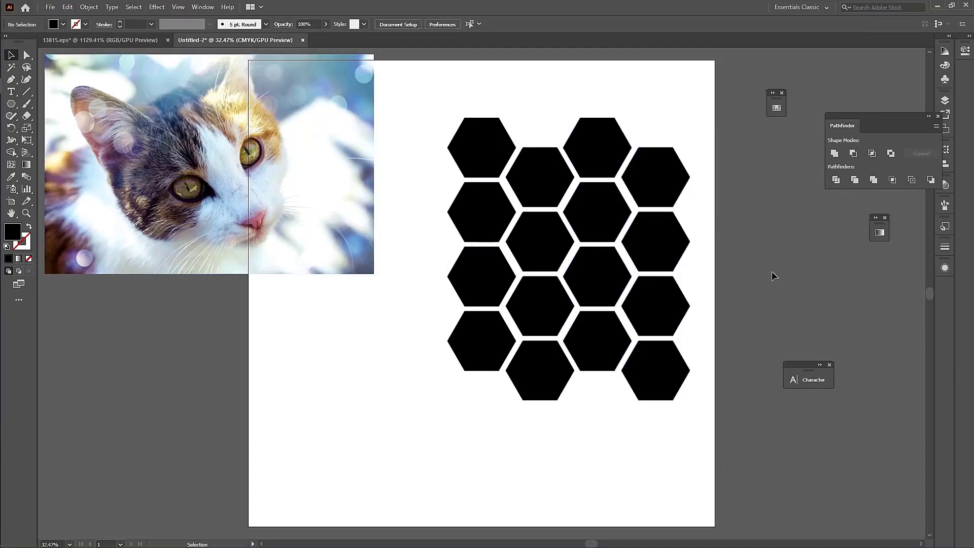
Unite the upper three hexagons of columns two and three, column one's third and column four's second, and make them a compound shape.
click(534, 176)
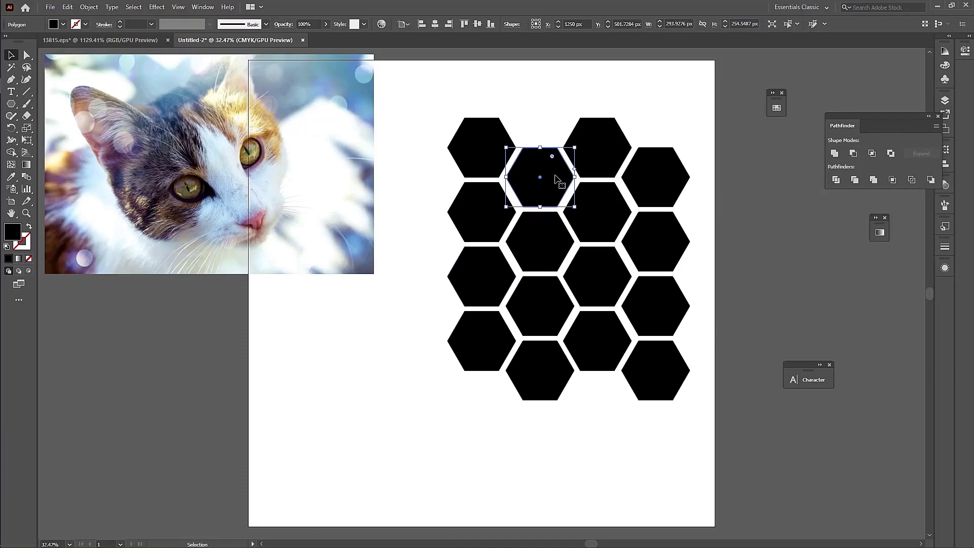
shift+click(492, 276)
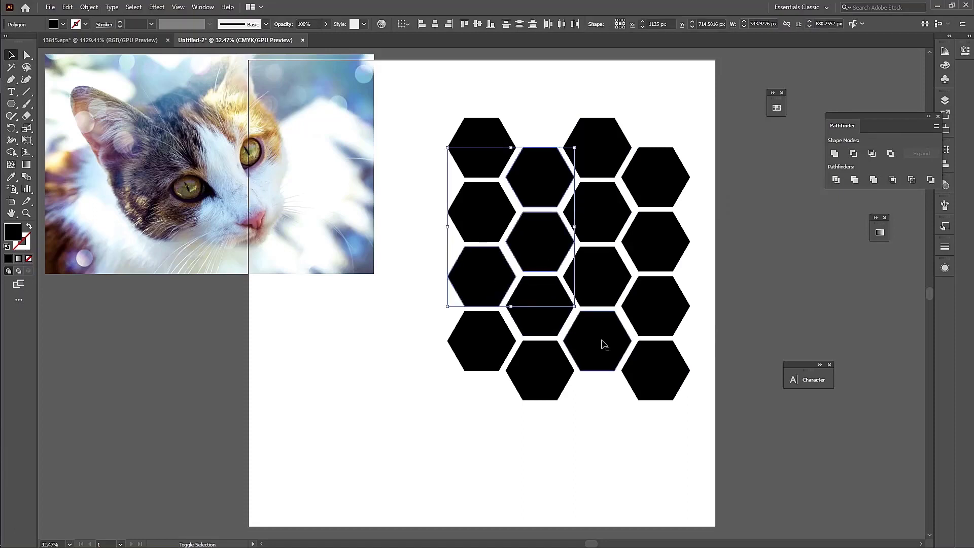
shift+click(623, 278)
shift+click(604, 214)
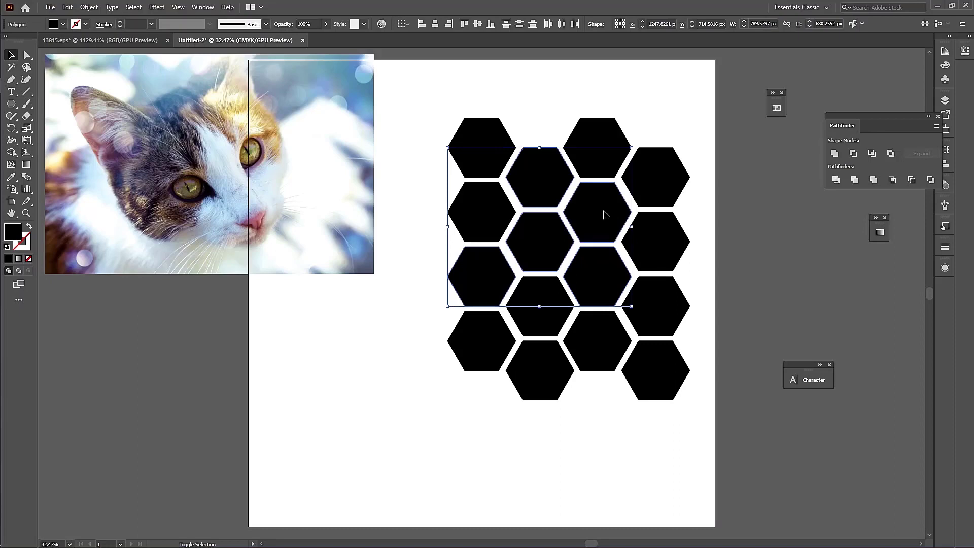
shift+click(676, 232)
shift+click(537, 324)
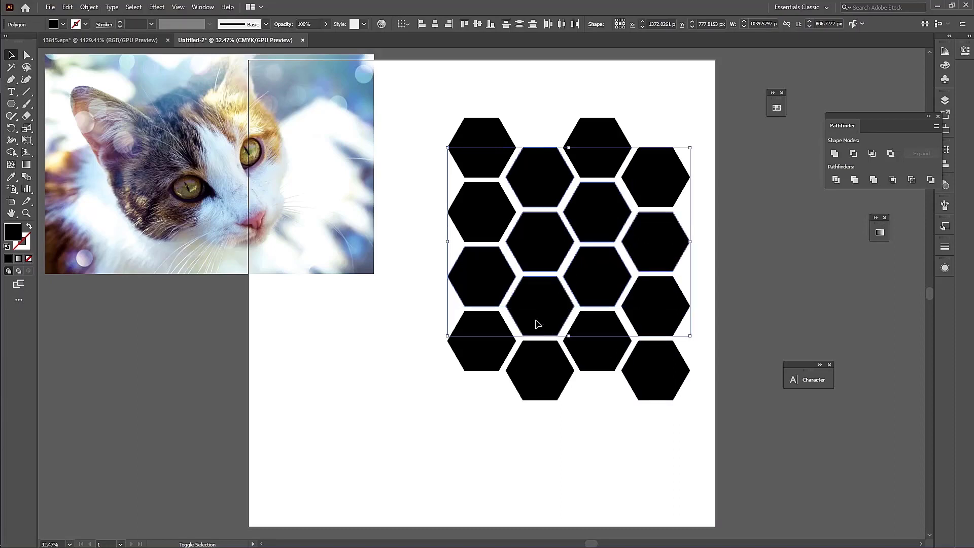
shift+click(597, 134)
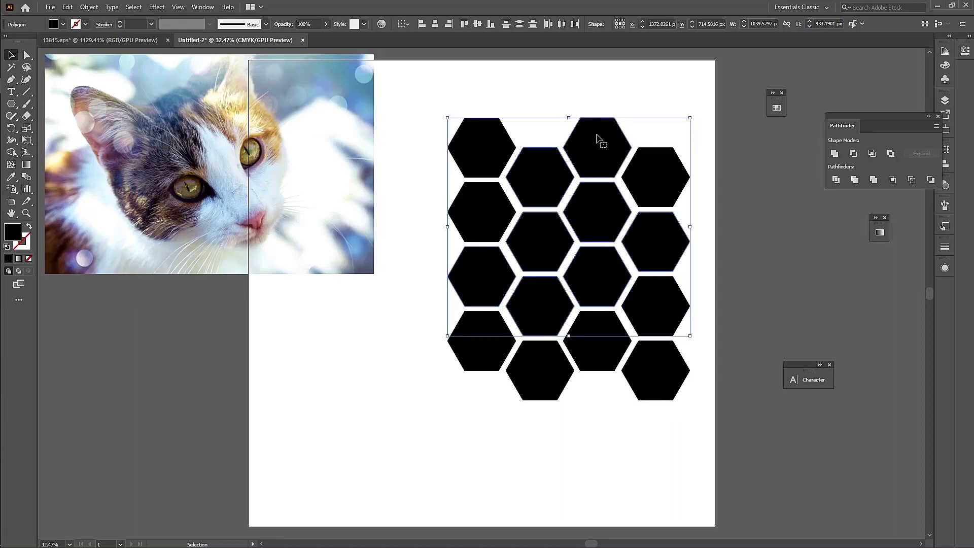
click(834, 154)
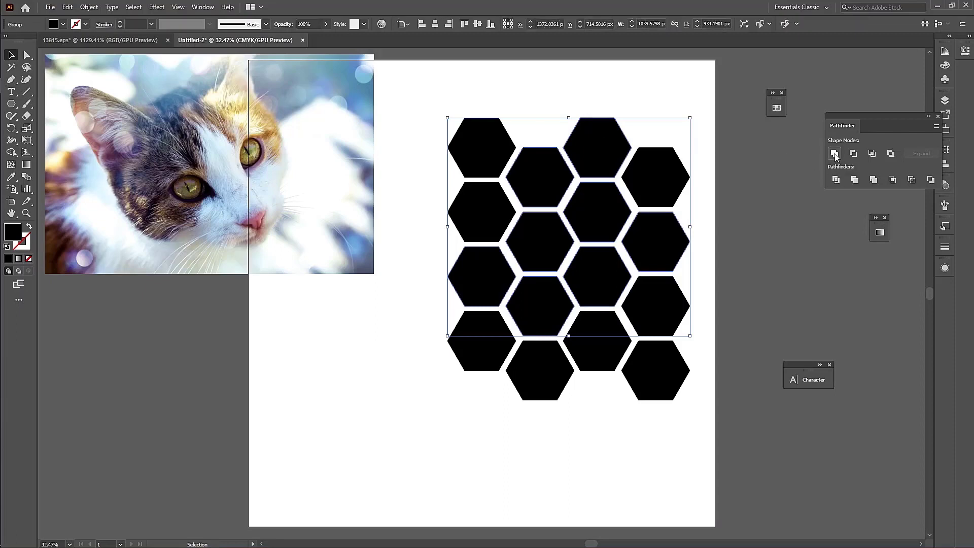
click(936, 126)
click(862, 167)
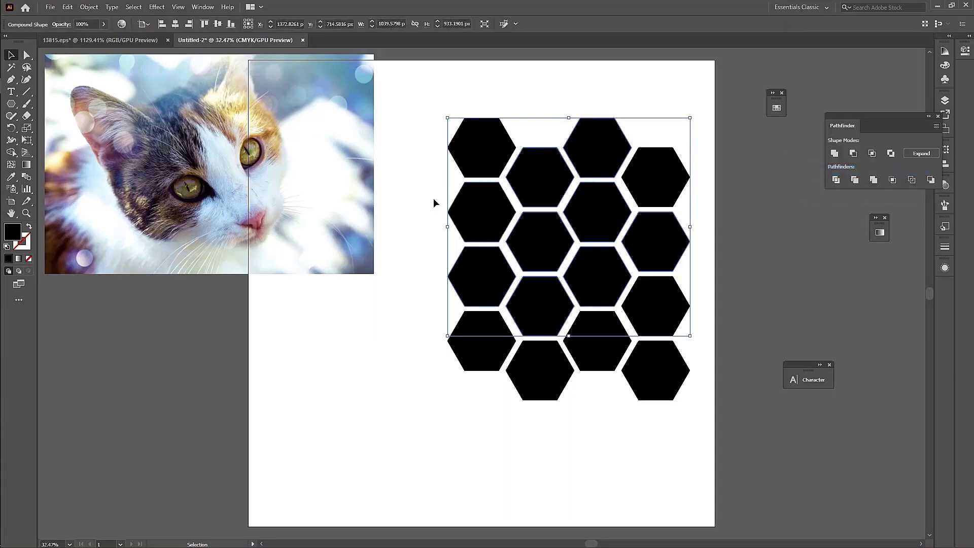
Place the cat photo behind the honeycomb and clip it with the compound hexagon shape as a clipping mask.
drag(274, 211, 612, 293)
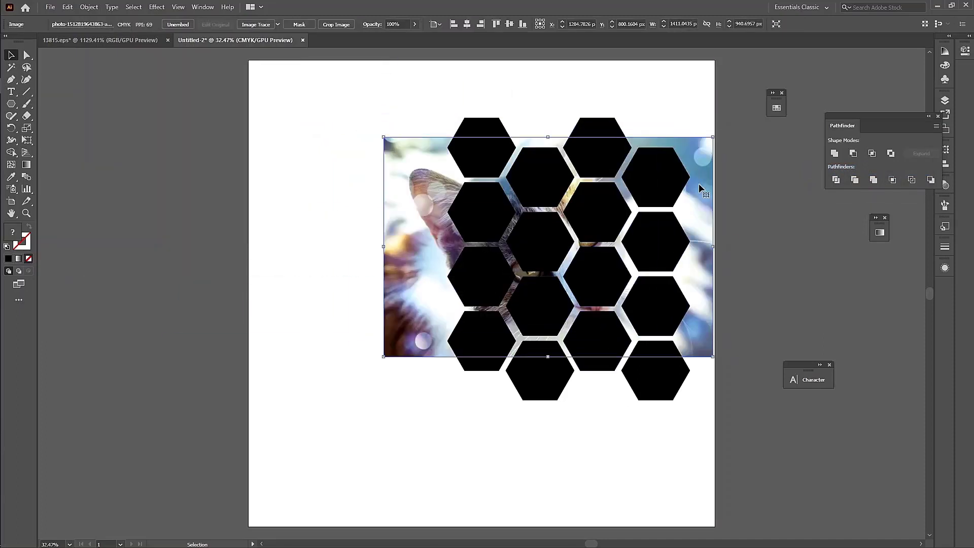
click(554, 185)
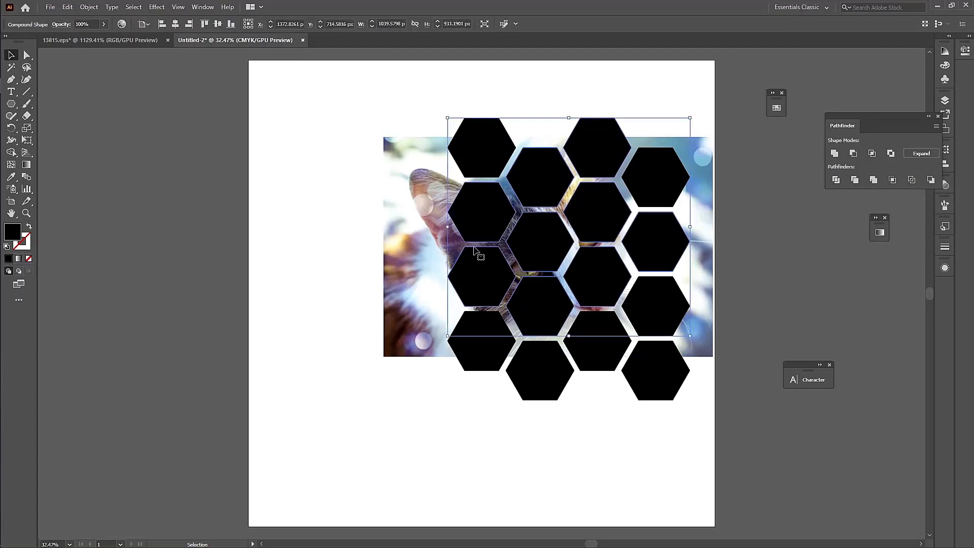
shift+click(409, 176)
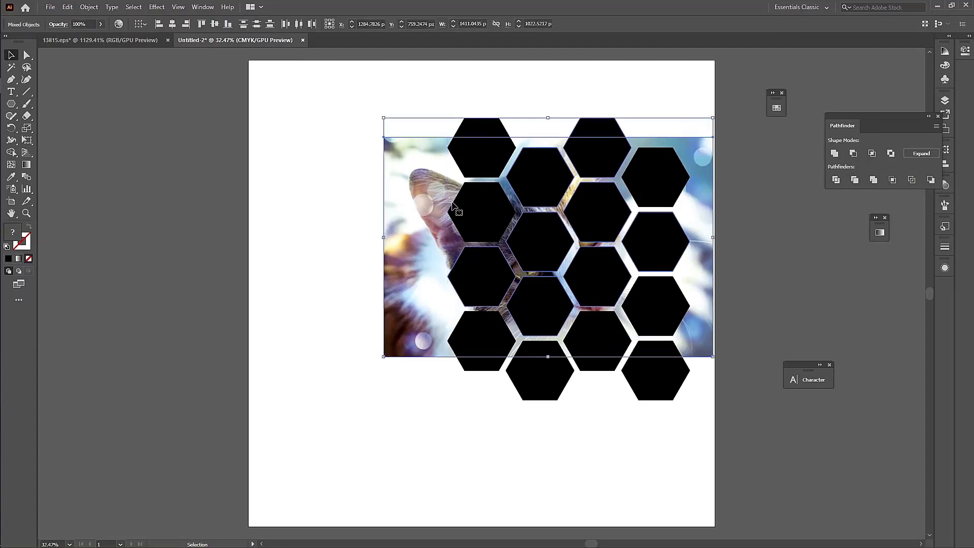
right_click(539, 189)
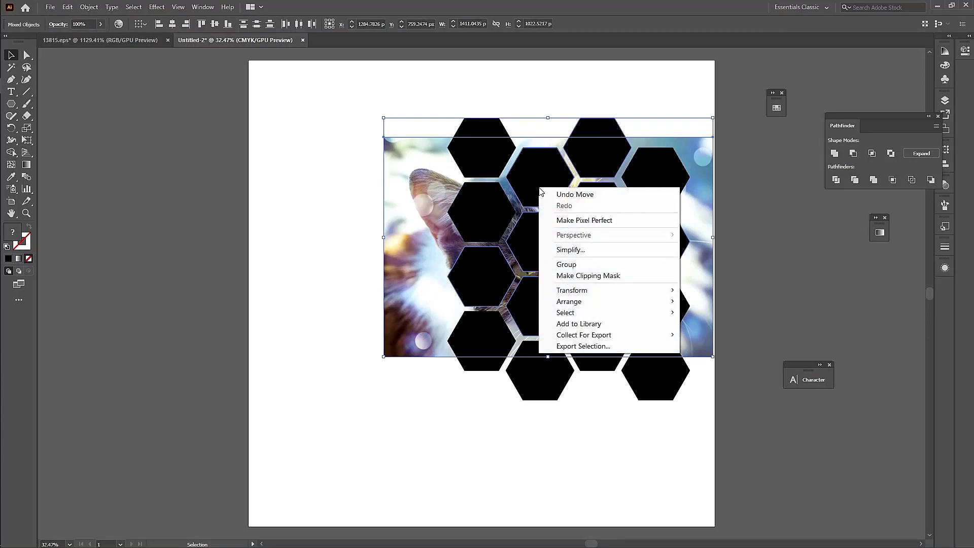
click(588, 275)
Fill the third column's bottom hexagon with the photo's light blue background colour and the second column's with the cat's nose pink, using the Eyedropper.
click(600, 333)
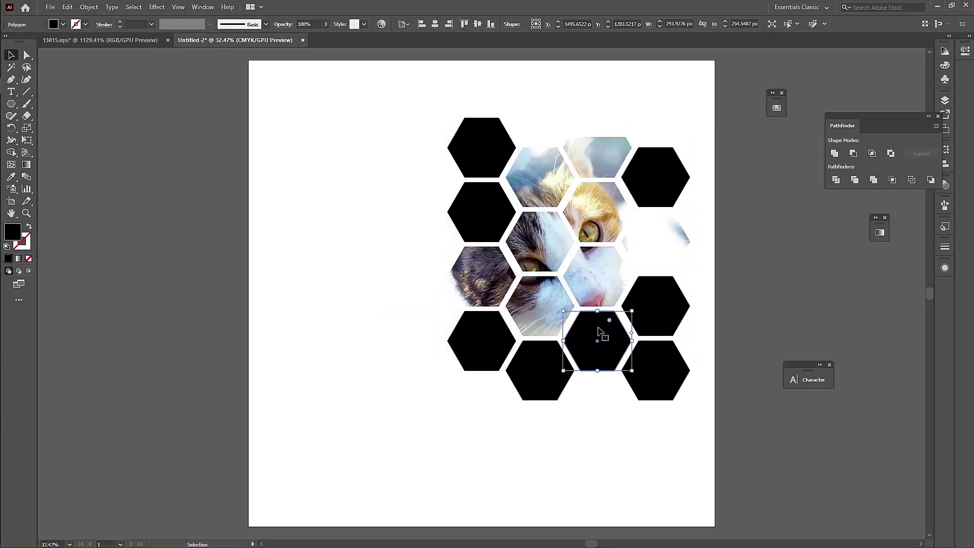
key(i)
click(618, 146)
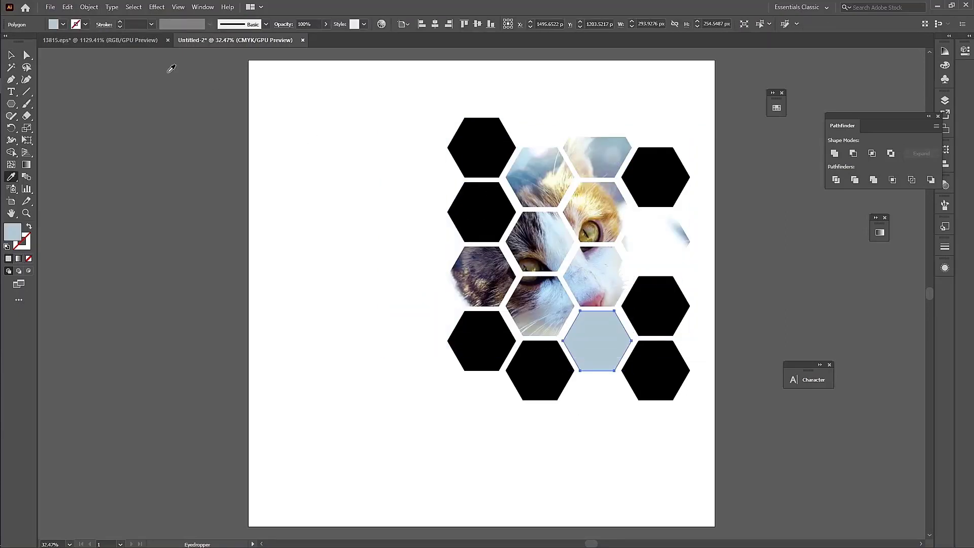
click(15, 56)
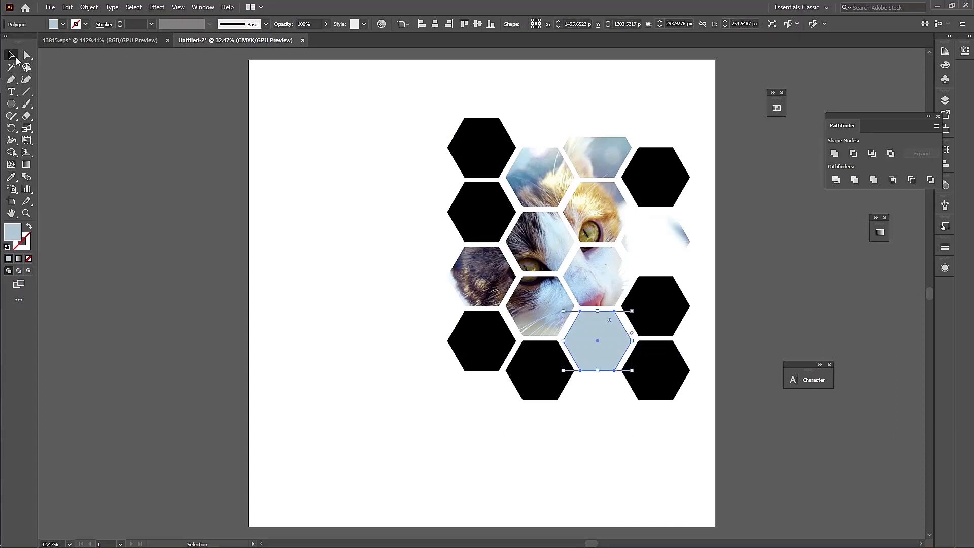
click(514, 384)
key(i)
click(596, 299)
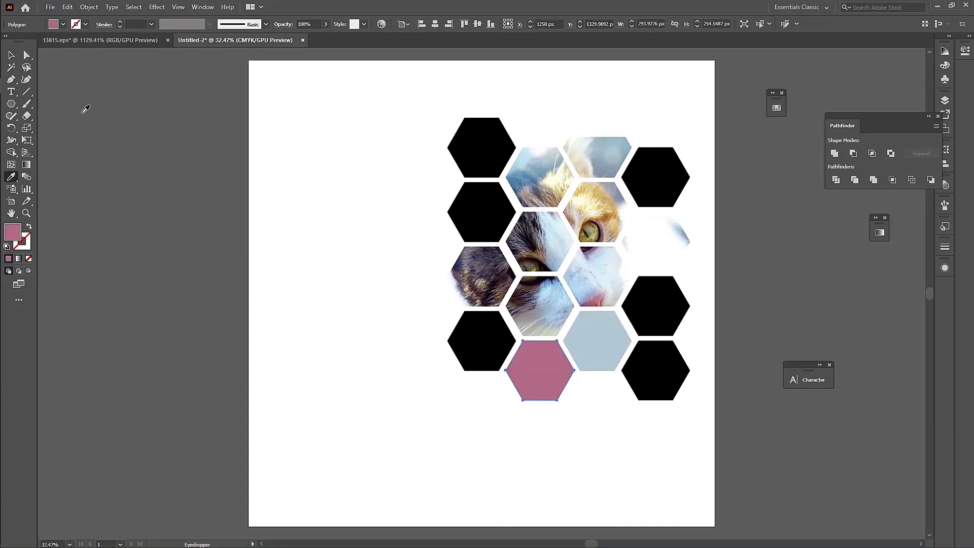
Fill the first column's top hexagon with cream from the cat's ginger fur and the one below with grey-blue sampled from the photo.
click(11, 56)
click(459, 170)
key(i)
click(586, 199)
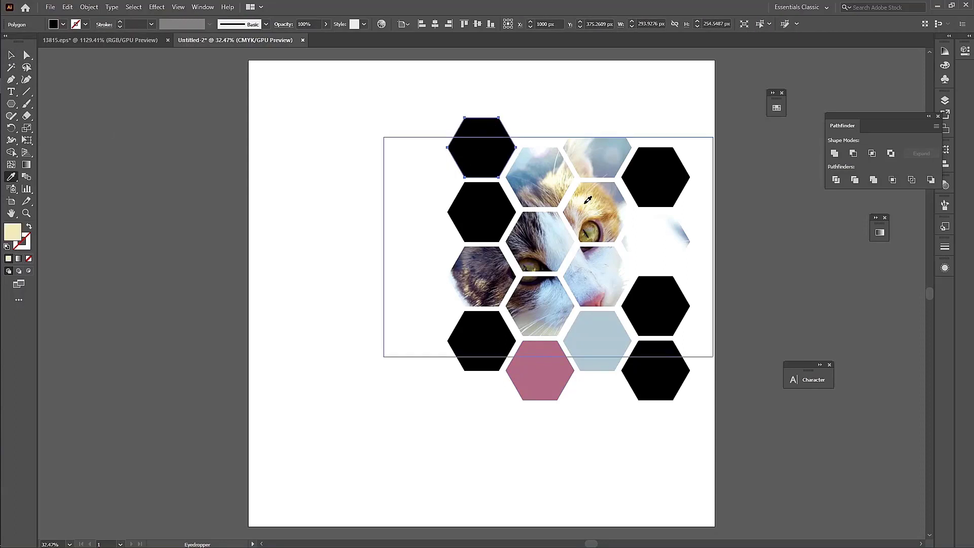
click(11, 55)
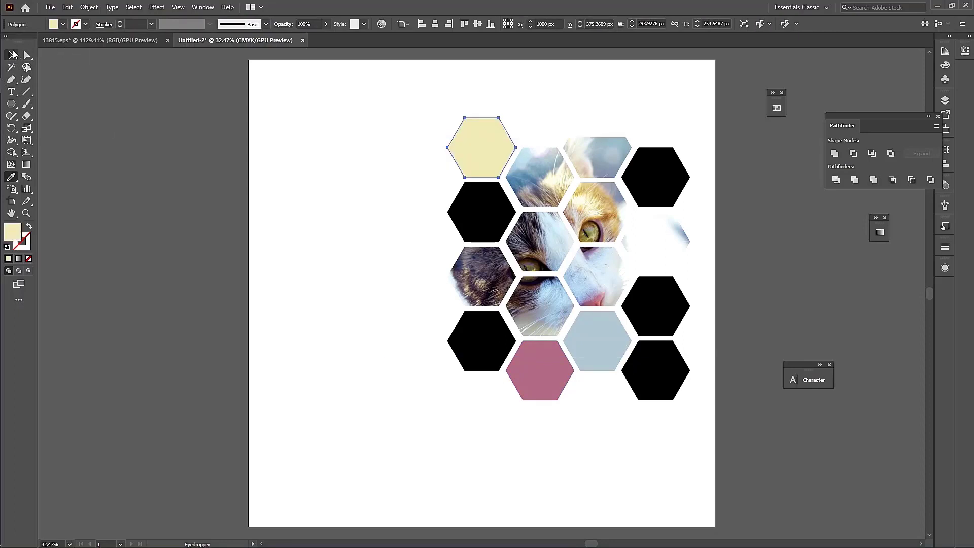
click(486, 217)
key(i)
click(541, 166)
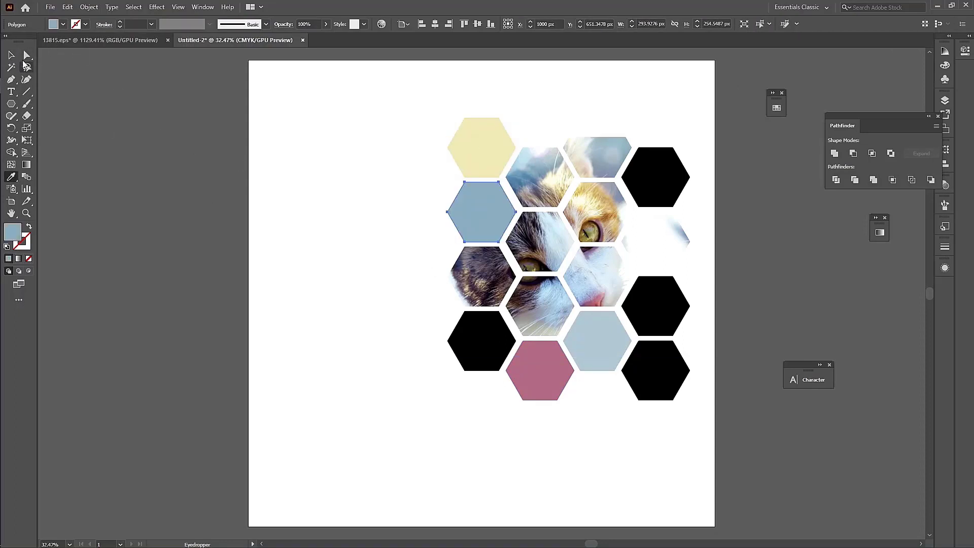
Fill the fourth column's top hexagon with pale blue sampled from the cat's white fur.
click(11, 55)
click(659, 178)
key(i)
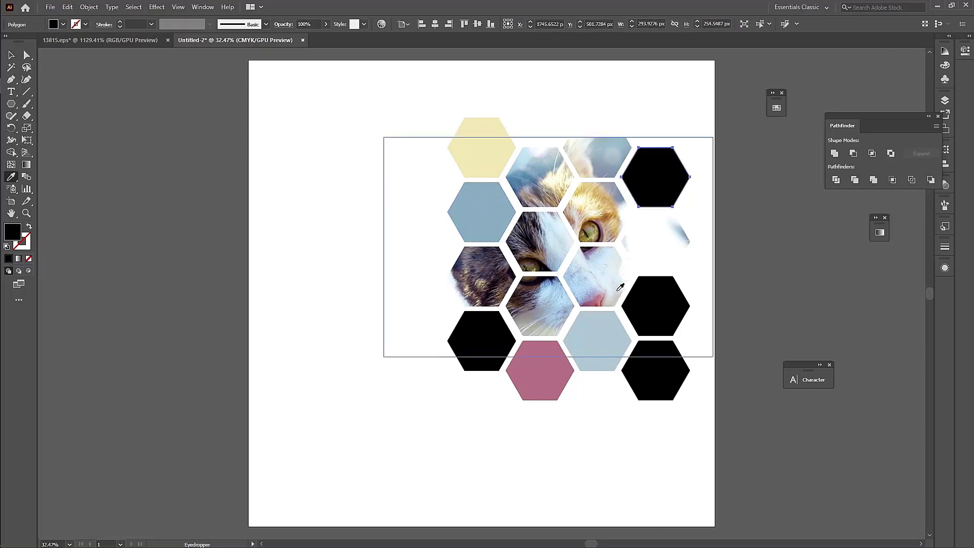
click(611, 274)
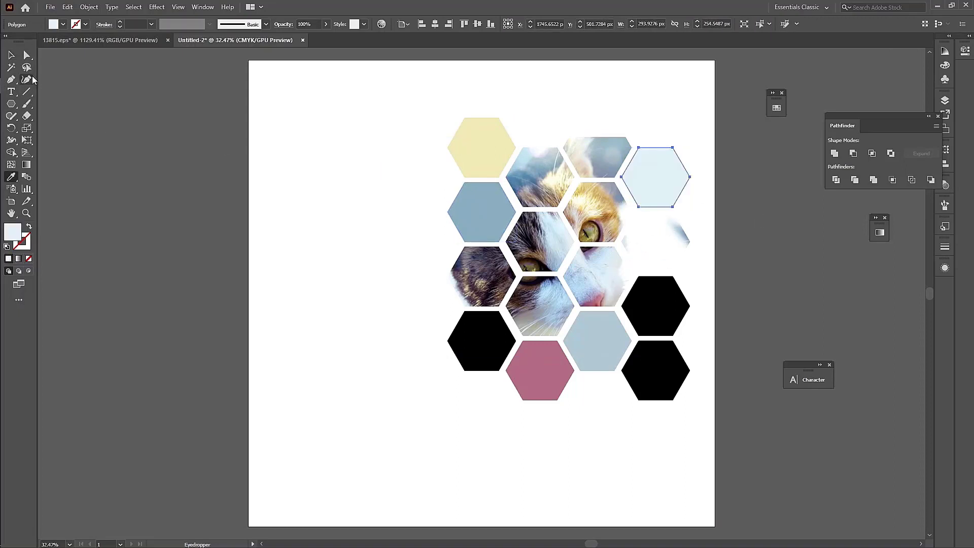
Fill the fourth column's third hexagon, above the bottom black one, with pale grey-blue sampled from the photo near the cat's ear.
click(12, 55)
click(667, 304)
key(i)
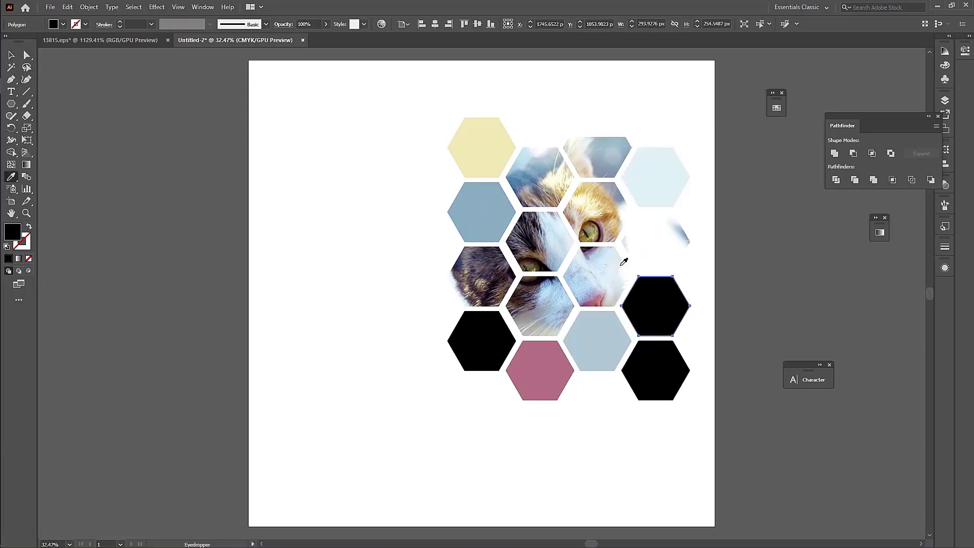
click(593, 196)
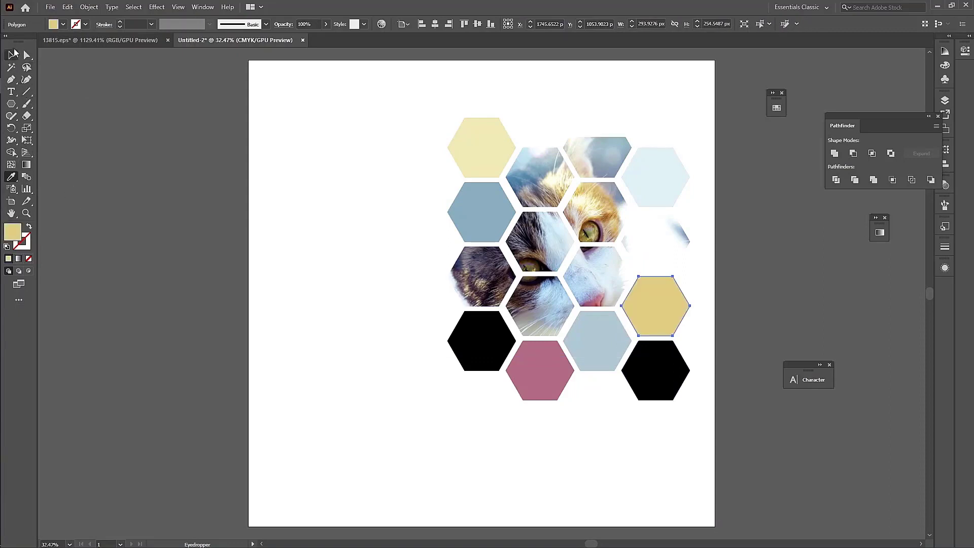
click(472, 340)
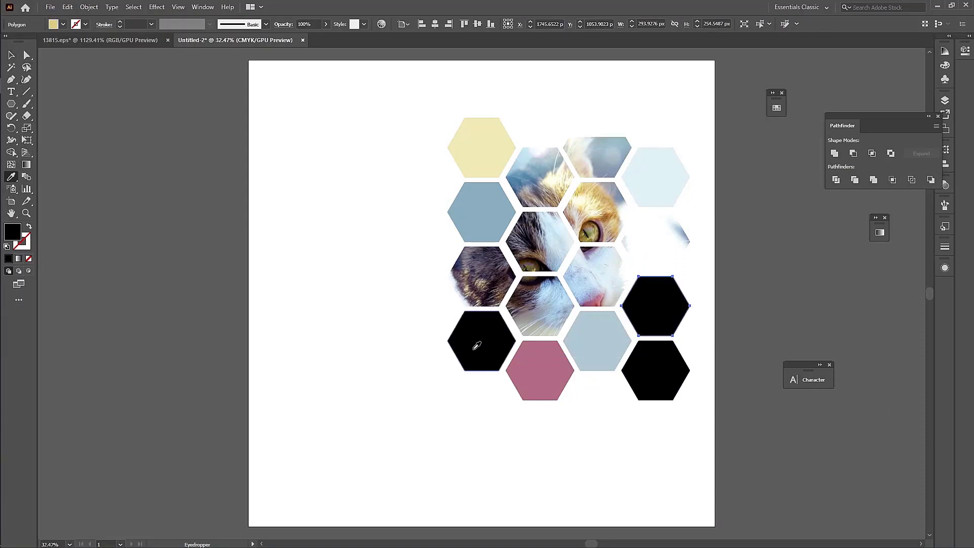
click(544, 226)
click(541, 158)
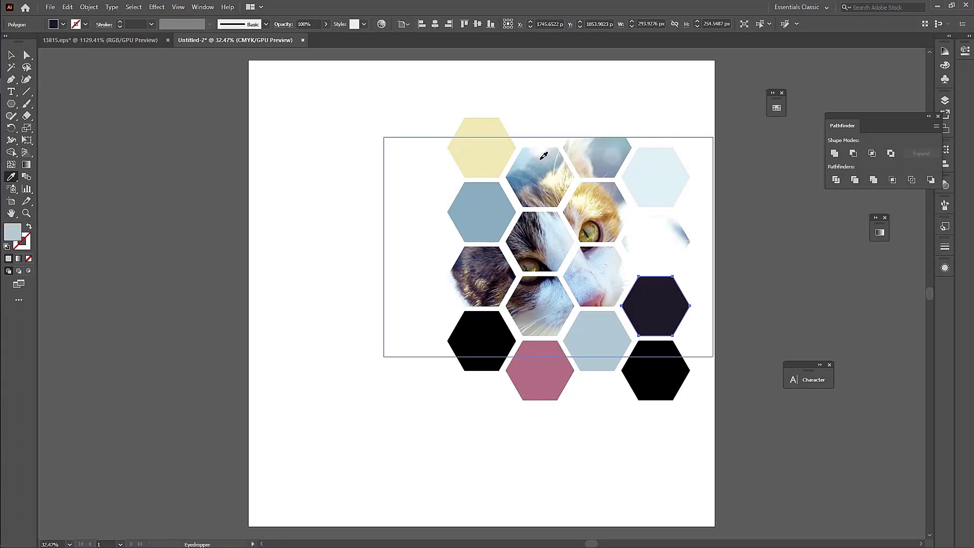
click(12, 54)
click(123, 259)
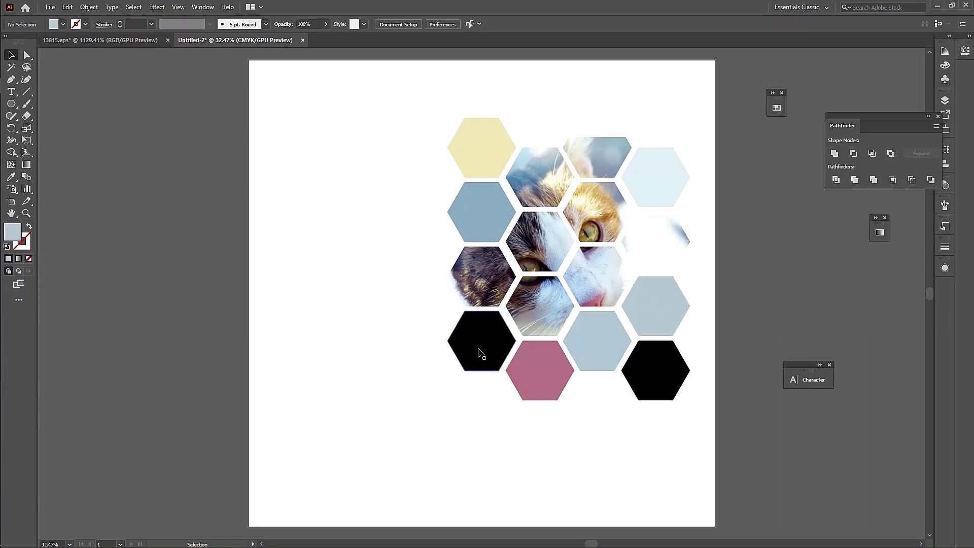
Fill the first column's bottom hexagon with brown from the cat's dark fur and the fourth column's bottom hexagon with green from its eye.
click(481, 353)
key(i)
click(483, 280)
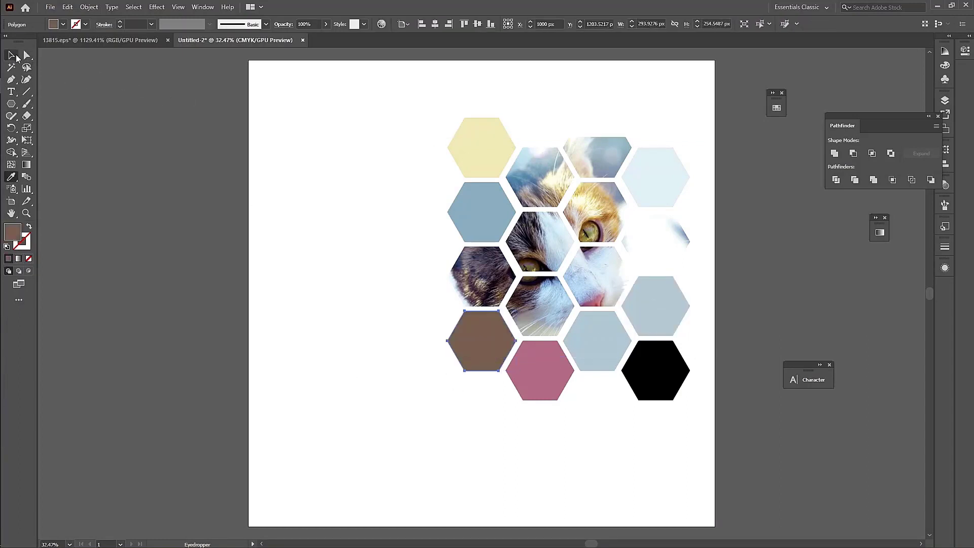
click(11, 55)
click(659, 371)
key(i)
click(596, 229)
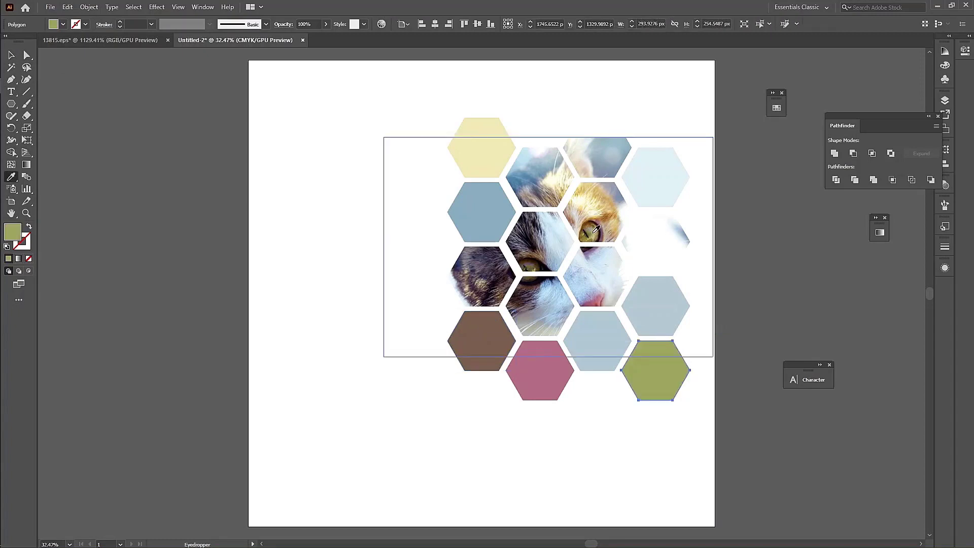
click(11, 55)
click(382, 347)
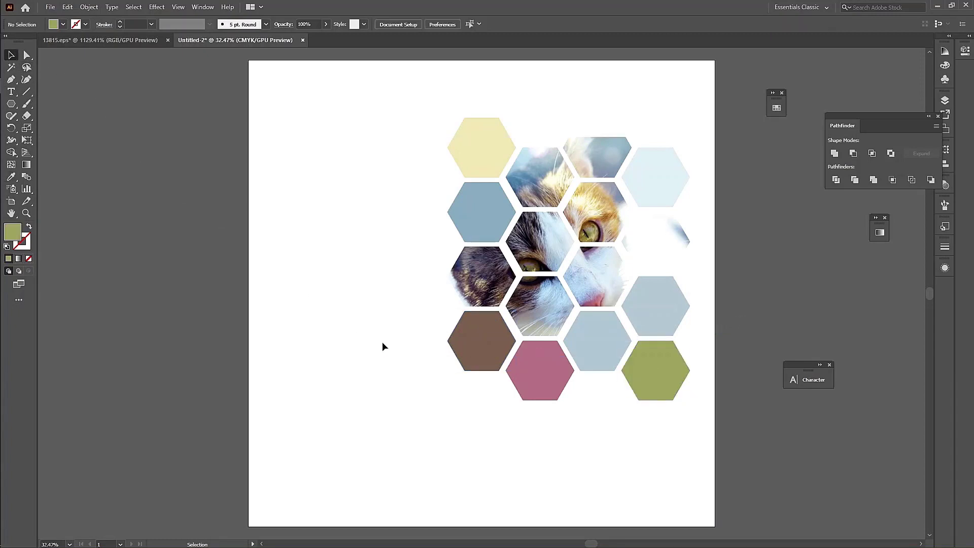
Switch to the 13815.eps document and select the watercolour splash group on its artboard.
click(124, 40)
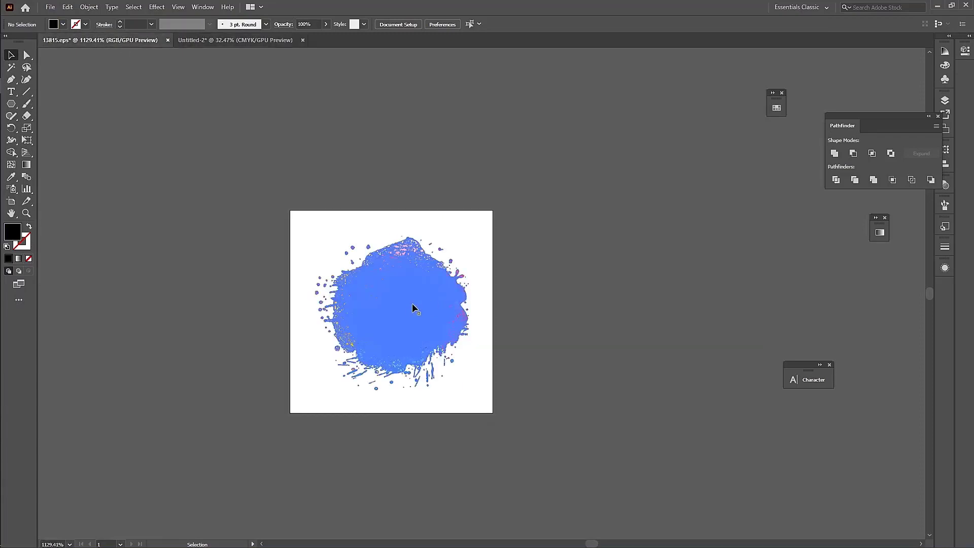
mouse_move(412, 303)
mouse_down()
mouse_move(376, 282)
mouse_move(700, 295)
mouse_move(653, 286)
mouse_up()
click(653, 286)
drag(354, 288, 389, 320)
key(ctrl+plus)
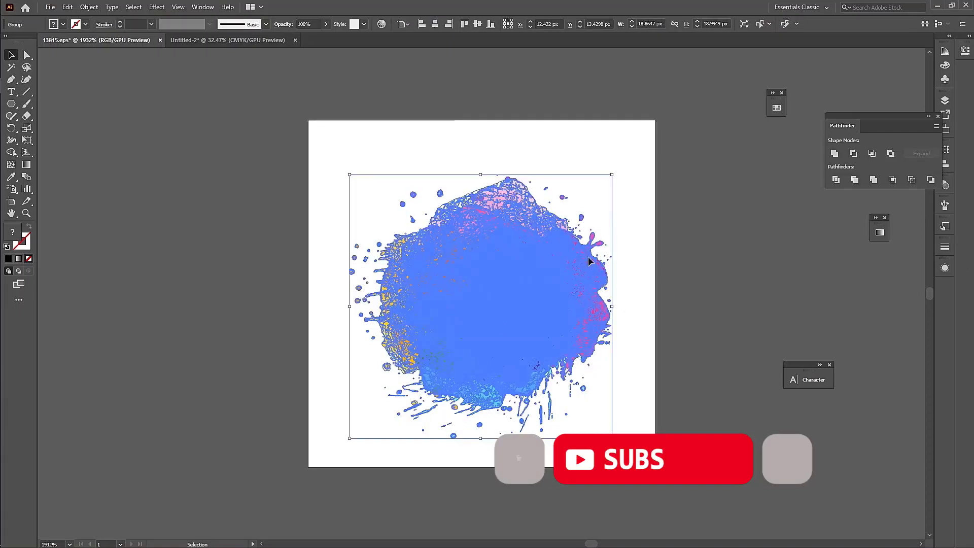
Add the text "EZY GD" and scale it down to about 3.7 pt over the middle of the watercolour splash.
click(11, 91)
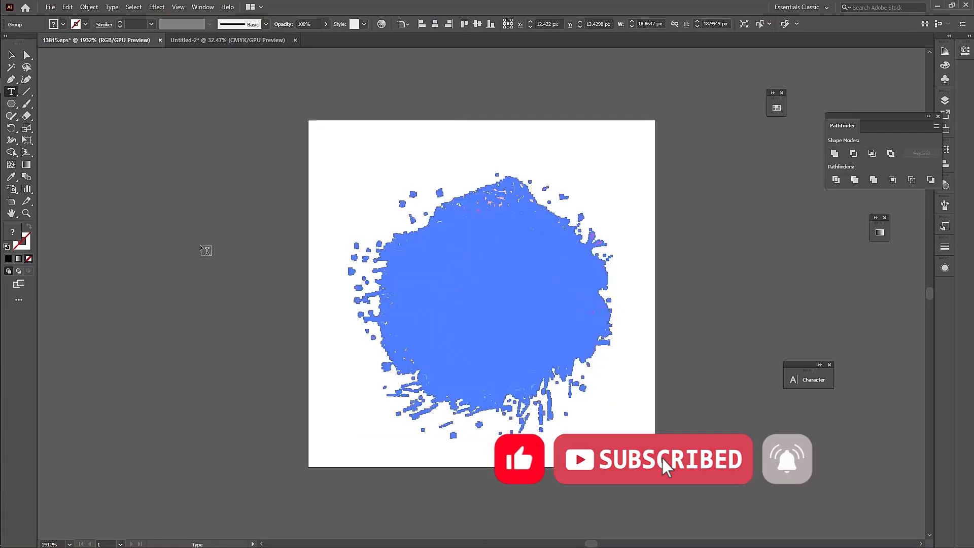
click(203, 247)
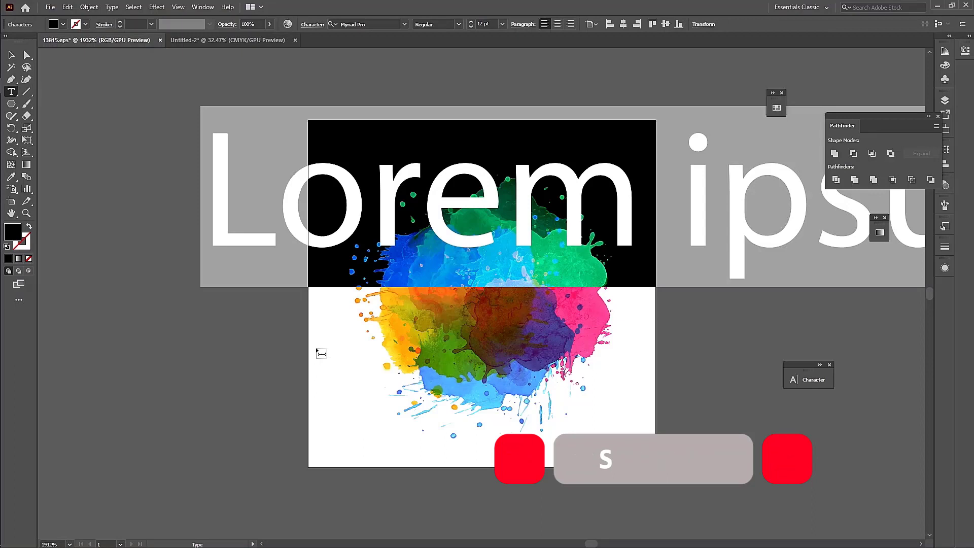
text(EZY GD)
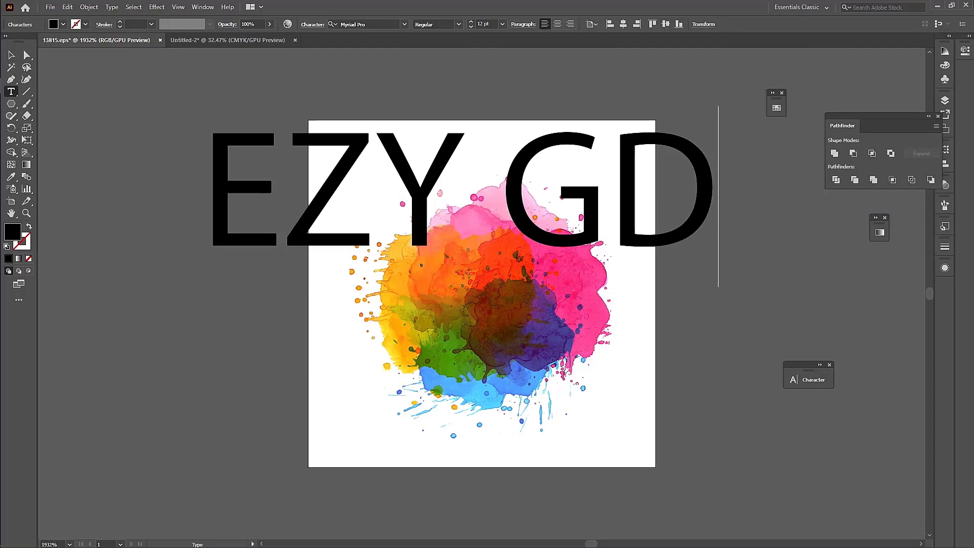
key(Escape)
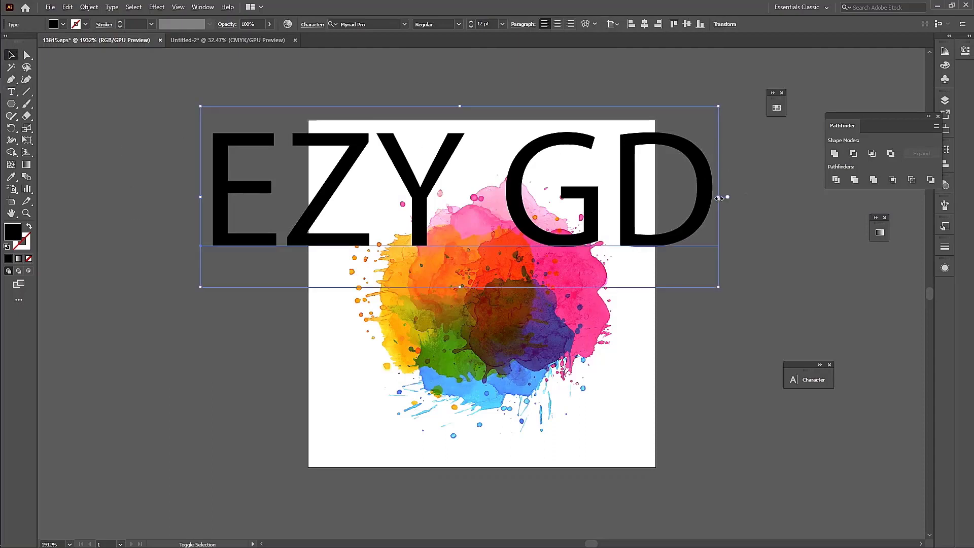
drag(718, 198, 553, 315)
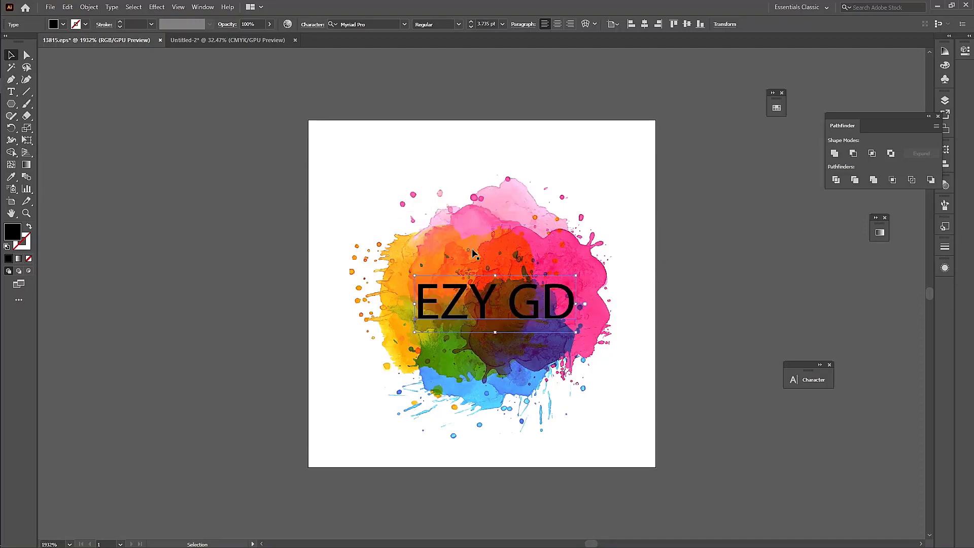
Change the text's font to LEMON MILK Medium and centre the text over the splash.
right_click(532, 314)
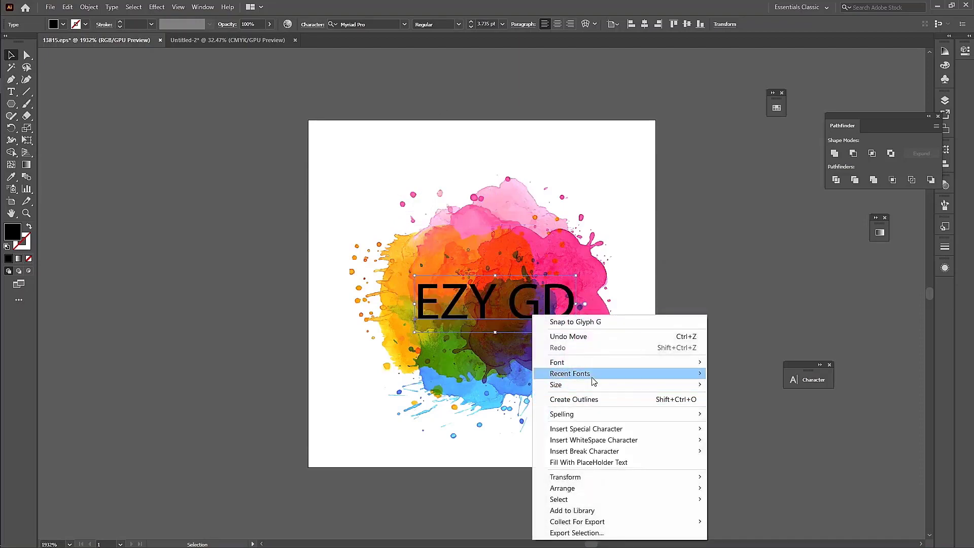
mouse_move(593, 380)
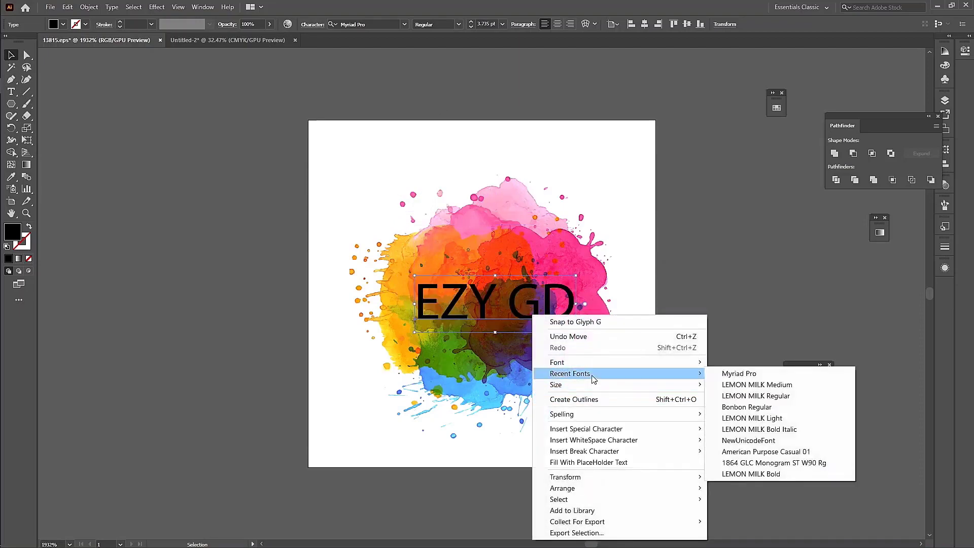
click(788, 389)
drag(562, 310, 552, 311)
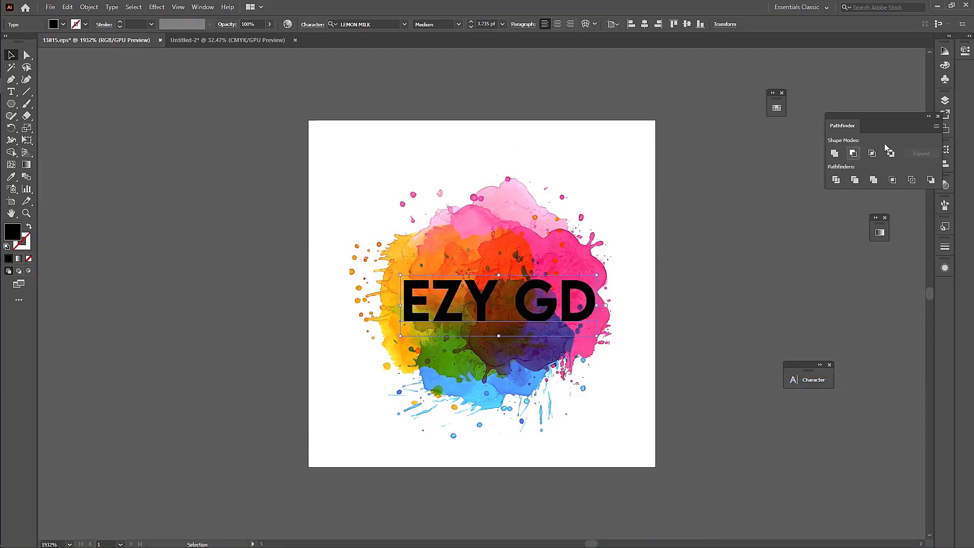
Convert the text to a compound shape, clip the watercolour splash with it as a clipping mask, and reposition the clipped lettering on the artboard.
click(938, 127)
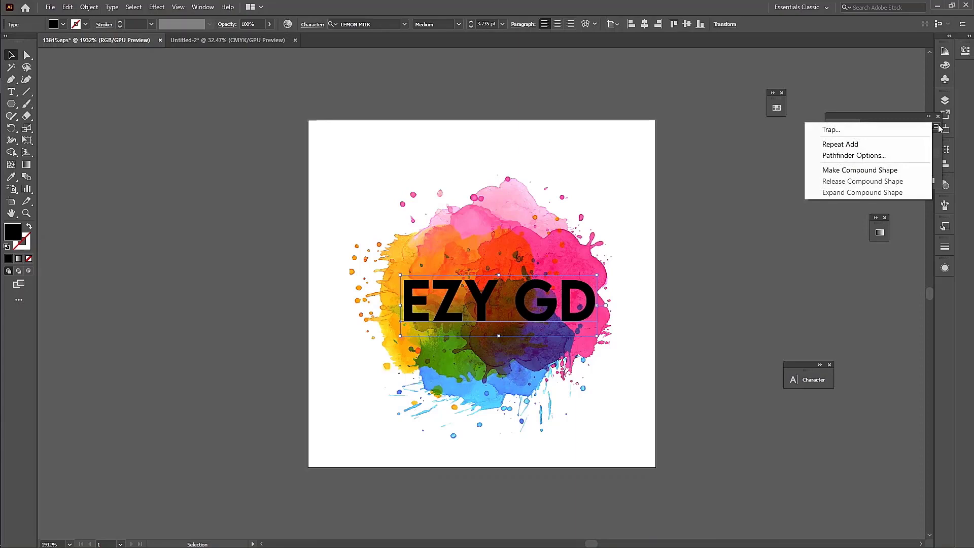
click(888, 172)
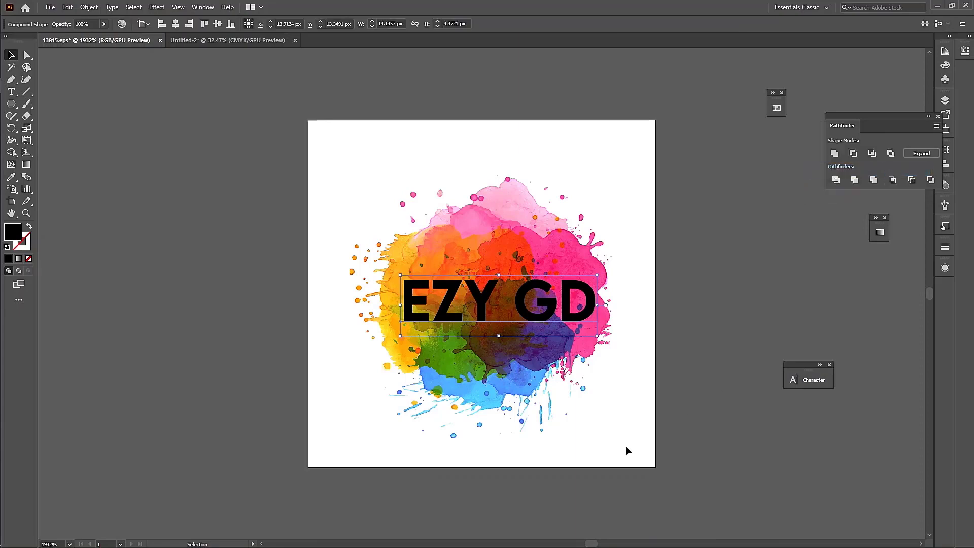
drag(625, 448, 394, 235)
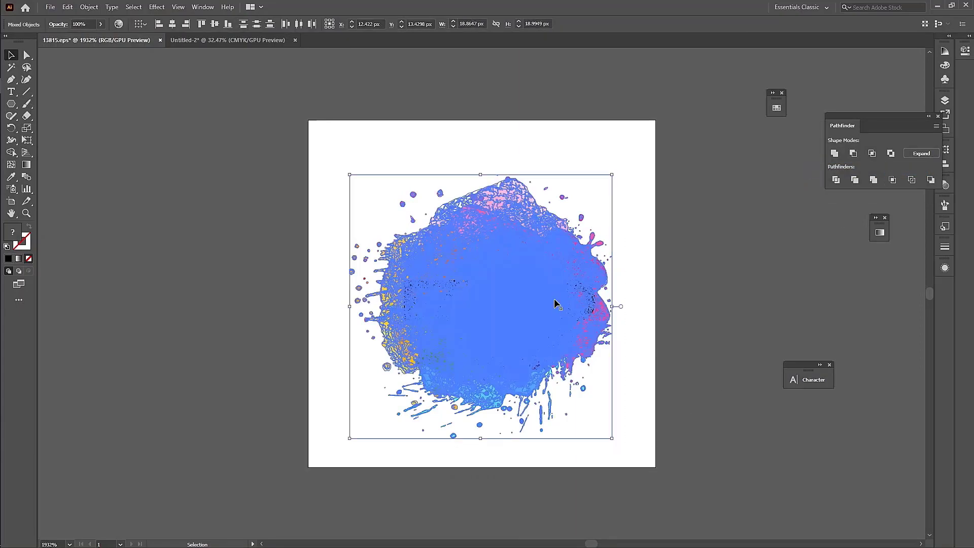
right_click(553, 298)
click(611, 389)
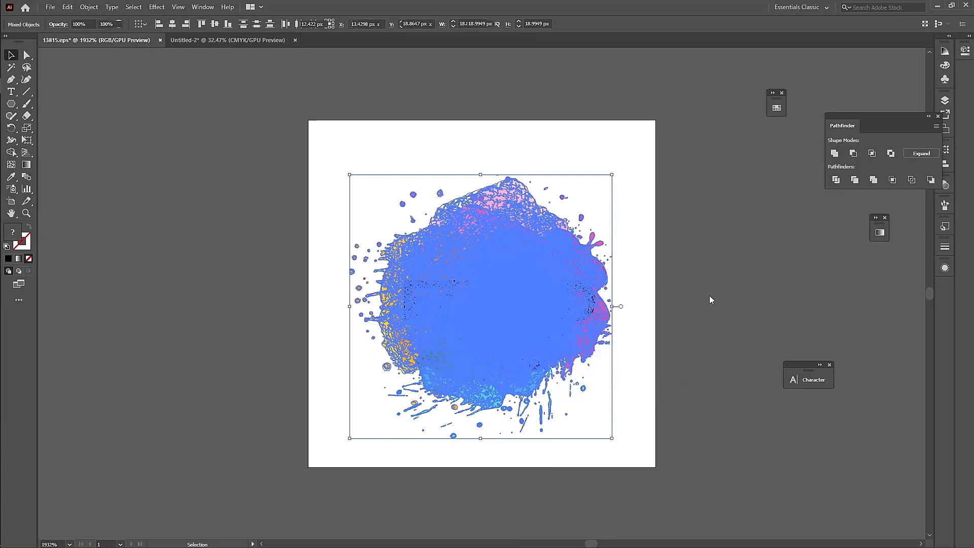
click(591, 379)
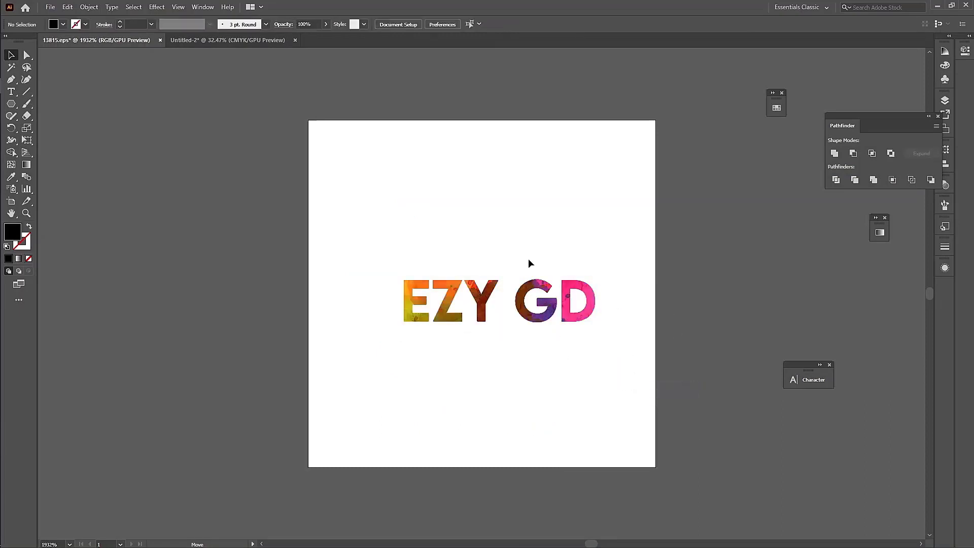
drag(537, 282, 558, 309)
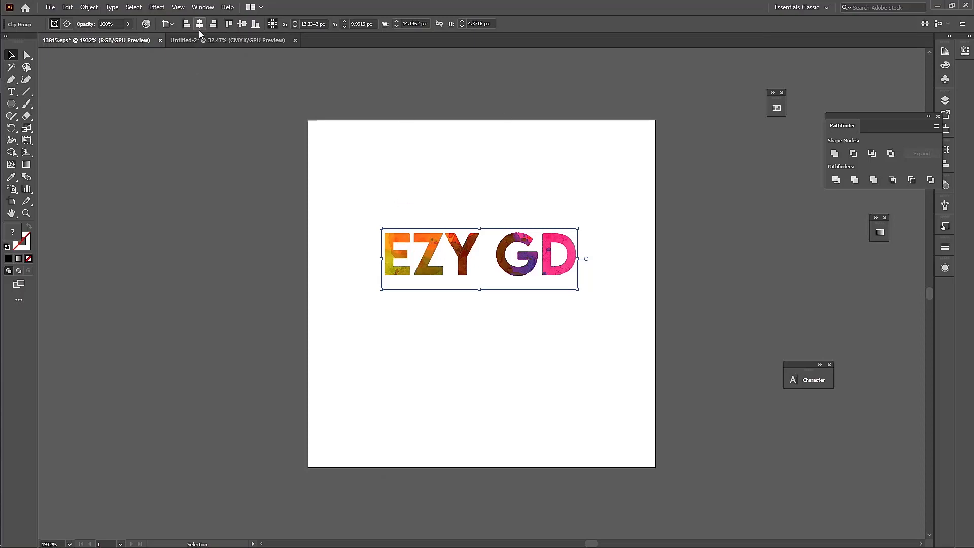
In the Untitled-2 document, delete the clipped cat photo and all the coloured hexagons.
click(217, 42)
click(555, 193)
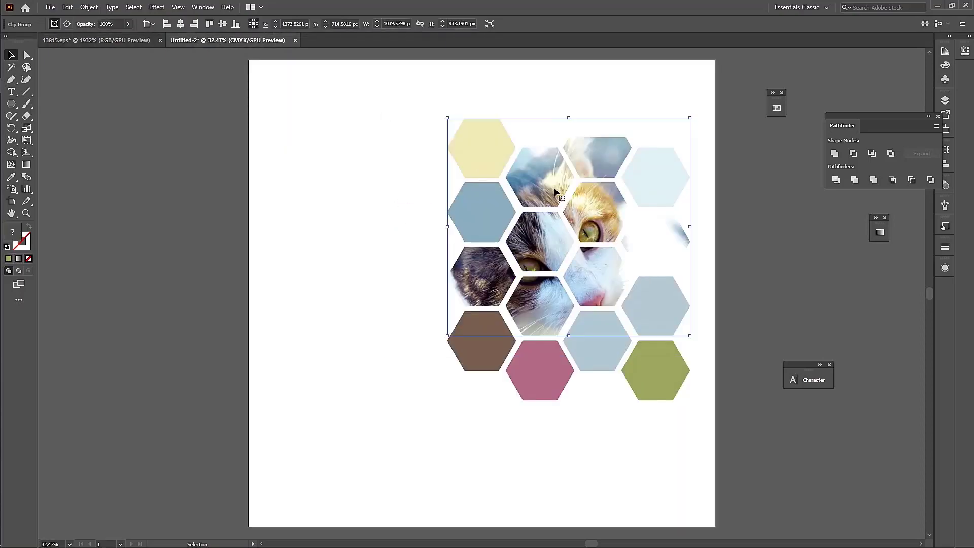
key(Delete)
drag(410, 85, 741, 480)
key(Delete)
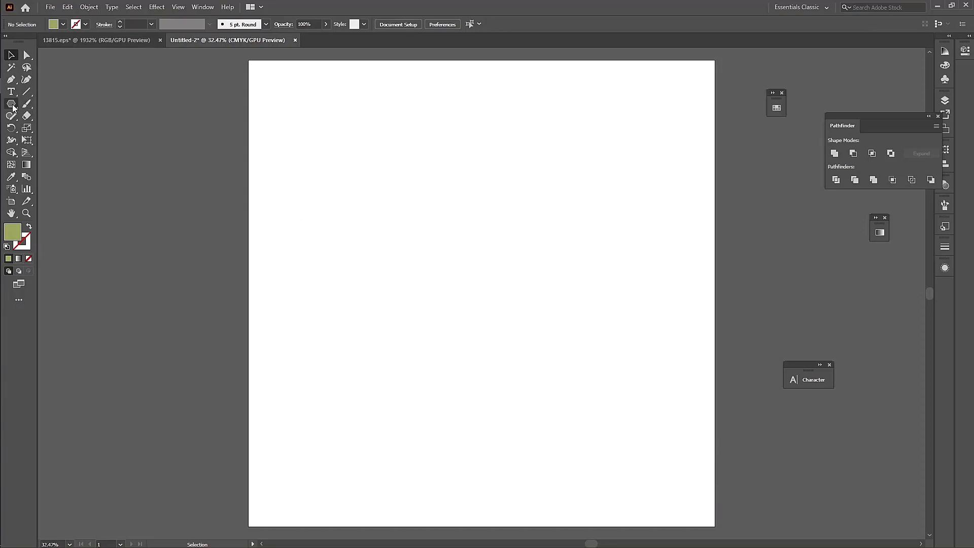
Draw a rectangle about 1443 by 1285 px in the middle of the artboard and fill it with near-black 020202.
drag(11, 103, 53, 105)
drag(324, 147, 660, 447)
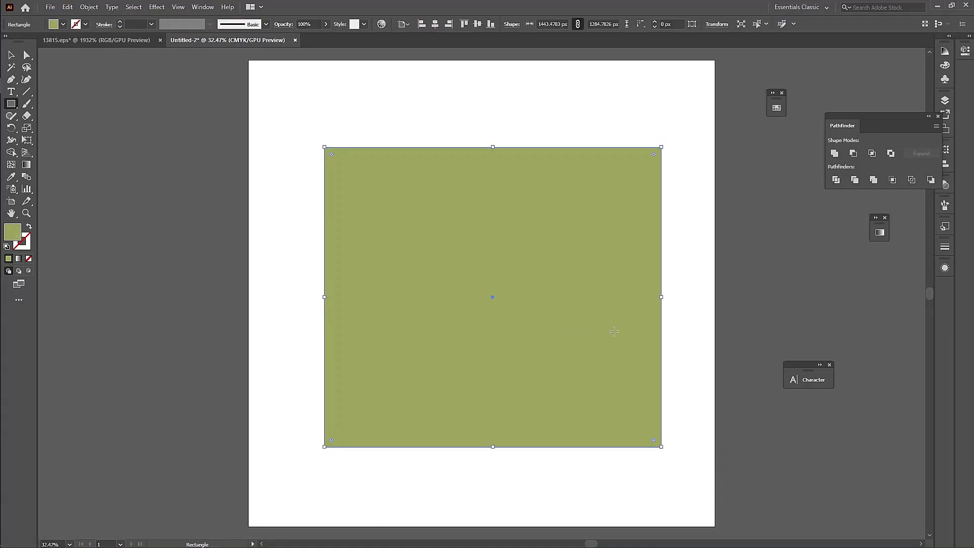
double_click(15, 235)
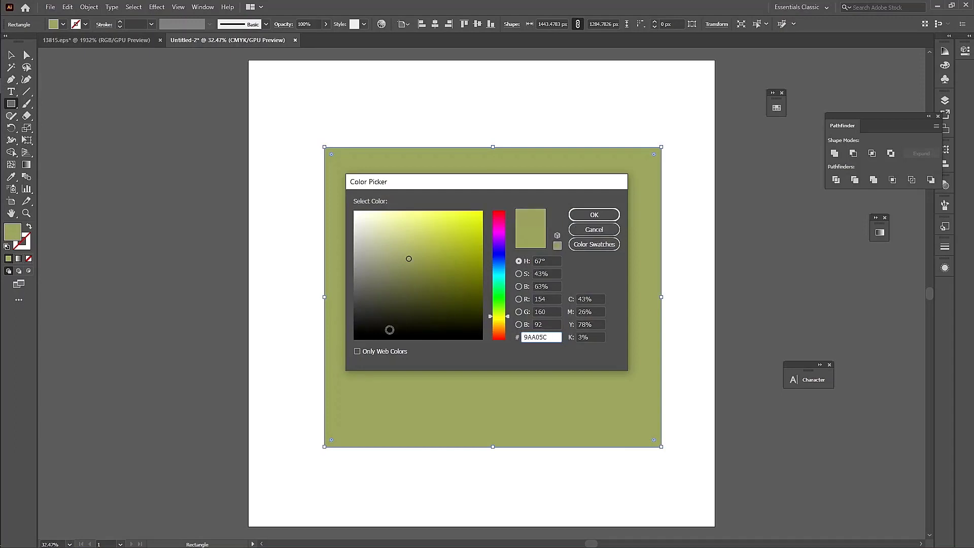
drag(408, 260, 321, 351)
drag(375, 326, 352, 336)
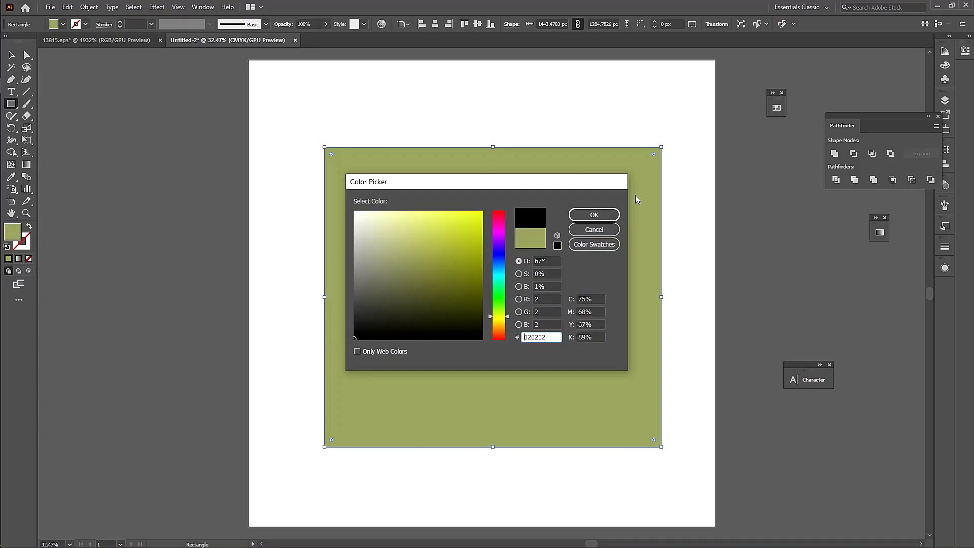
click(594, 215)
click(712, 228)
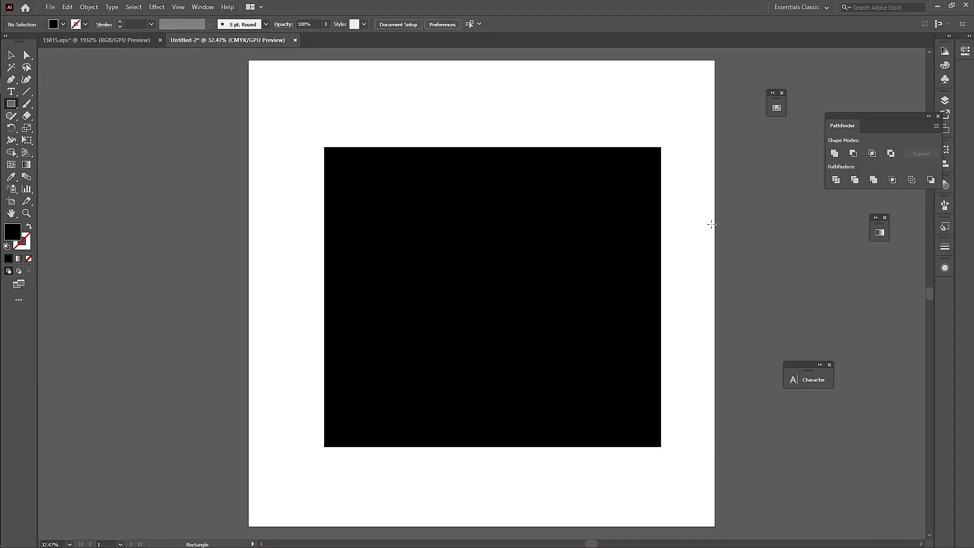
Draw a narrow vertical rectangle about 210 by 909 px near the black rectangle's centre and fill it with the yellow swatch.
click(12, 104)
drag(481, 197, 531, 408)
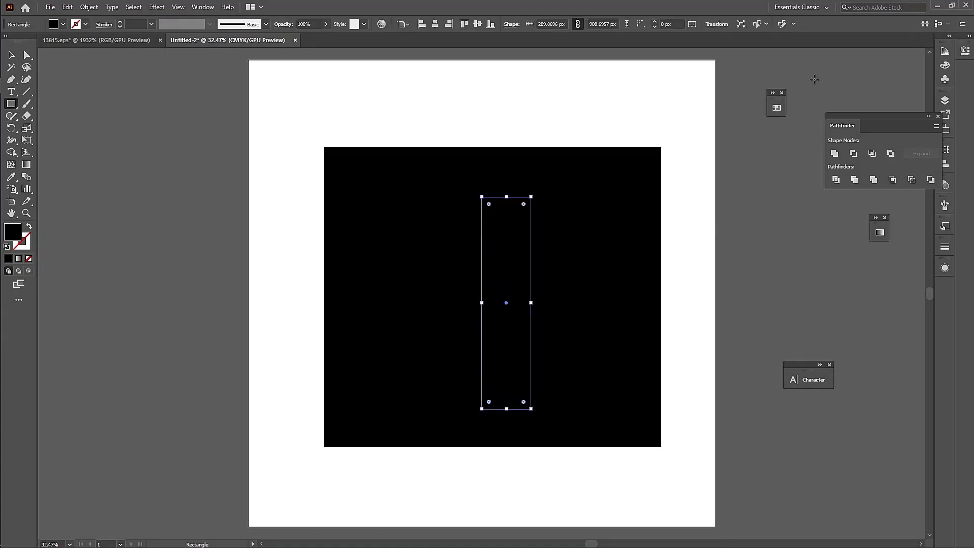
click(774, 98)
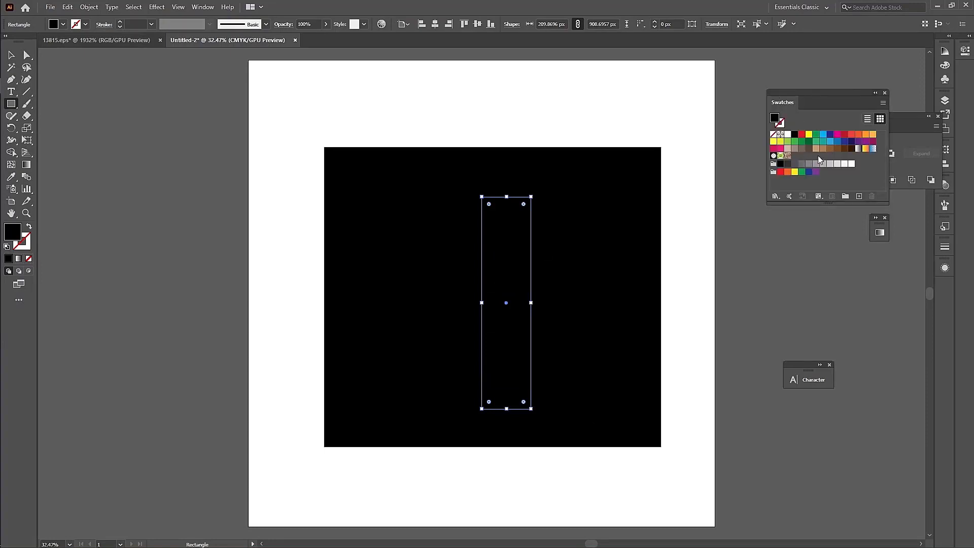
click(810, 135)
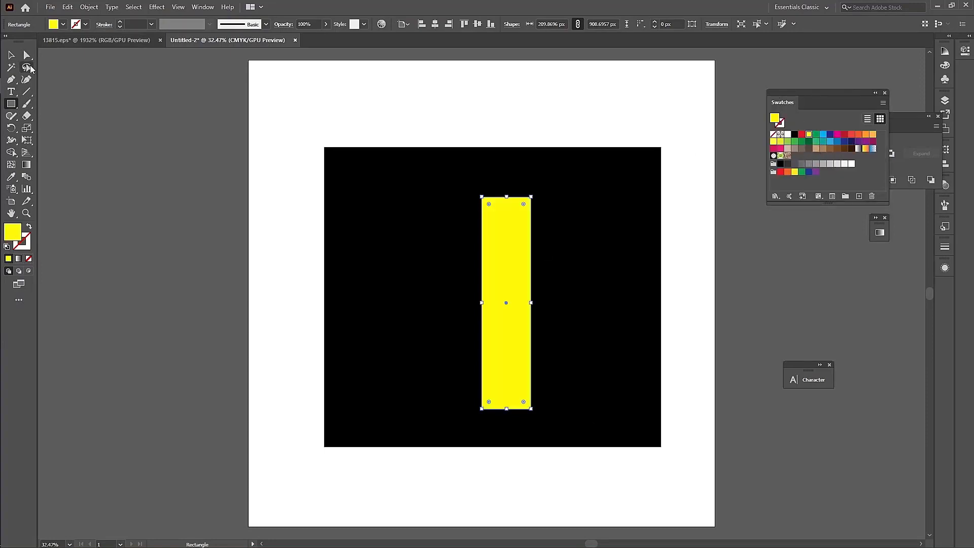
Duplicate the yellow bar horizontally into the black rectangle's left half, level with the original.
click(12, 56)
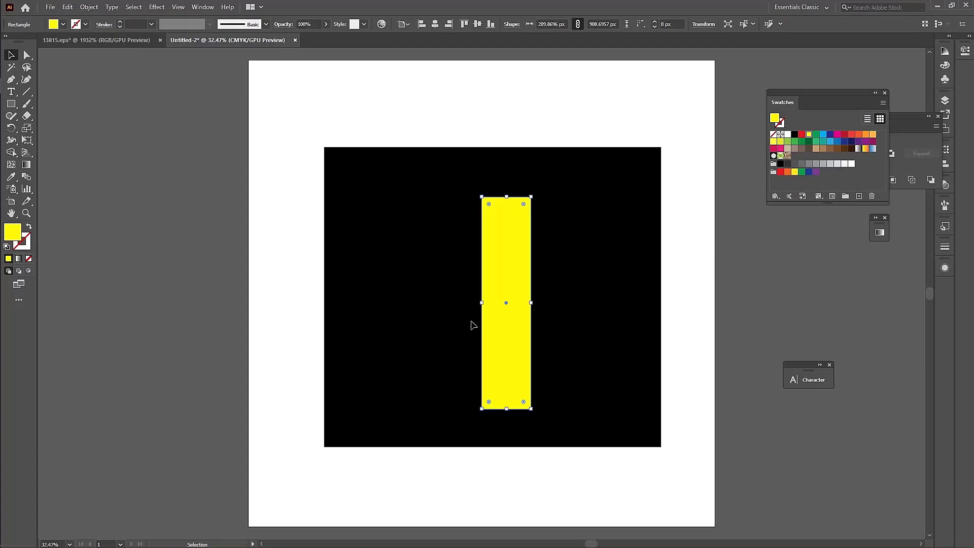
click(503, 322)
drag(503, 320, 414, 320)
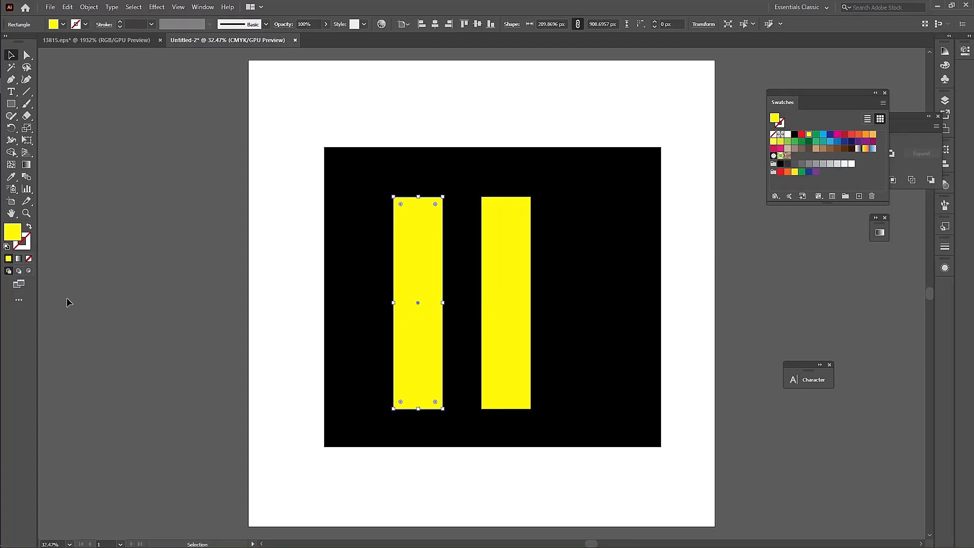
Fill the duplicated bar with the white-to-black linear gradient and run it vertically at -90°, white above and black below.
click(19, 259)
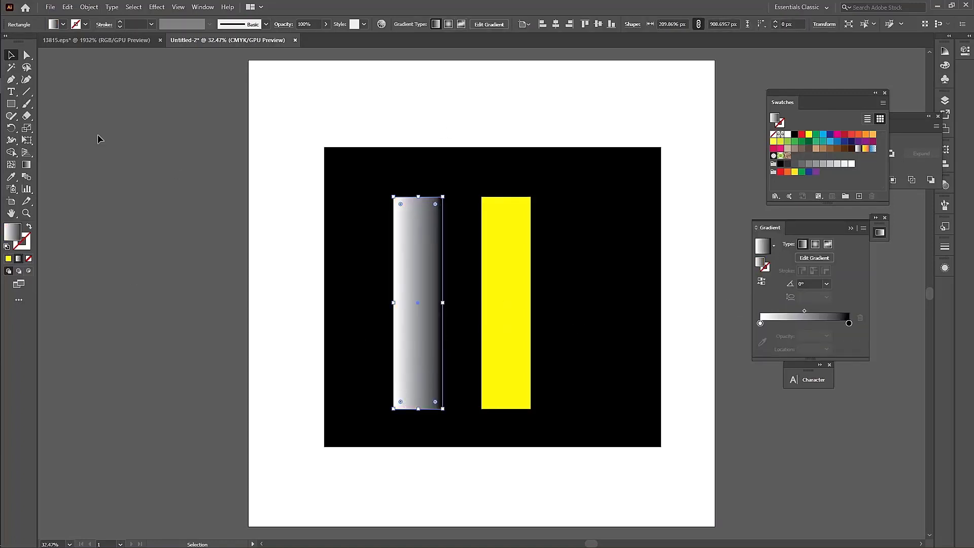
click(26, 164)
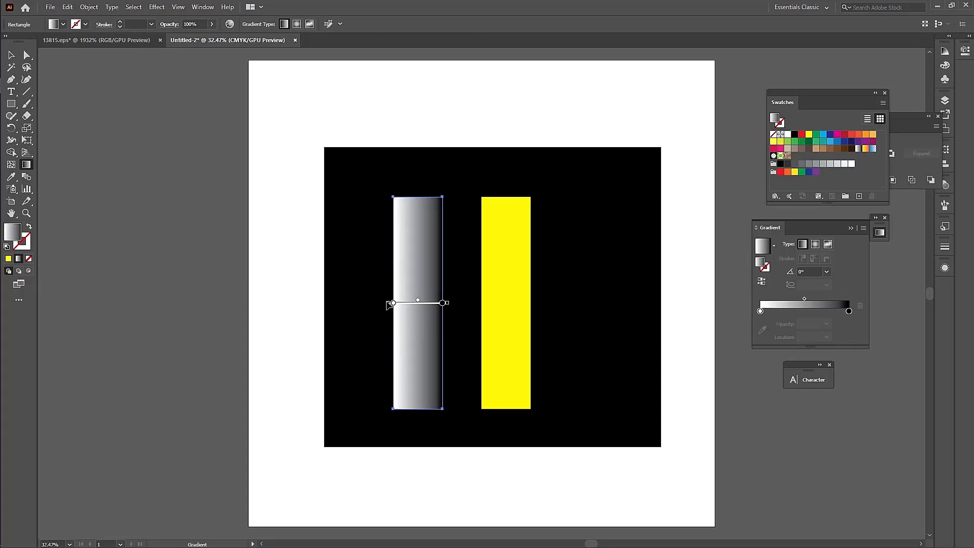
drag(418, 160, 418, 346)
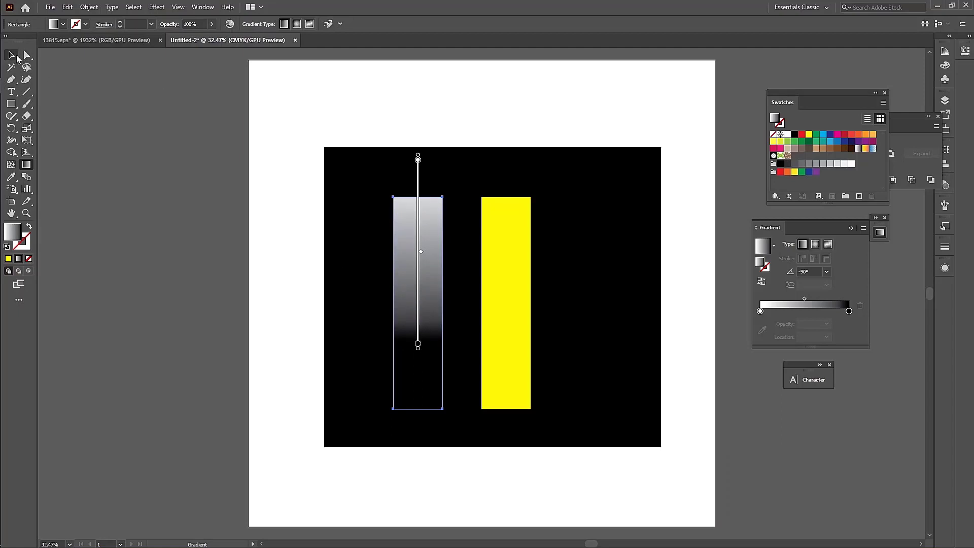
Align the gradient bar horizontally onto the yellow bar, using the yellow bar as the key object.
click(12, 56)
click(127, 231)
click(511, 282)
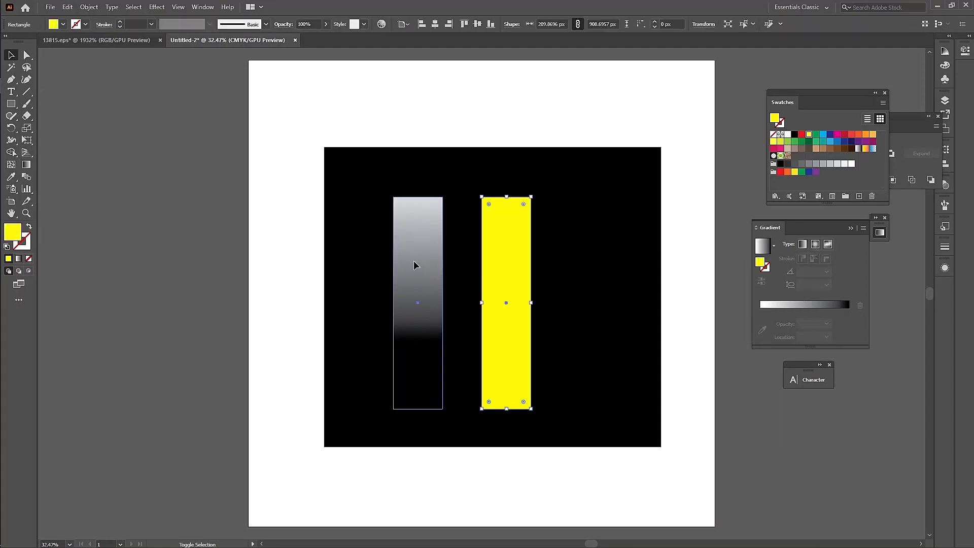
shift+click(419, 268)
click(505, 251)
click(435, 24)
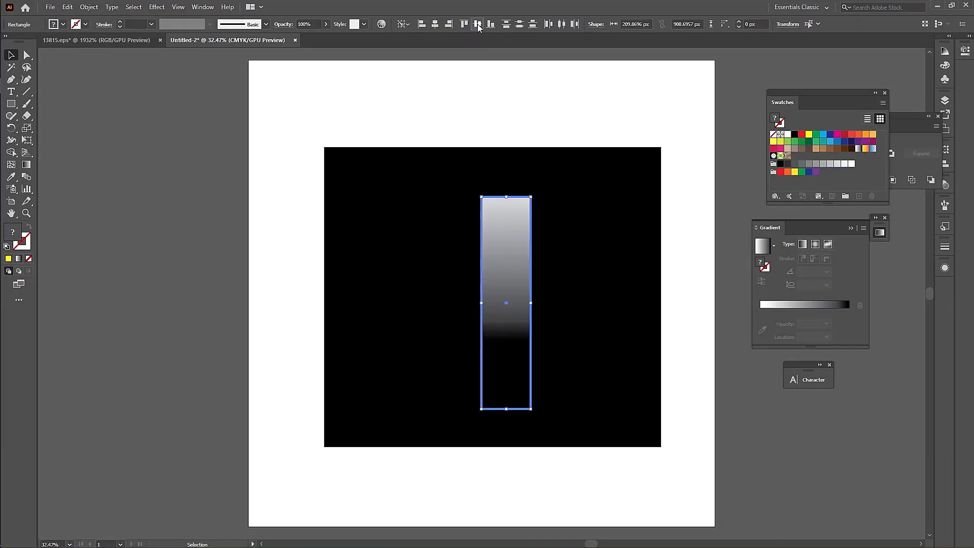
Move the gradient bar off the yellow bar and undo the move.
click(670, 318)
drag(518, 249, 570, 255)
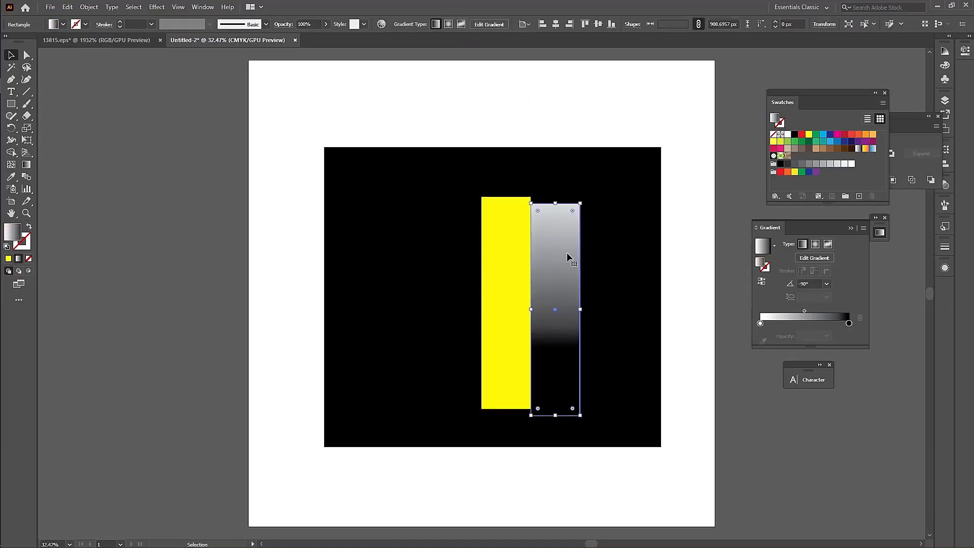
key(ctrl+z)
Make an opacity mask from the stacked gradient and yellow bars with the Transparency options.
drag(391, 159, 574, 299)
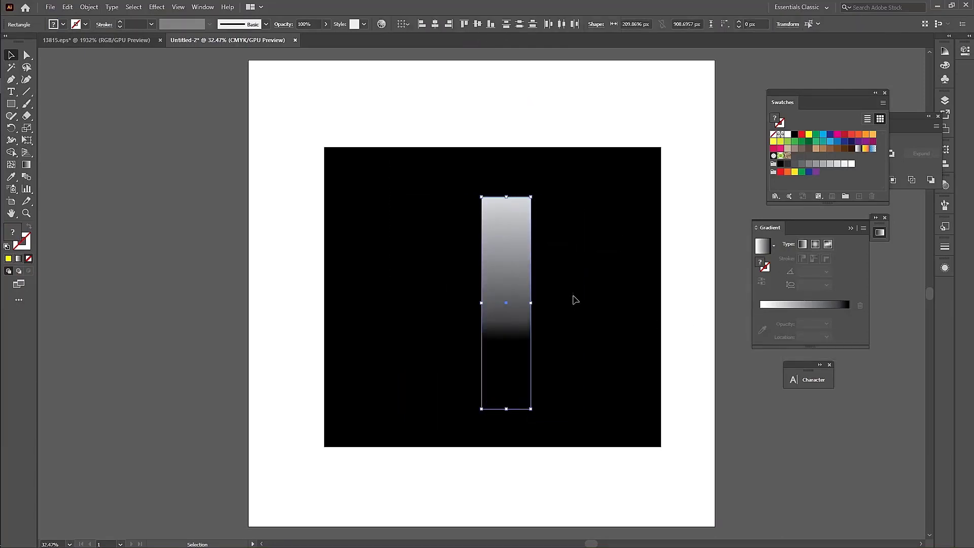
click(203, 7)
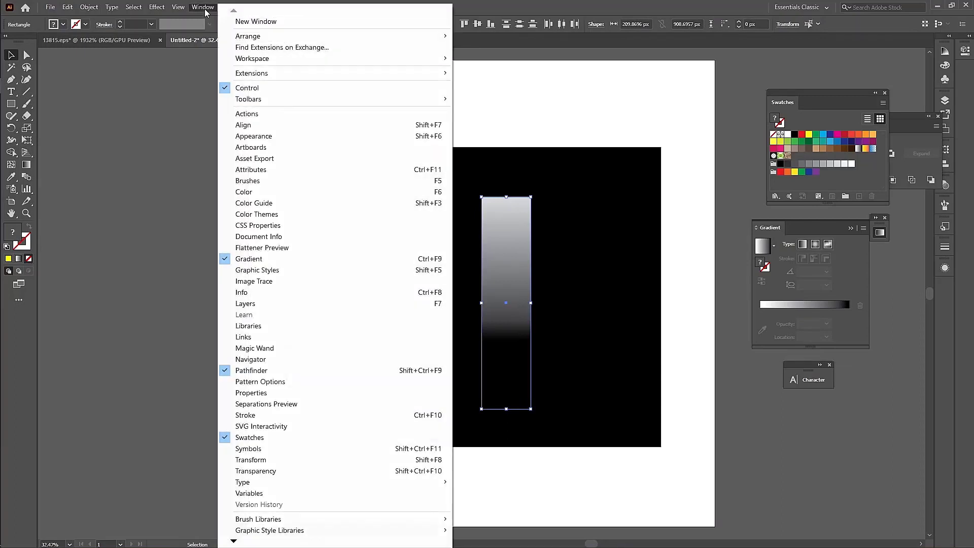
click(278, 472)
drag(880, 181, 194, 142)
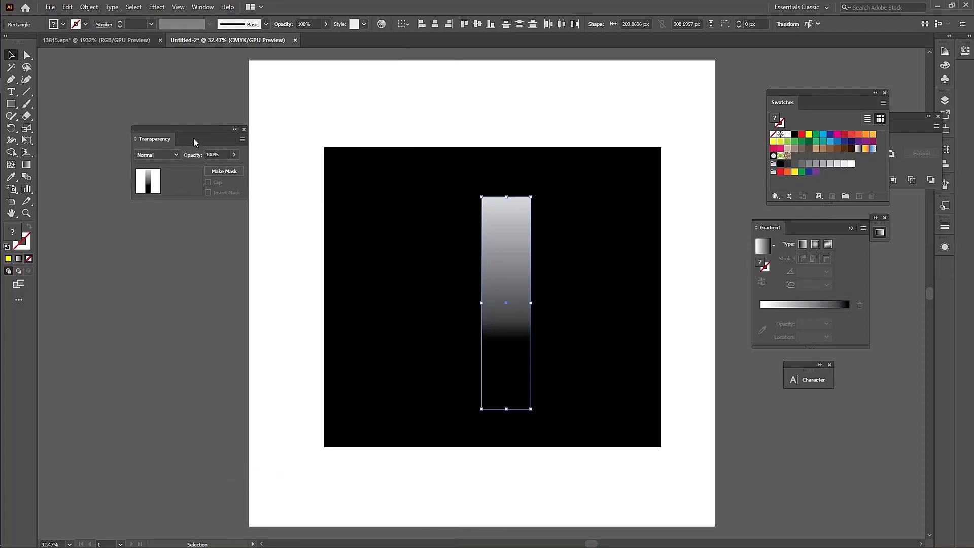
click(223, 172)
click(221, 308)
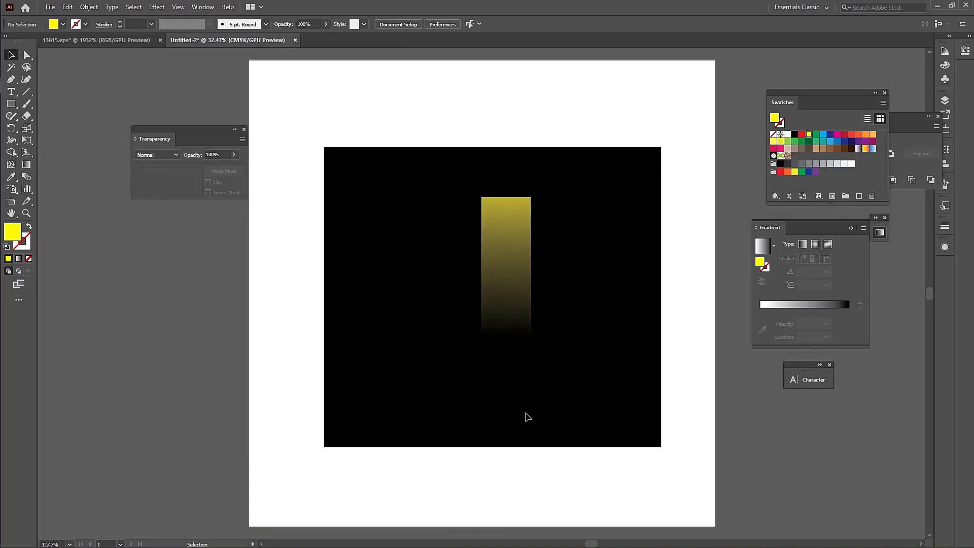
Move the masked bar slightly upward, and release and remake its opacity mask at 100% opacity.
mouse_move(507, 227)
mouse_down()
mouse_move(506, 193)
mouse_move(505, 210)
mouse_up()
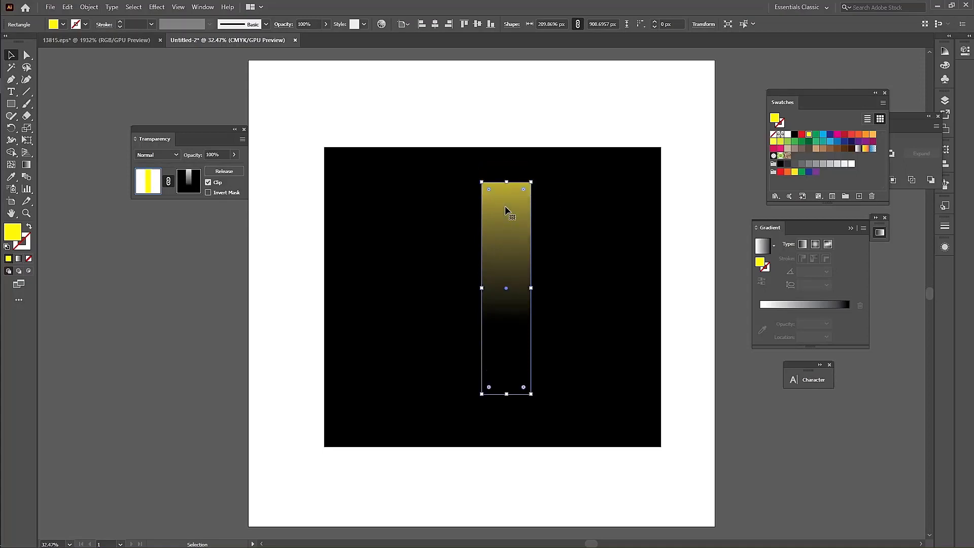
click(223, 171)
click(224, 171)
click(234, 154)
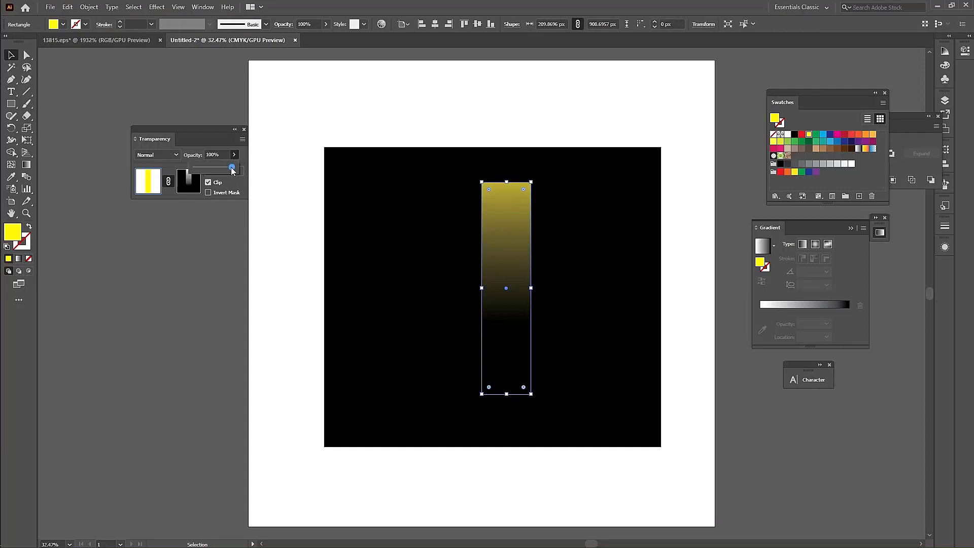
mouse_move(234, 167)
mouse_down()
mouse_move(217, 171)
mouse_move(247, 171)
mouse_up()
Try blending modes including Darken, Lighten and Overlay on the masked bar, and return it to Normal.
click(176, 154)
click(169, 174)
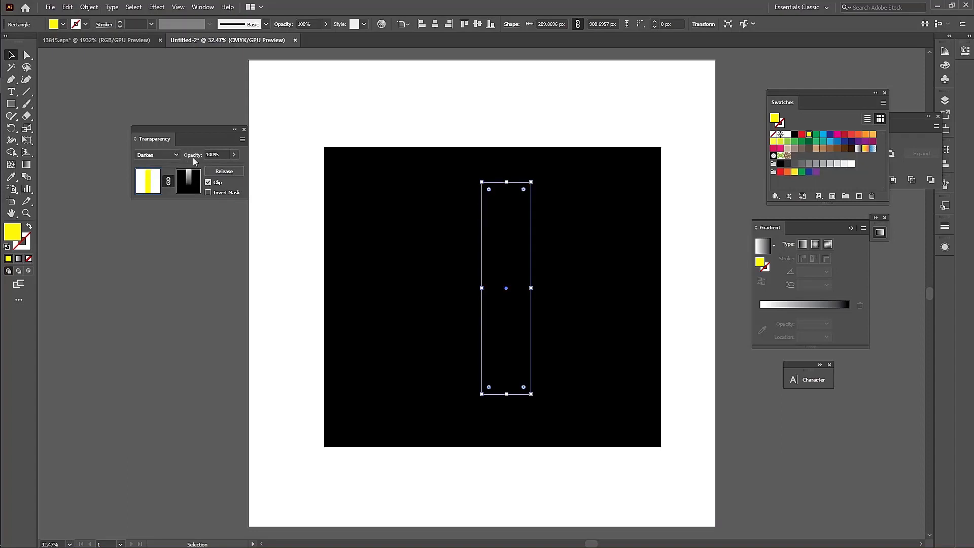
click(174, 154)
click(163, 190)
click(172, 152)
click(166, 215)
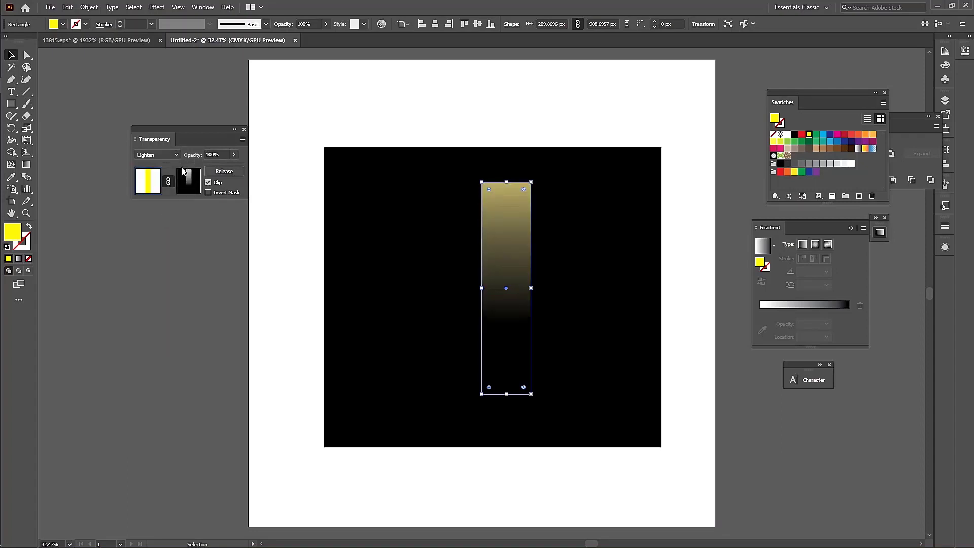
click(172, 154)
click(163, 227)
click(173, 154)
click(160, 236)
click(170, 155)
click(163, 251)
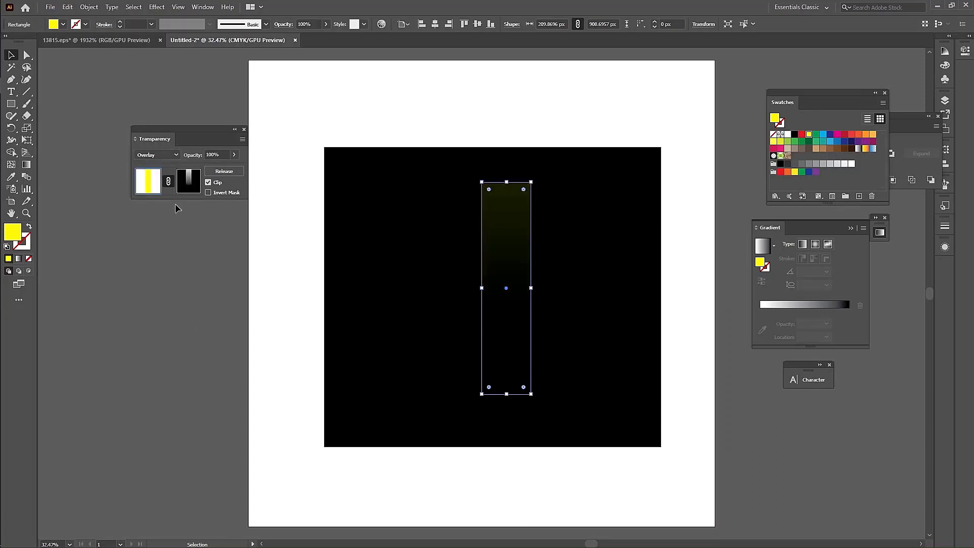
click(172, 155)
click(159, 168)
click(151, 297)
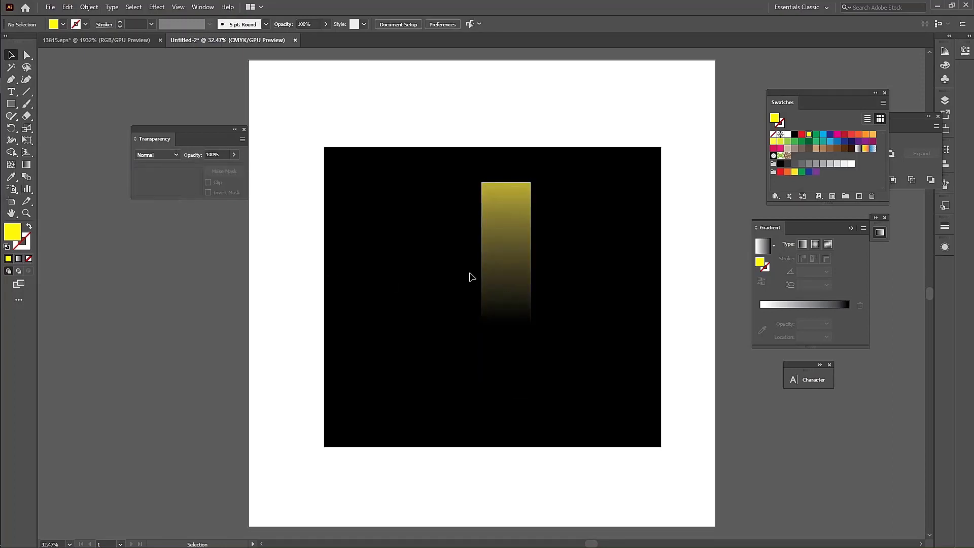
Move the masked yellow bar off the artboard onto the pasteboard beside it and delete the black rectangle.
drag(515, 250, 100, 303)
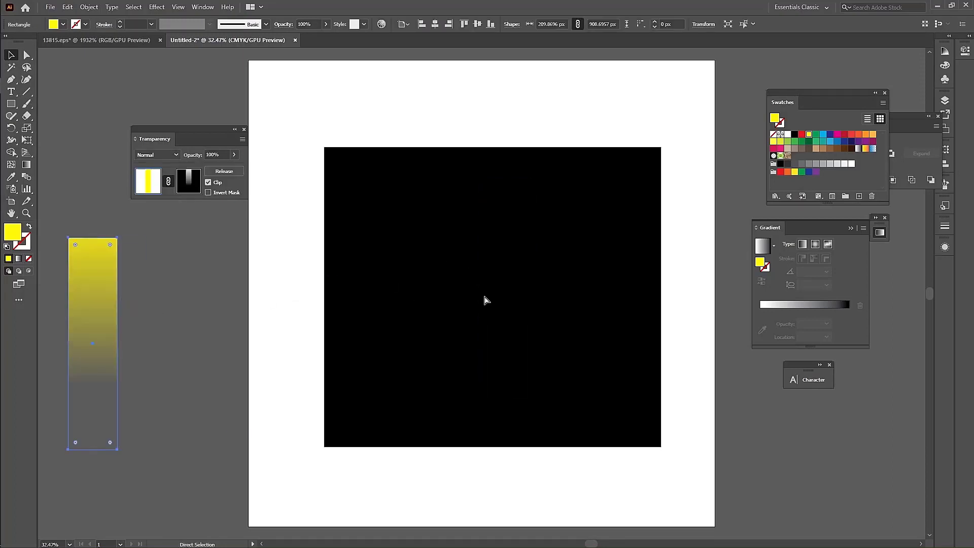
click(484, 301)
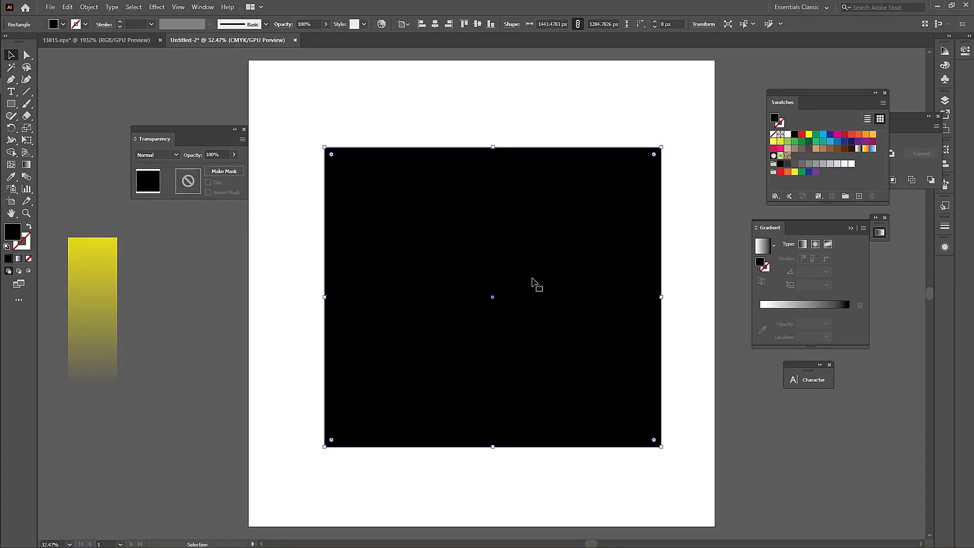
key(Delete)
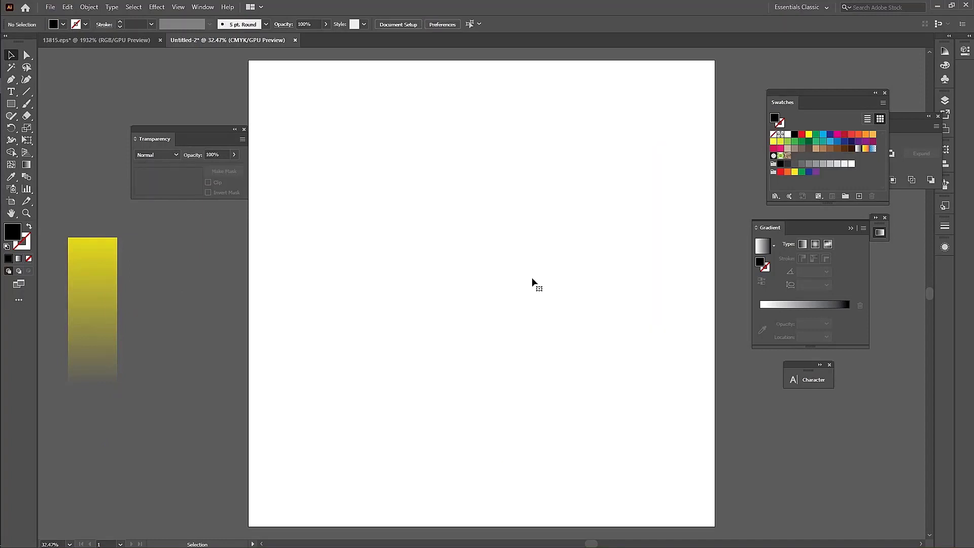
Draw an ellipse about 1430 by 924 px on the artboard and fill it with the White swatch.
drag(13, 105, 61, 127)
drag(346, 196, 680, 412)
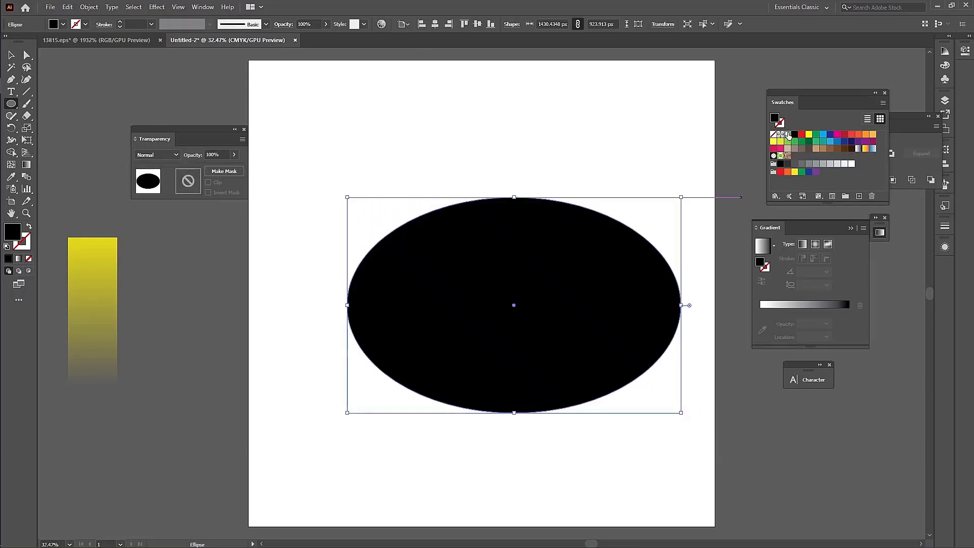
click(788, 135)
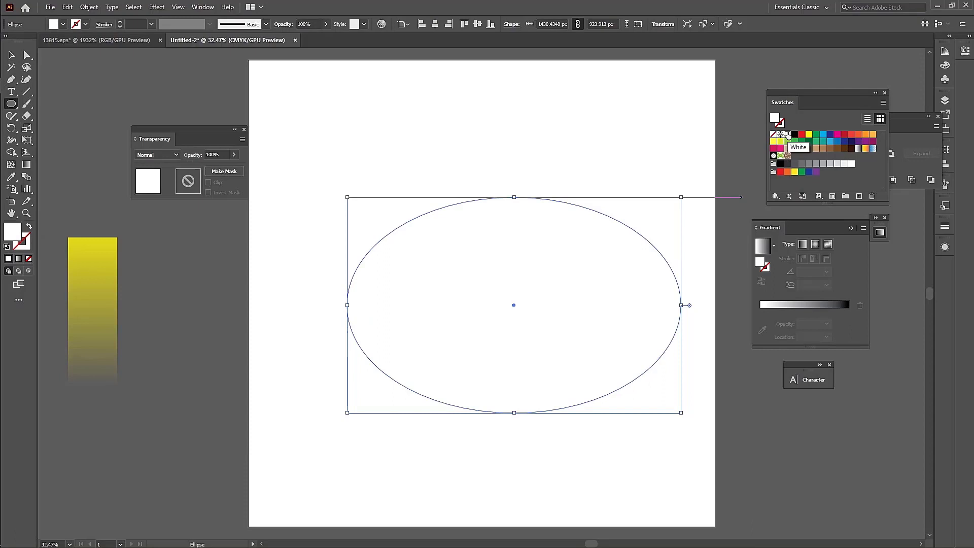
Draw a 2000 by 2000 px rectangle covering the whole artboard and fill it with black 000000.
click(12, 104)
click(59, 104)
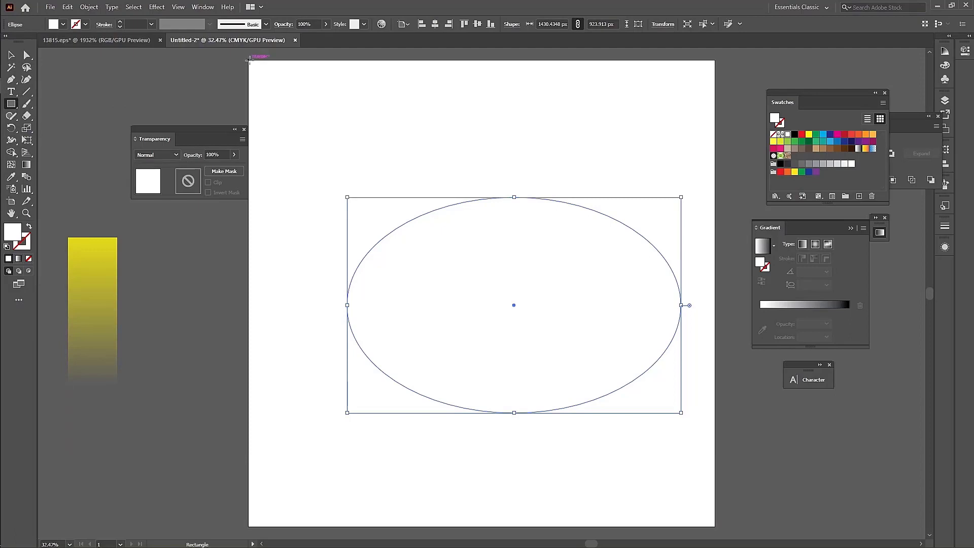
drag(249, 59, 715, 526)
click(794, 134)
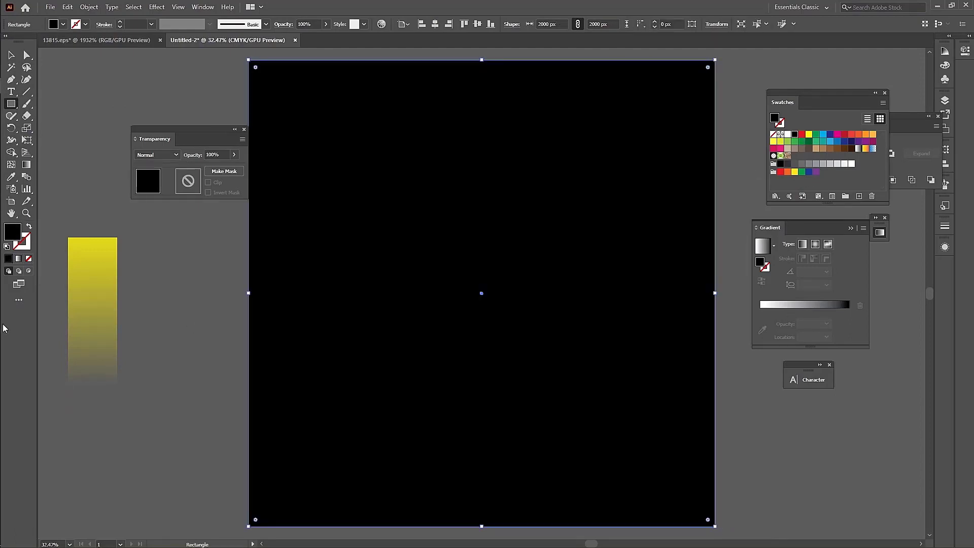
double_click(15, 231)
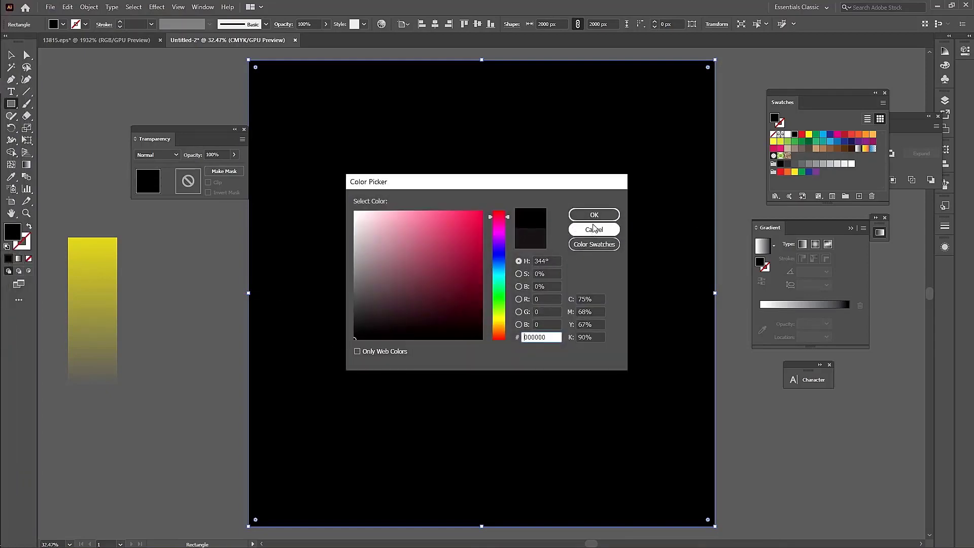
click(594, 214)
Send the black square behind the white ellipse and move the ellipse to about the square's centre.
right_click(578, 177)
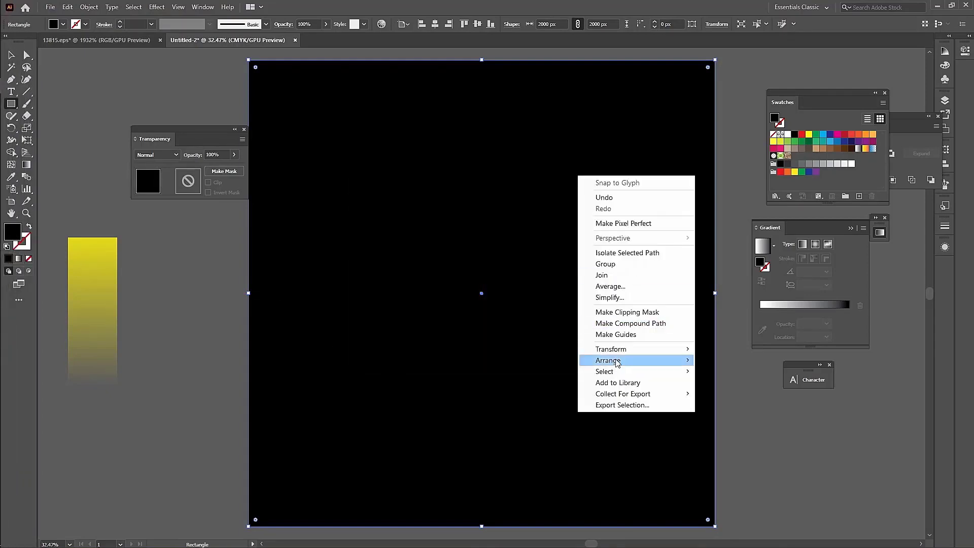
click(755, 394)
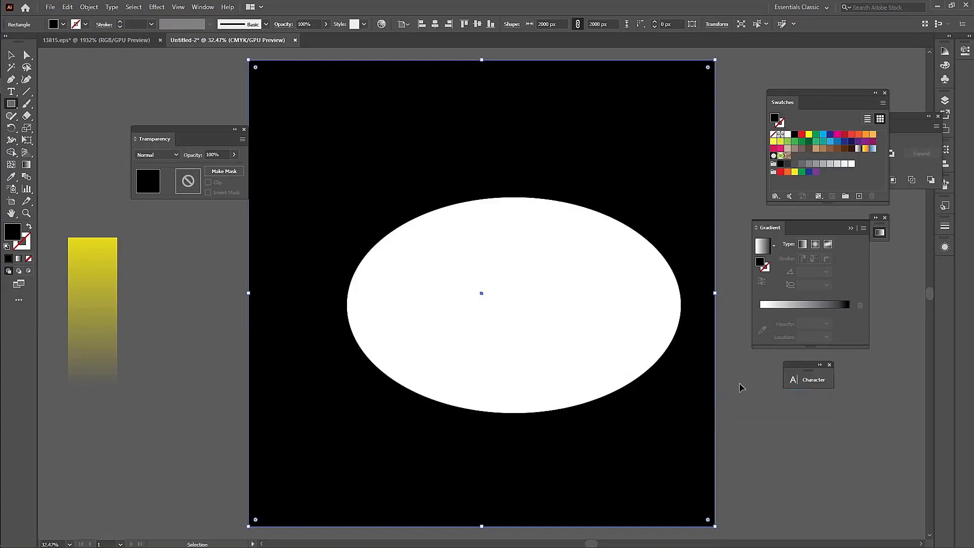
ctrl+click(739, 384)
click(11, 55)
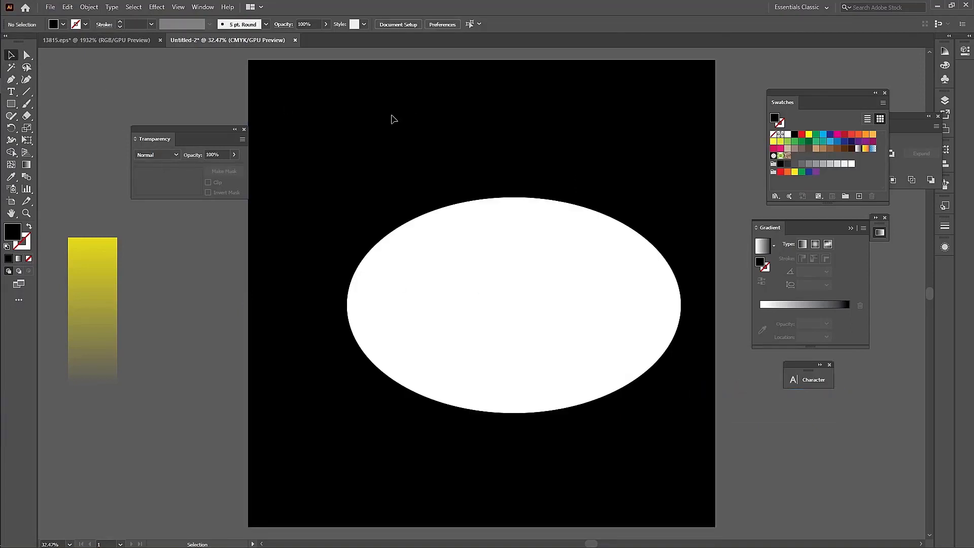
drag(564, 289, 519, 278)
Apply a Gaussian Blur with a radius of about 133 pixels to the white ellipse.
click(161, 9)
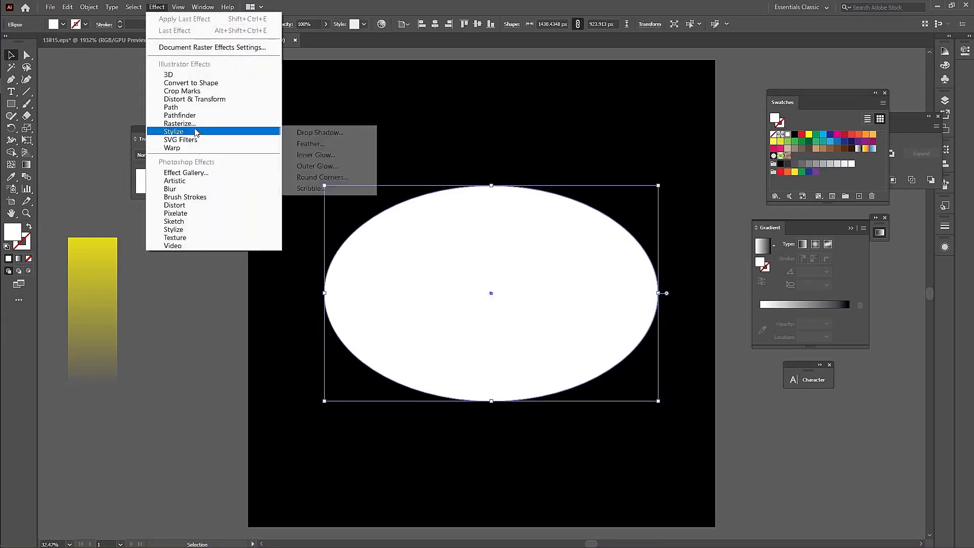
mouse_move(194, 136)
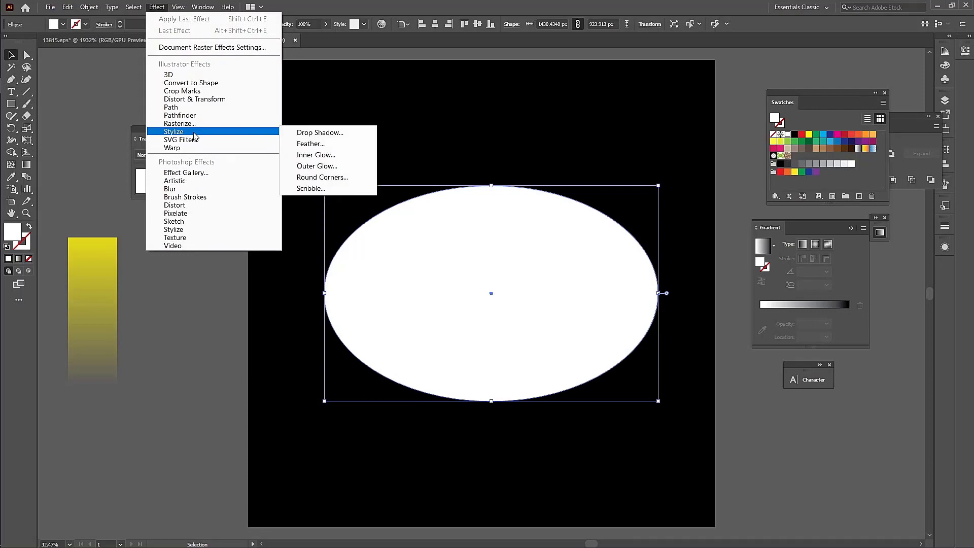
mouse_move(264, 191)
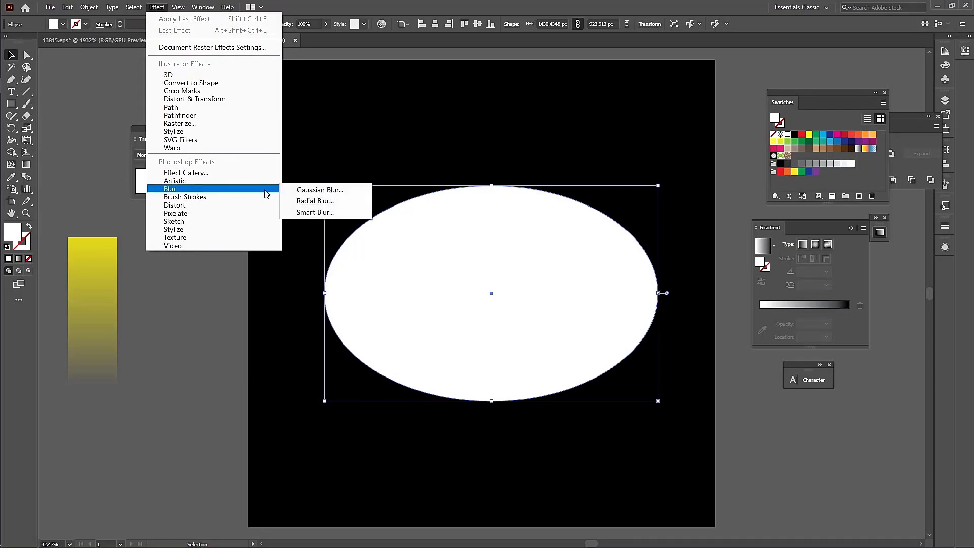
click(308, 192)
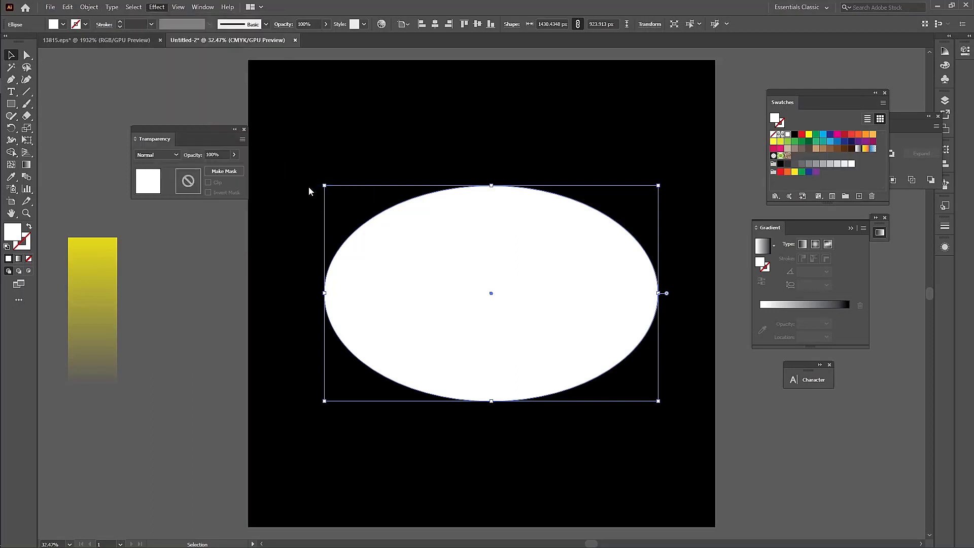
drag(509, 245, 831, 174)
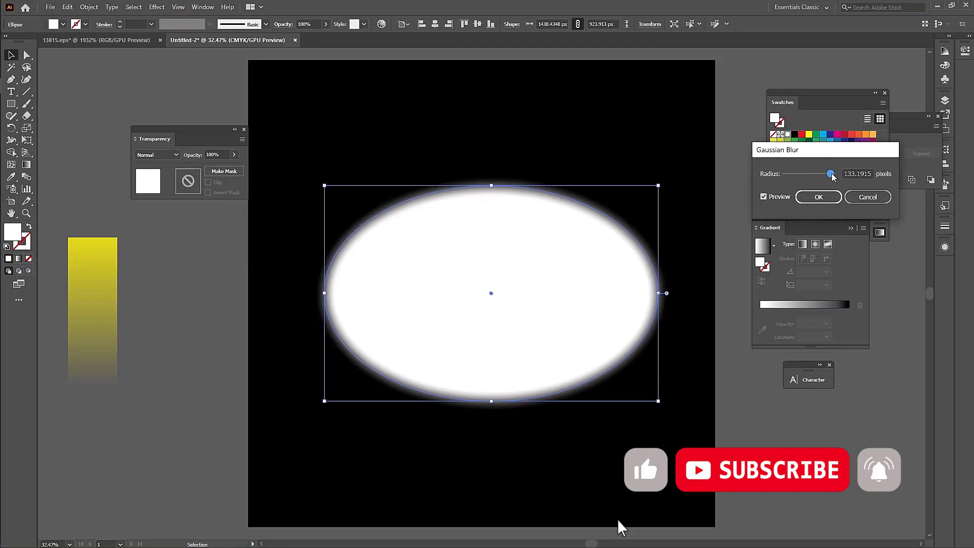
click(828, 201)
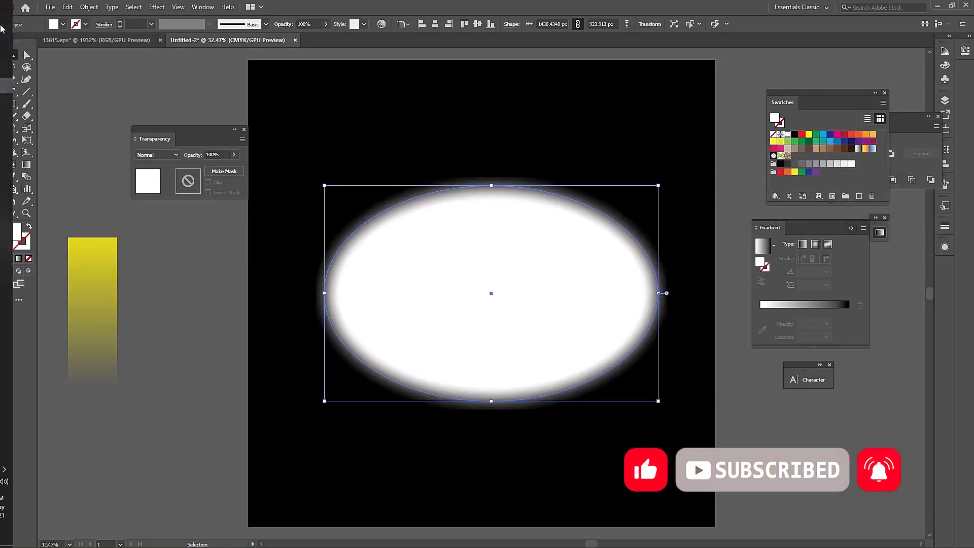
Switch to File Explorer, place the red car photo from the Image folder into the Illustrator artwork and embed it.
click(20, 70)
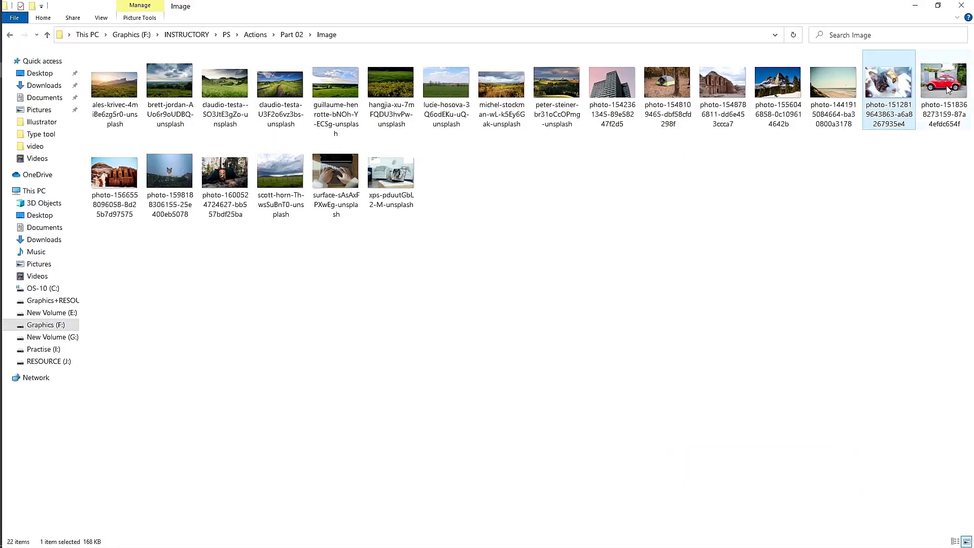
key(Right)
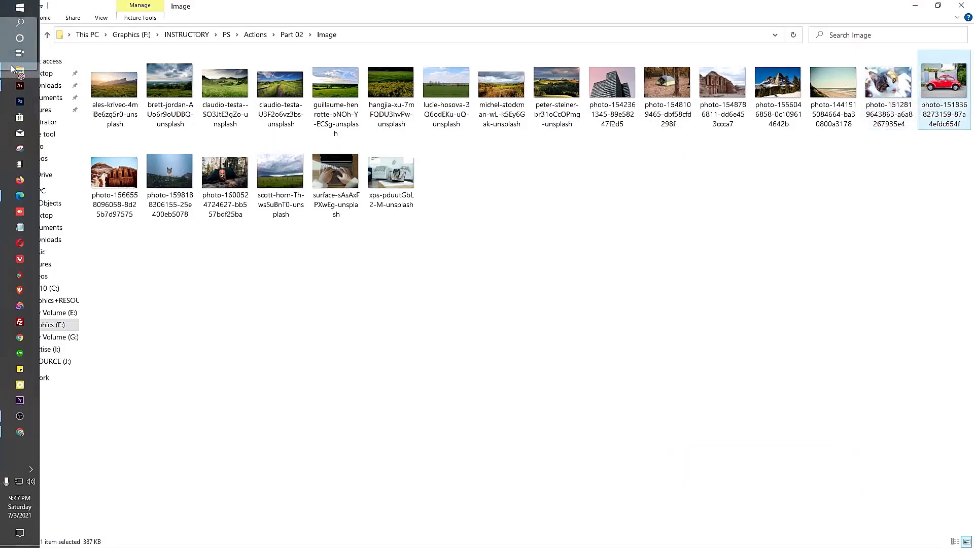
click(20, 86)
drag(19, 86, 507, 346)
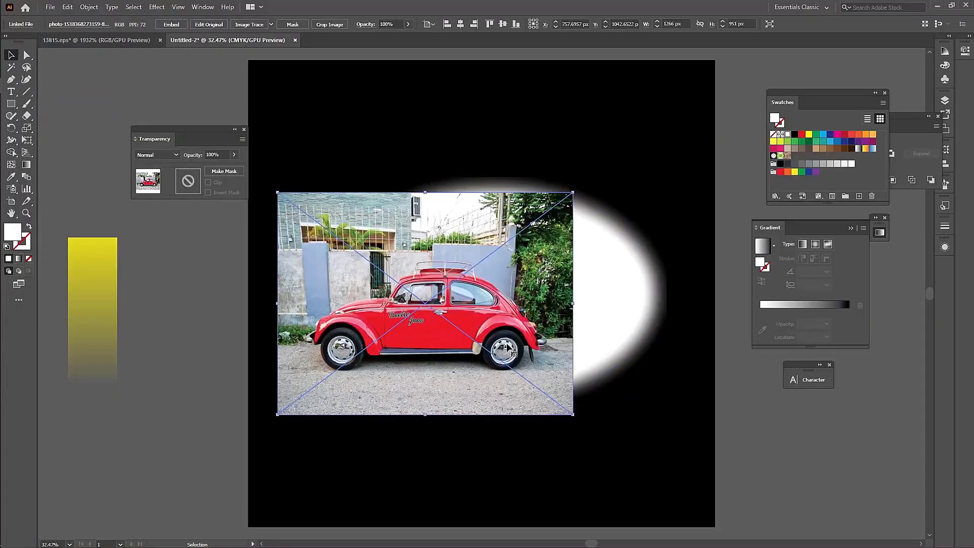
click(169, 25)
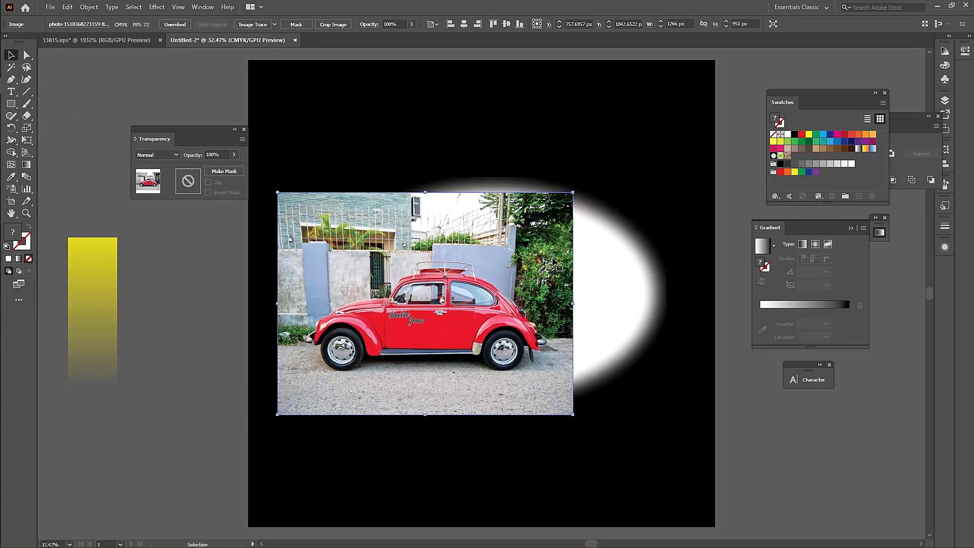
Enlarge the car photo proportionally to about 1509 by 1133 px and move it down to expose the ellipse's upper part.
drag(573, 304, 603, 304)
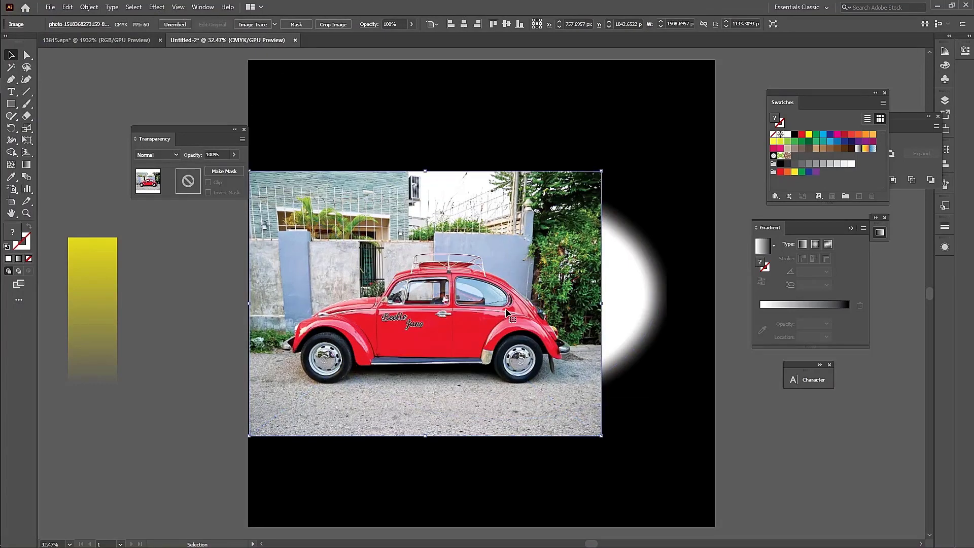
drag(525, 291, 592, 374)
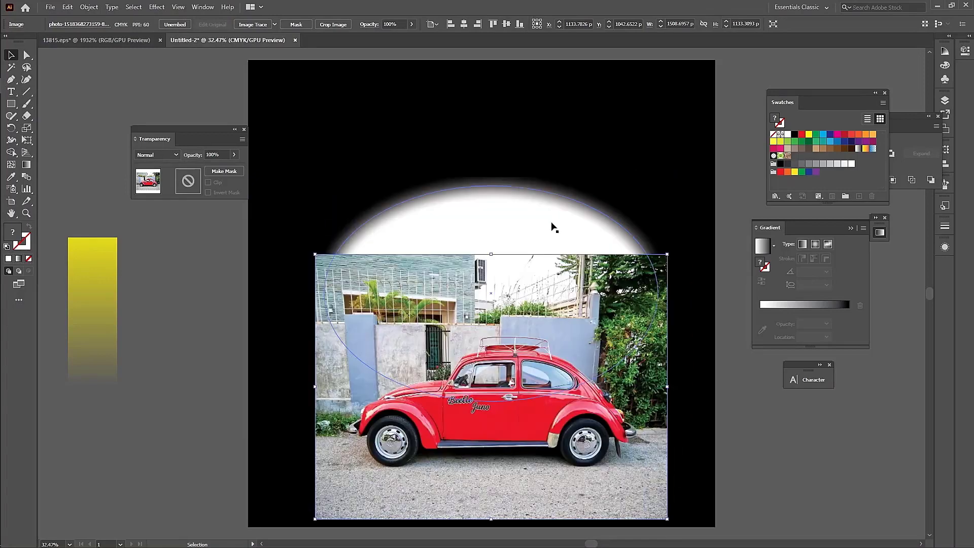
Bring the blurred white ellipse in front of the car photo and reposition the photo so the ellipse lies over the car.
right_click(510, 206)
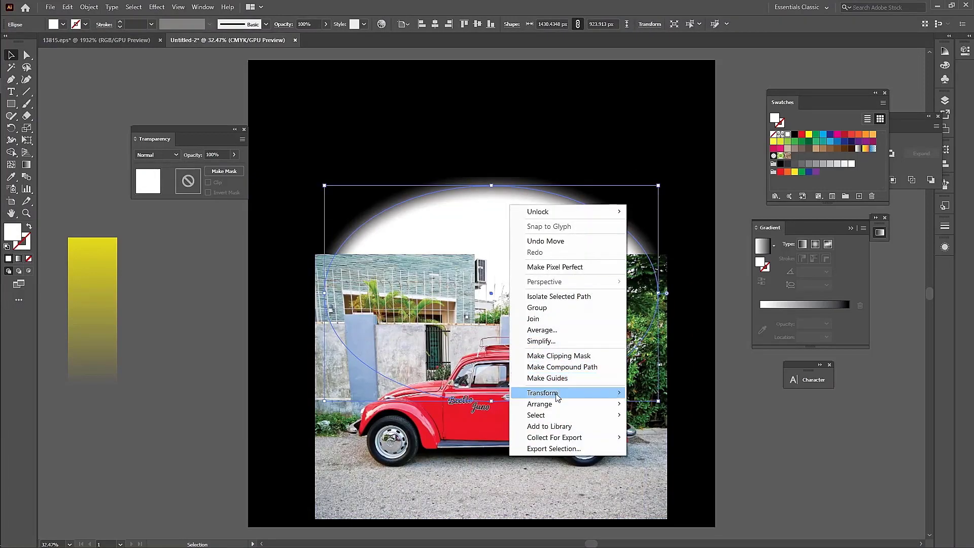
mouse_move(558, 404)
click(671, 403)
drag(579, 451, 582, 339)
drag(633, 392, 632, 400)
click(477, 312)
click(472, 295)
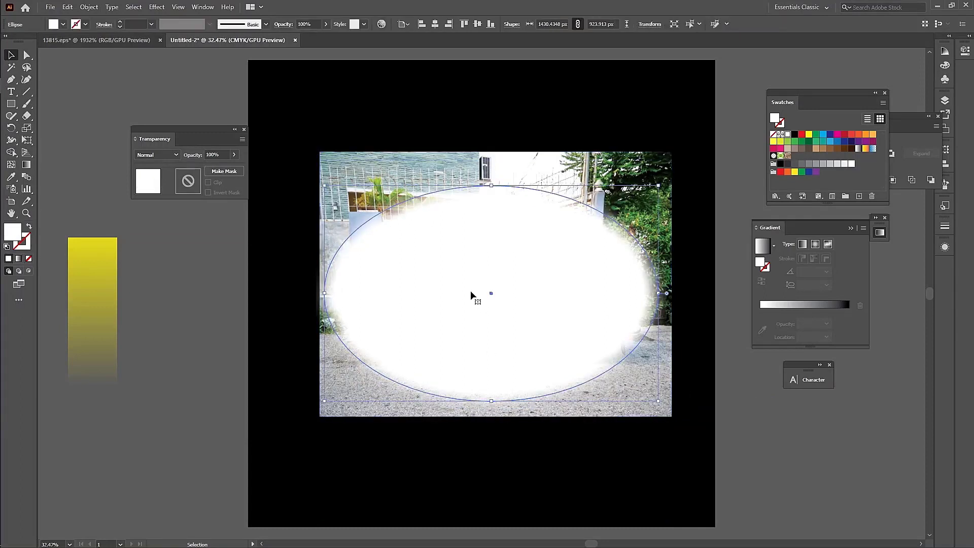
Make an opacity mask from the blurred ellipse and the car photo.
drag(556, 479, 448, 211)
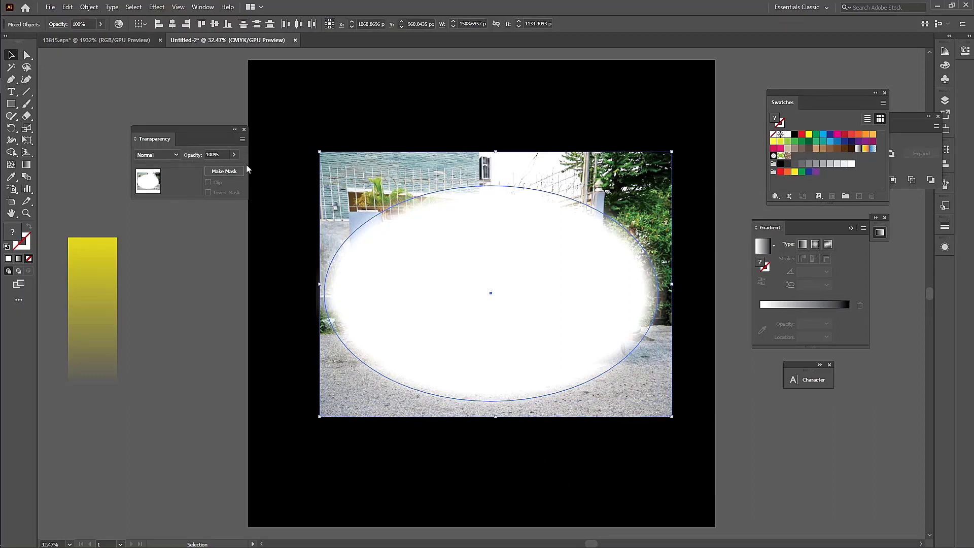
click(215, 170)
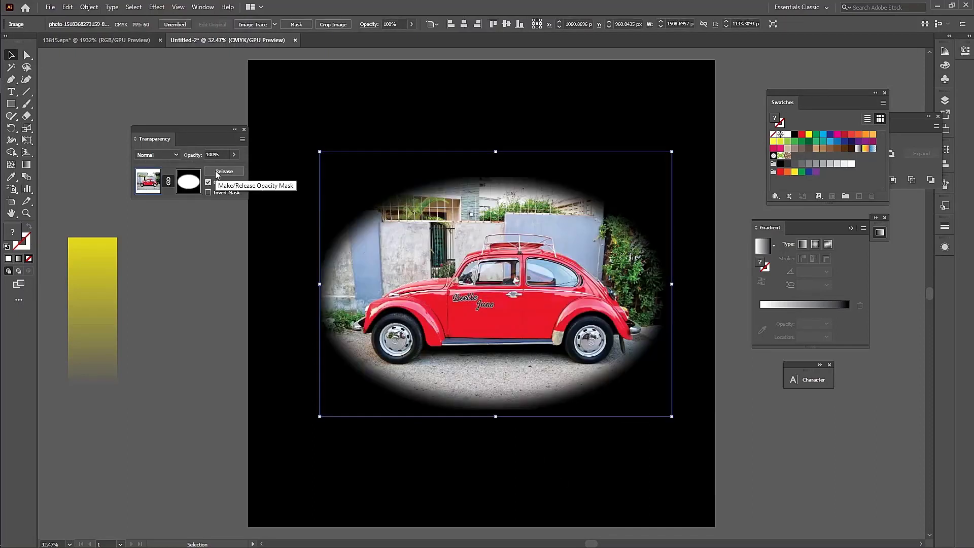
click(800, 442)
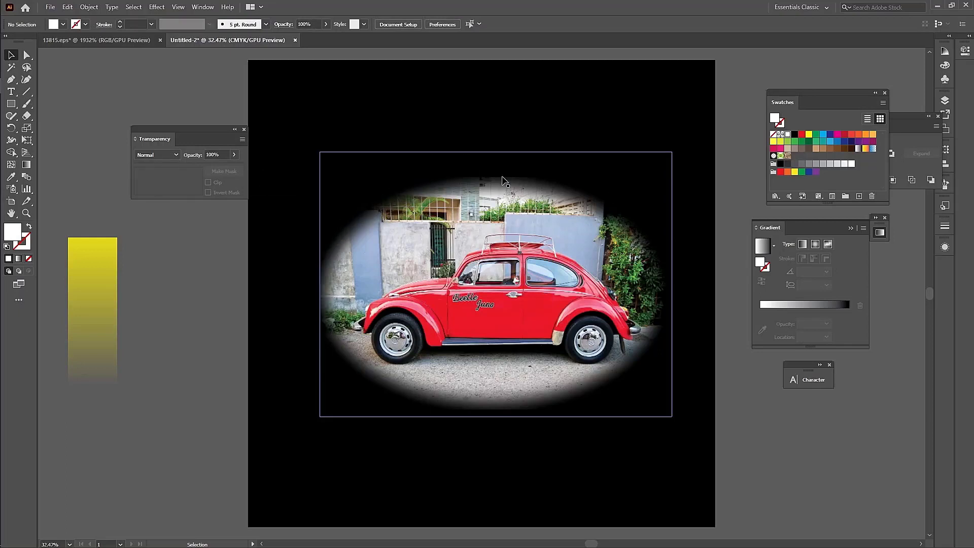
Move the masked car photo slightly upward in isolation mode and exit isolation.
double_click(526, 301)
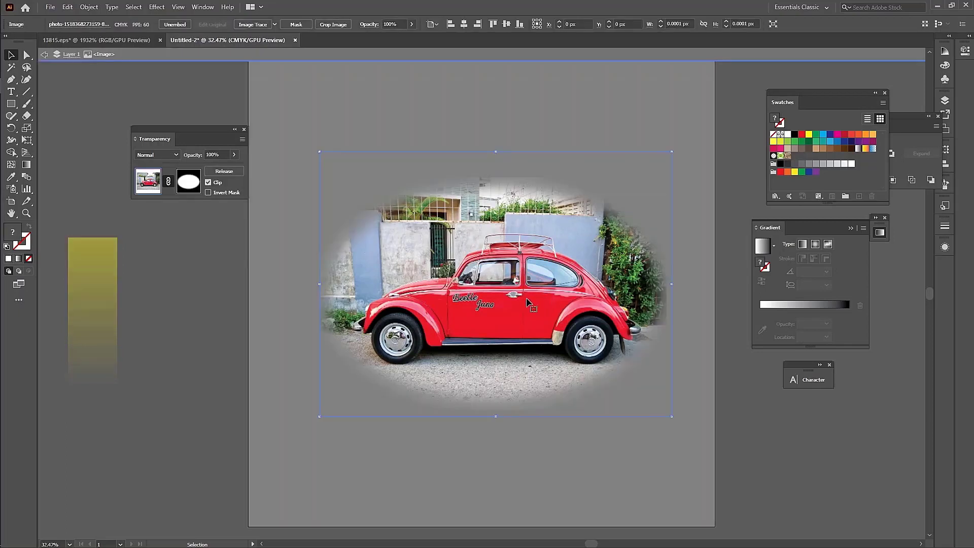
drag(526, 301, 526, 273)
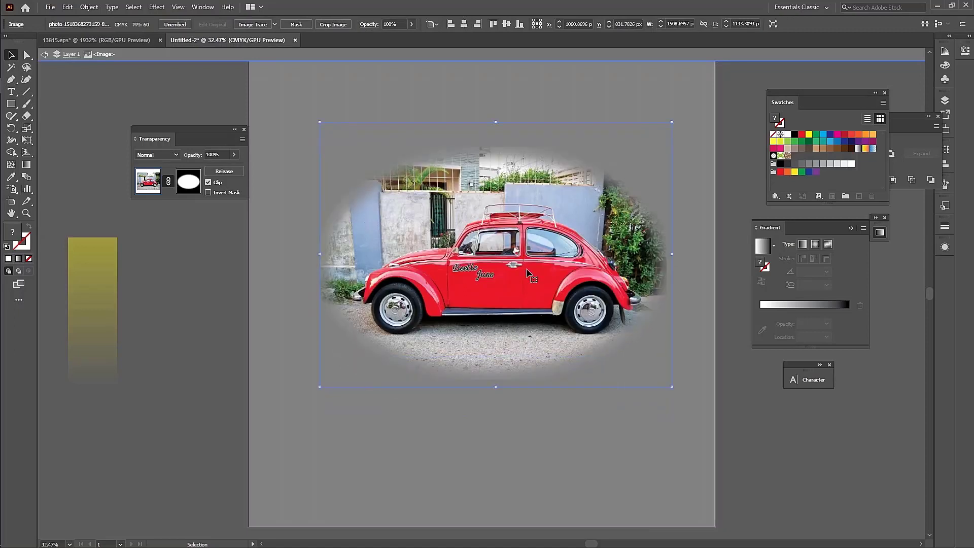
double_click(190, 302)
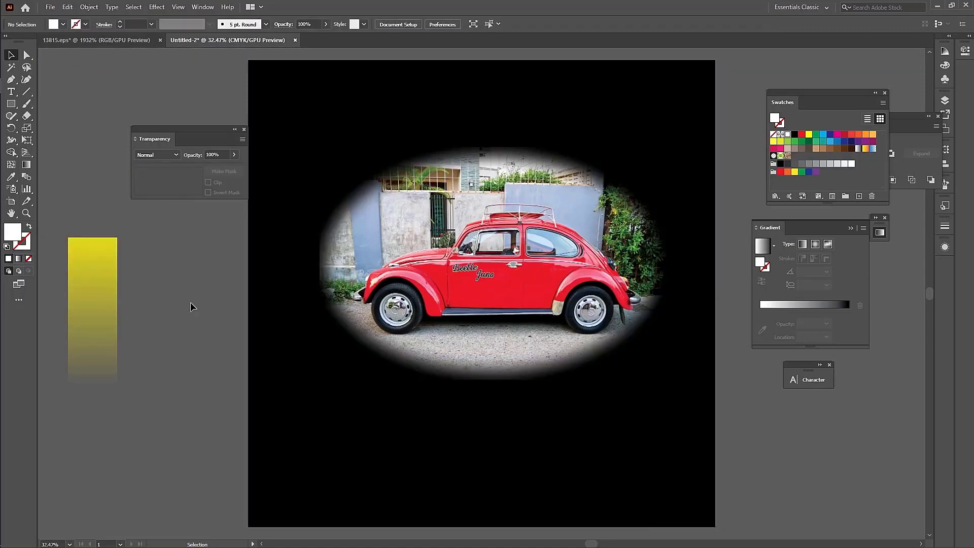
Enlarge the masked car photo to about 1627 by 1230 px and move it down to the artboard's lower middle.
click(471, 244)
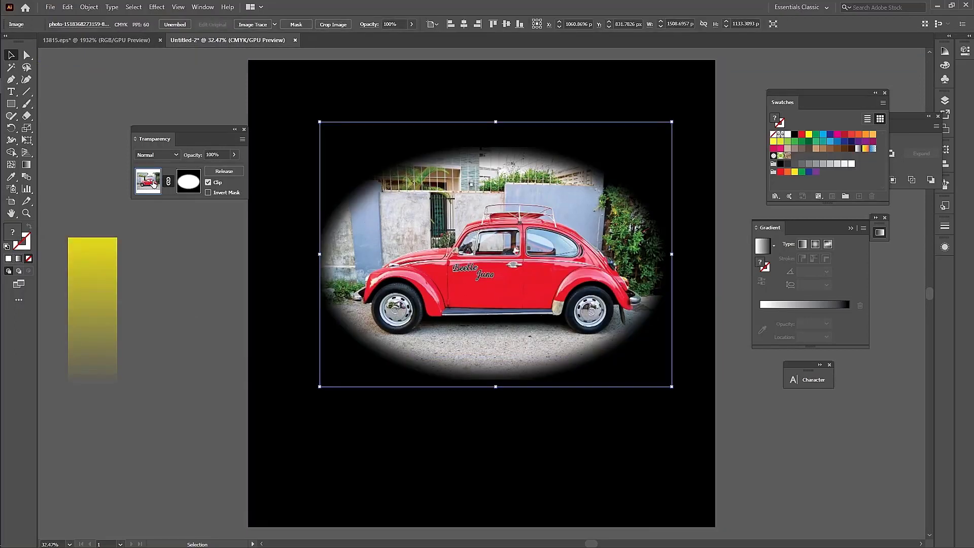
drag(671, 121, 700, 100)
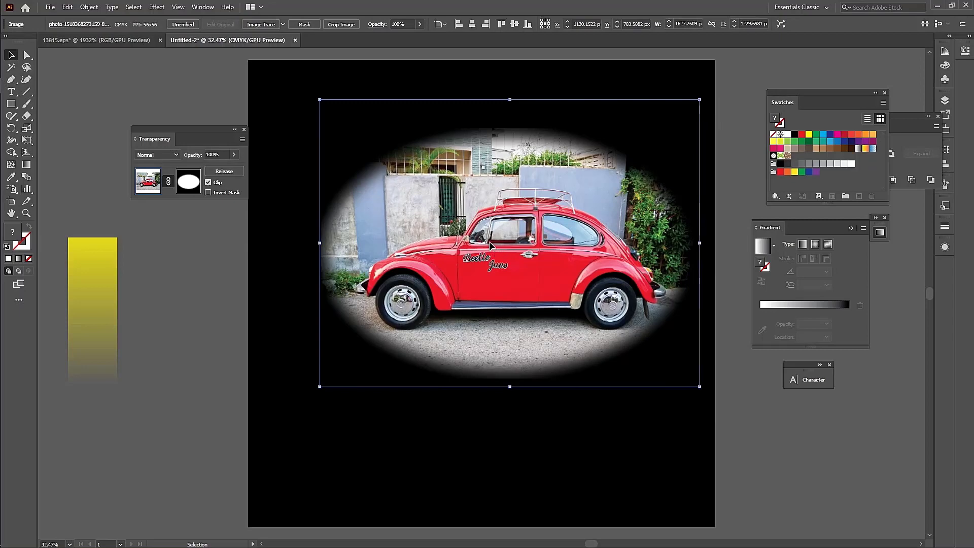
drag(489, 241, 460, 334)
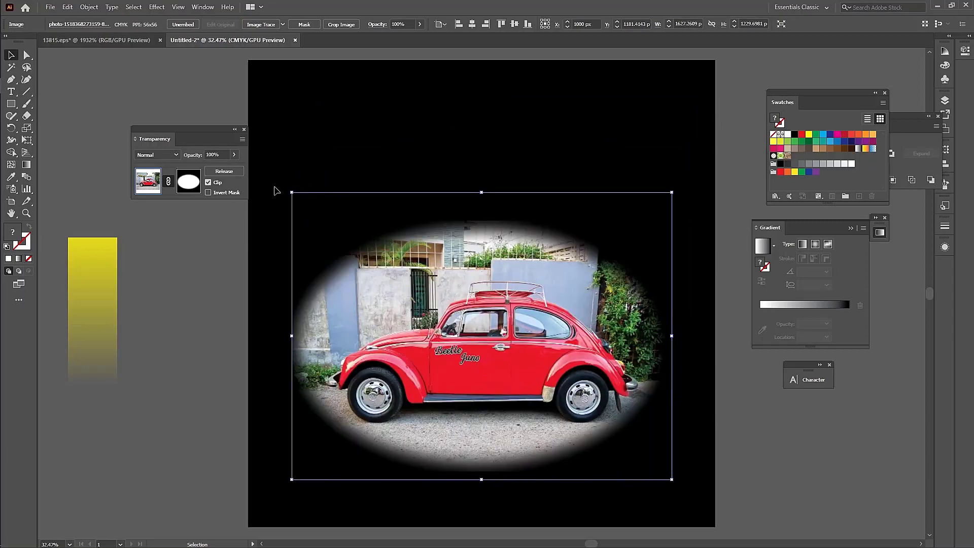
Open the photo's opacity mask for editing and reduce the ellipse's height from its upper edge to about 944 px.
click(196, 181)
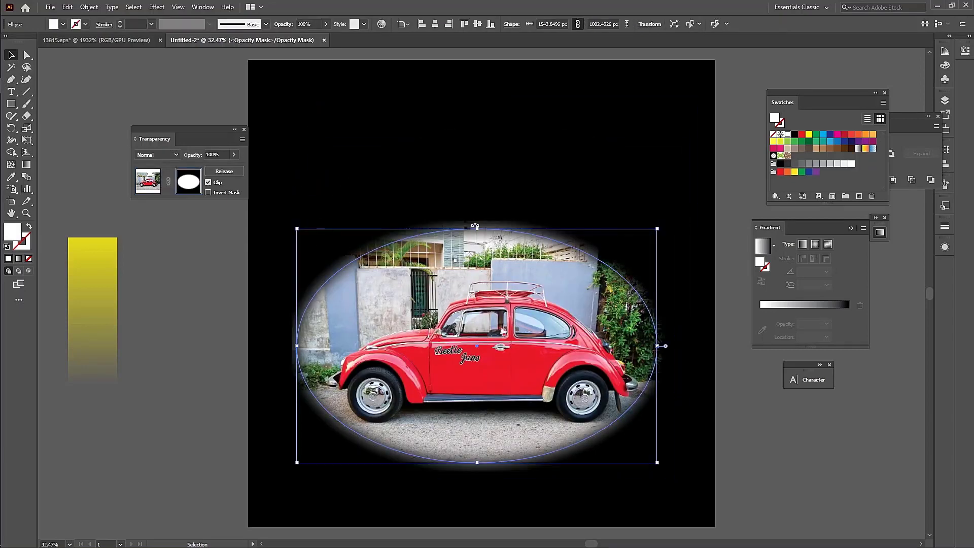
drag(479, 228, 603, 259)
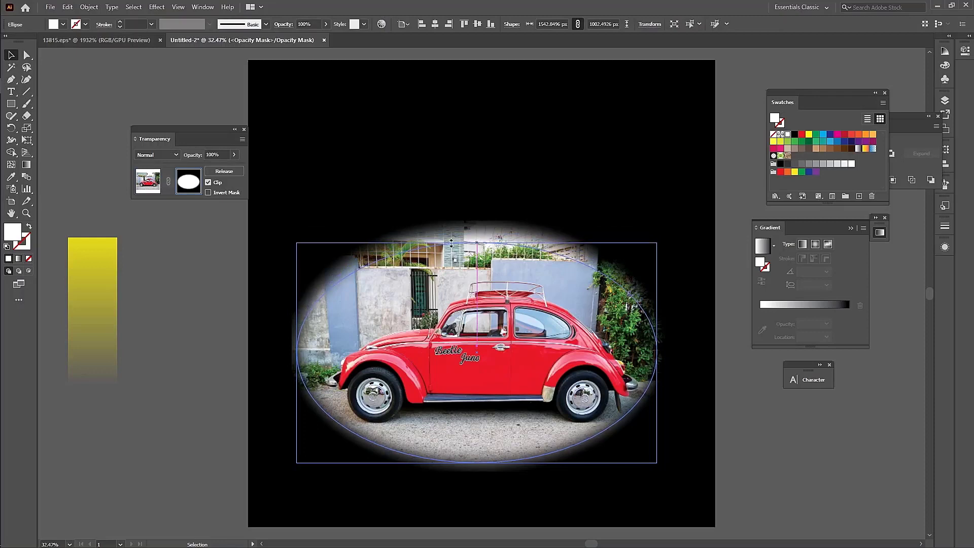
click(533, 85)
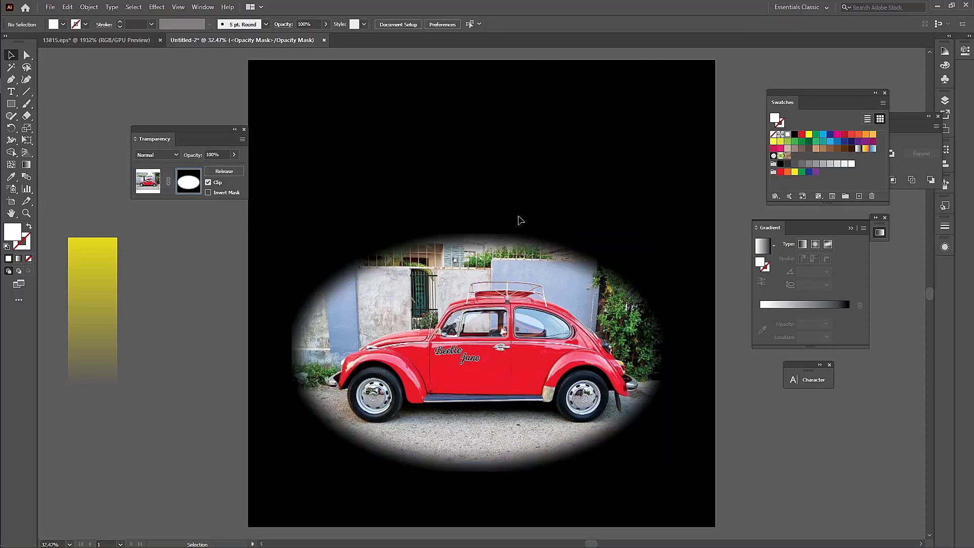
Move the mask ellipse down over the car and resize it around its centre to about 1310 by 695 px.
mouse_move(517, 319)
mouse_down()
mouse_move(525, 239)
mouse_move(539, 237)
mouse_move(509, 346)
mouse_move(513, 336)
mouse_up()
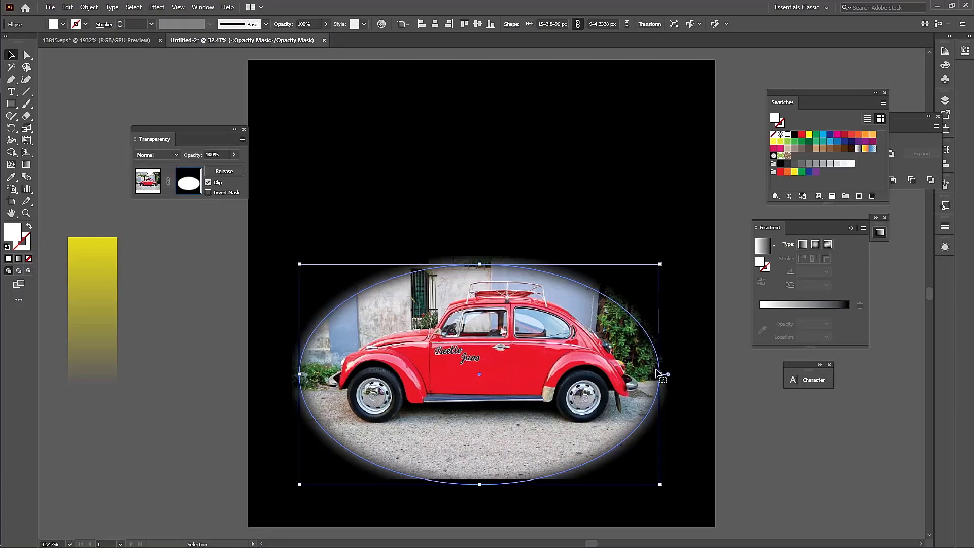
drag(660, 374, 627, 358)
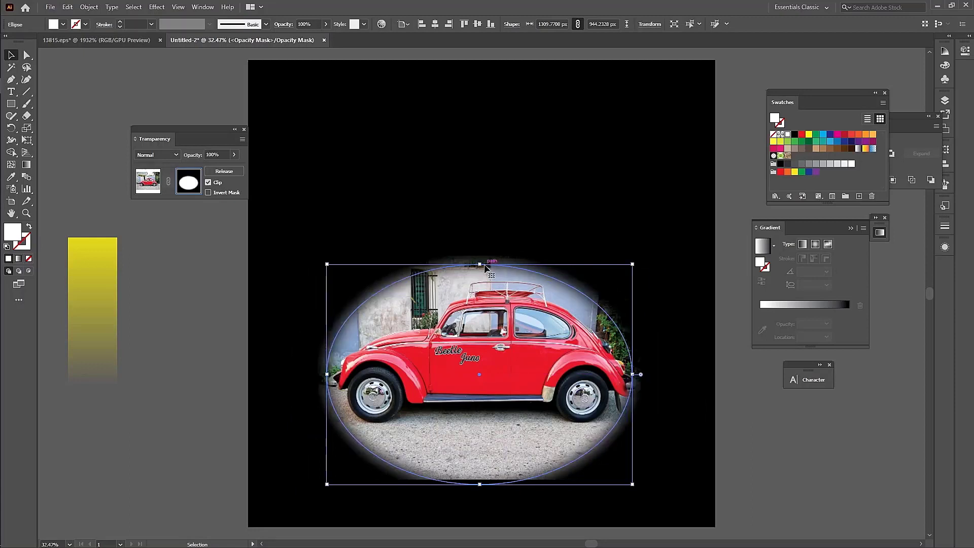
drag(478, 264, 479, 293)
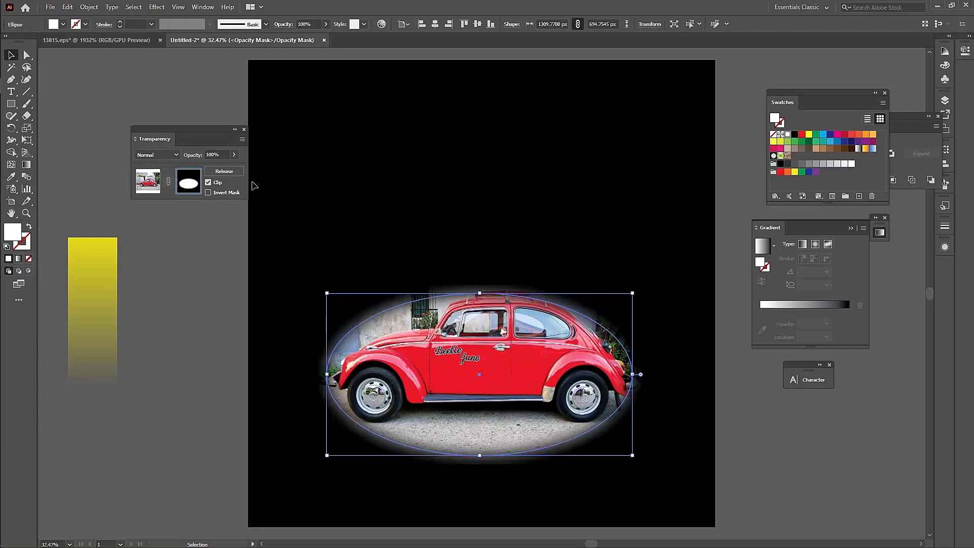
click(202, 234)
Try moving the mask ellipse up to reveal other parts of the photo, and undo each move.
click(455, 323)
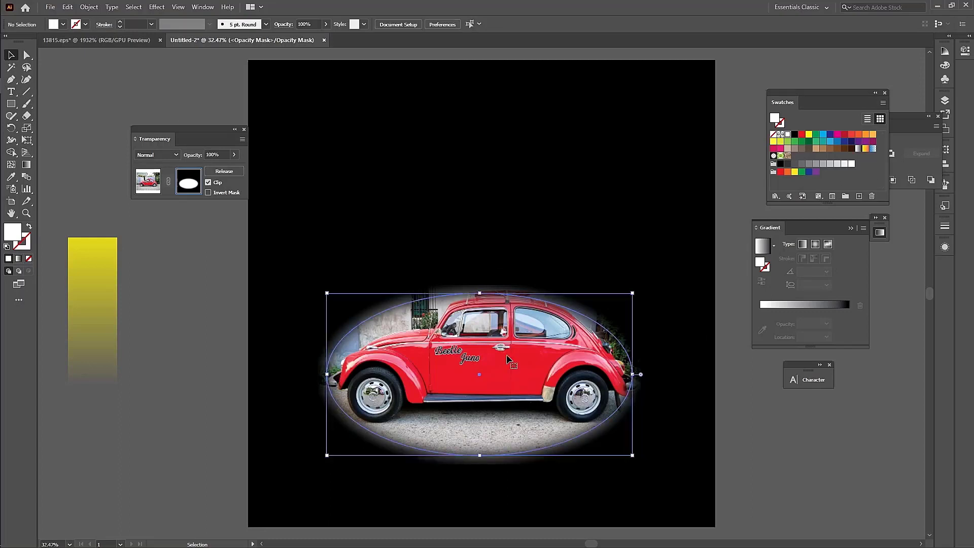
drag(454, 323, 505, 250)
key(a)
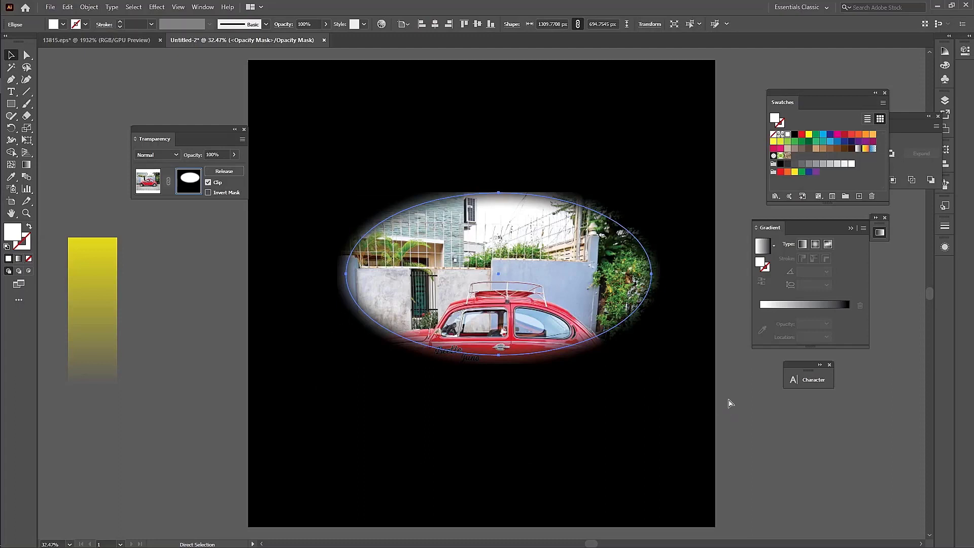
key(ctrl+z)
key(v)
click(486, 225)
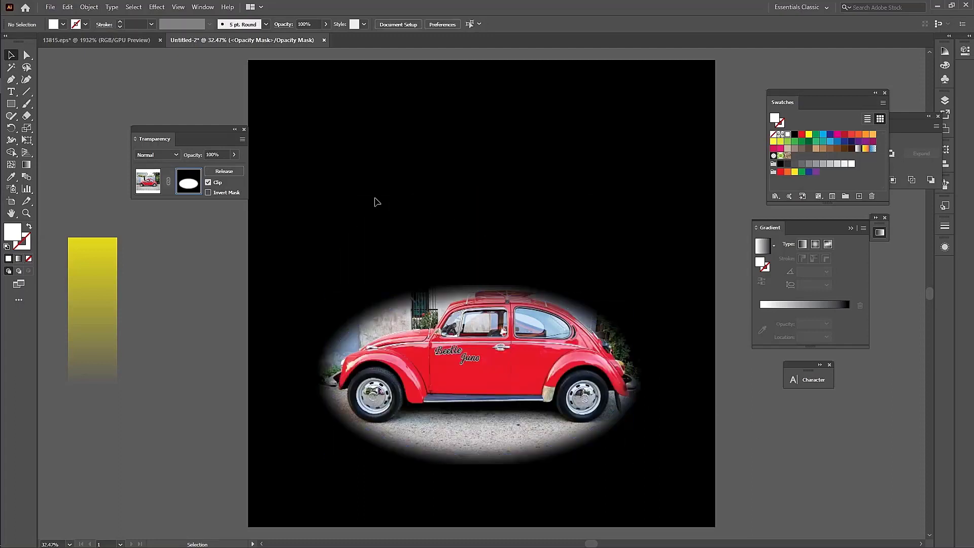
drag(374, 202, 657, 463)
drag(509, 391, 528, 249)
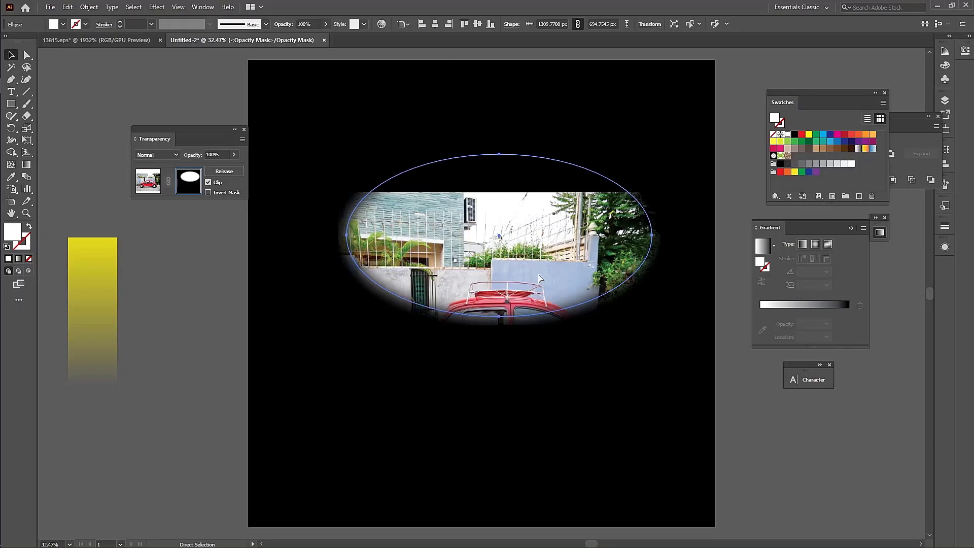
key(ctrl+z)
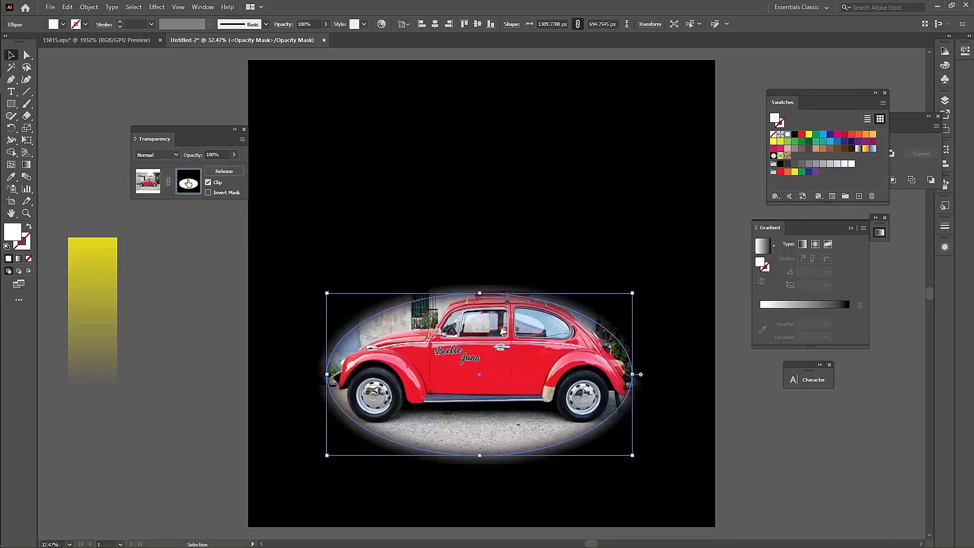
Leave opacity mask editing and return to the car photo artwork.
click(244, 316)
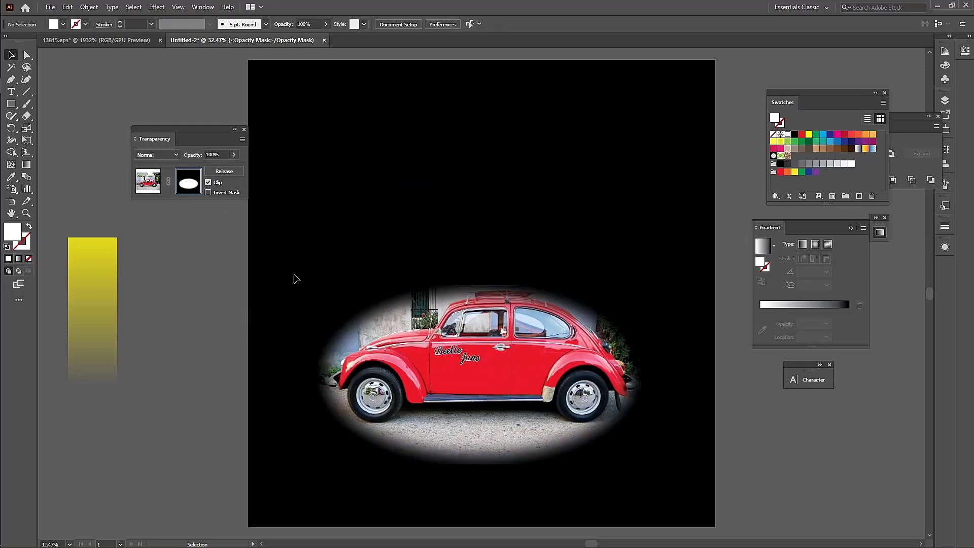
click(147, 181)
click(184, 248)
Try moving the car photo together with its mask beyond the artboard's lower right corner, and undo the move.
drag(347, 212, 586, 413)
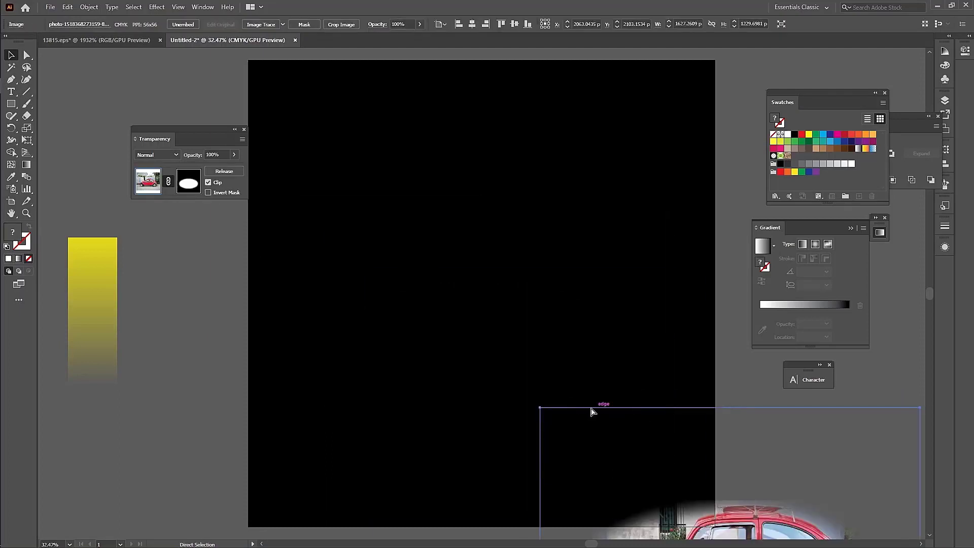
key(ctrl+z)
click(800, 445)
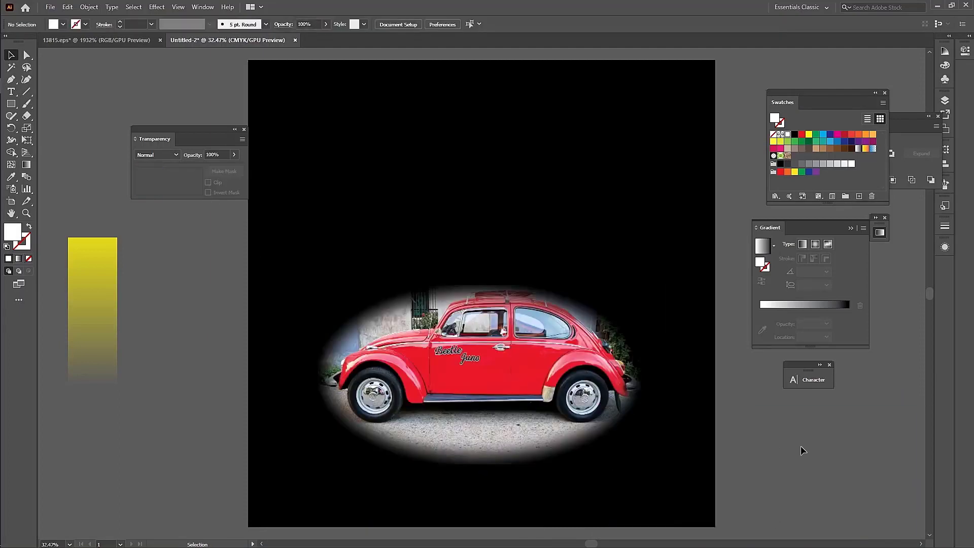
Delete the masked car photo, then unlock the black background square and delete it.
click(578, 367)
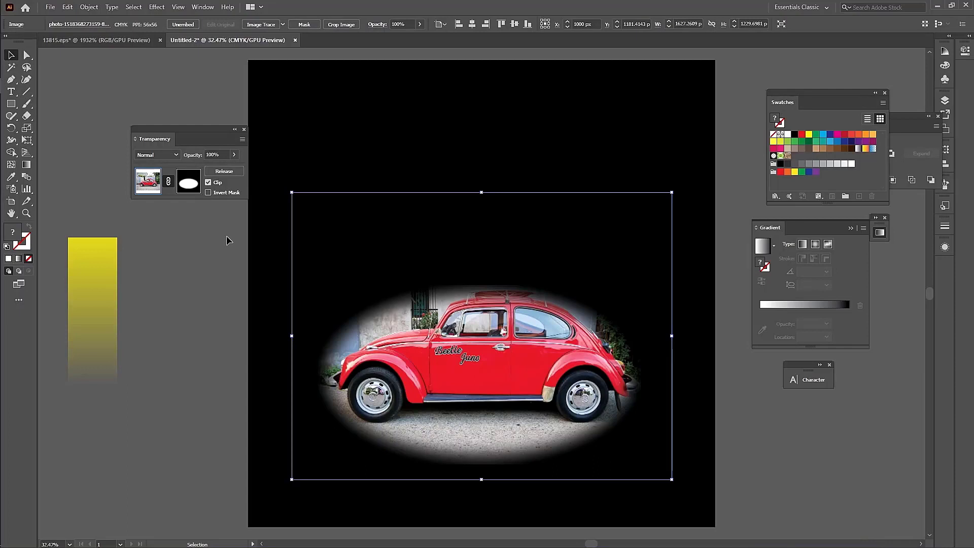
key(Delete)
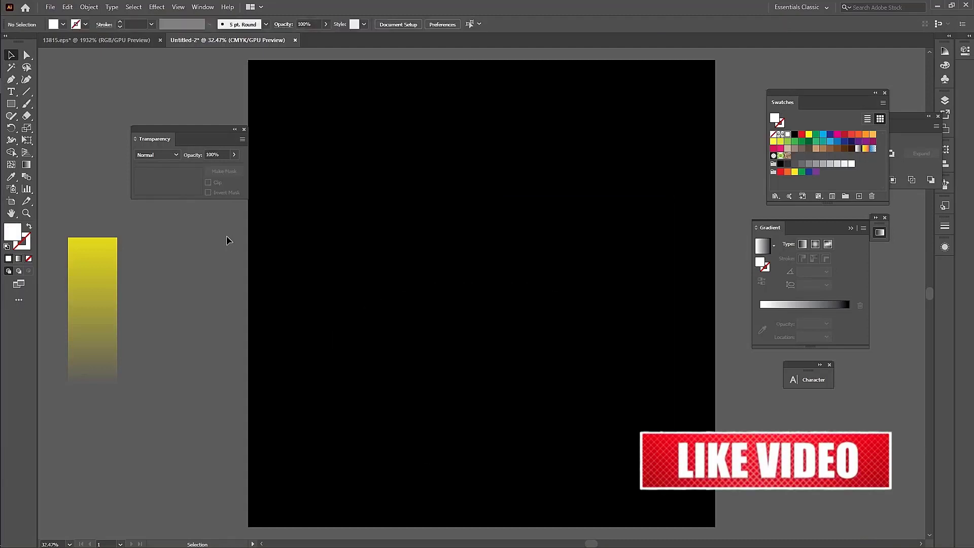
key(ctrl+alt+2)
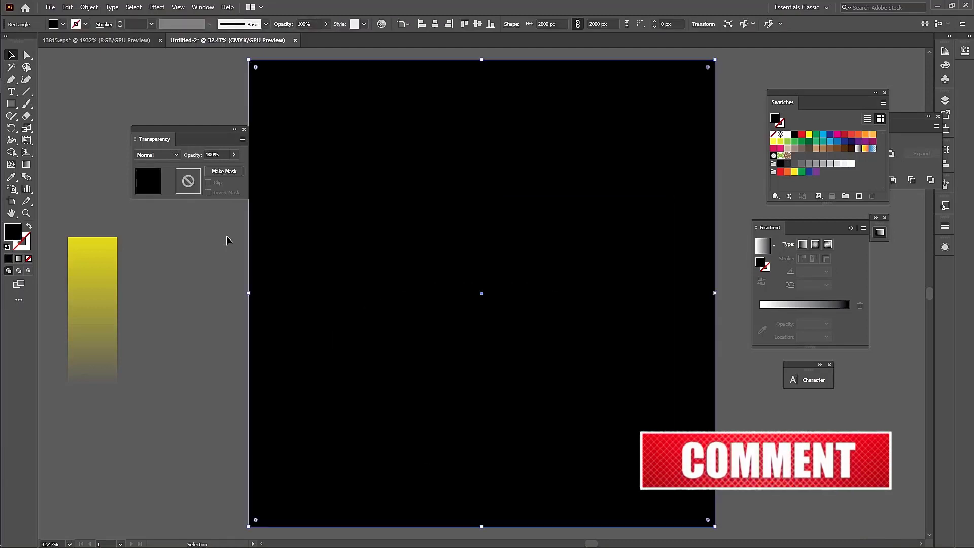
key(Delete)
mouse_move(14, 106)
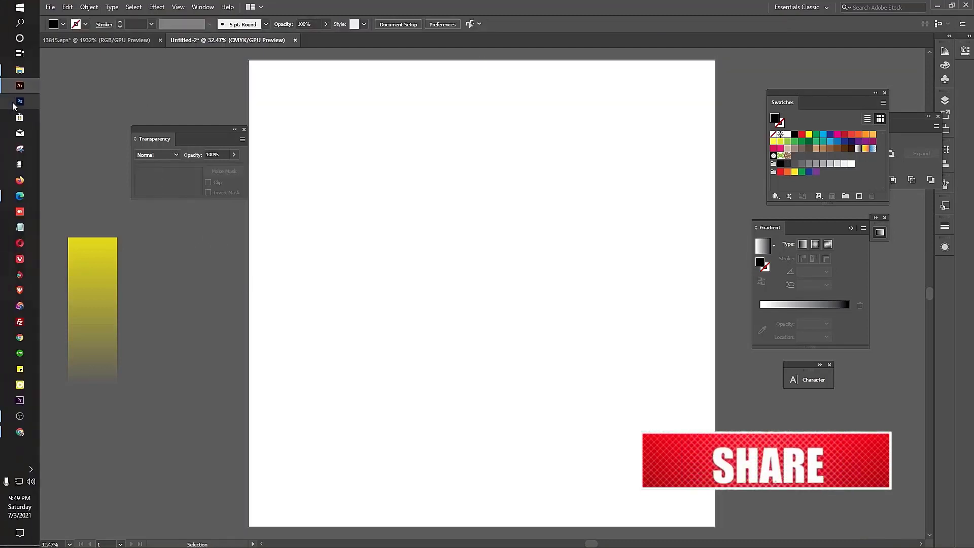
Paint one long looping black scribble with the Paintbrush across the artboard, letting some loops run past its edges.
drag(228, 130, 145, 81)
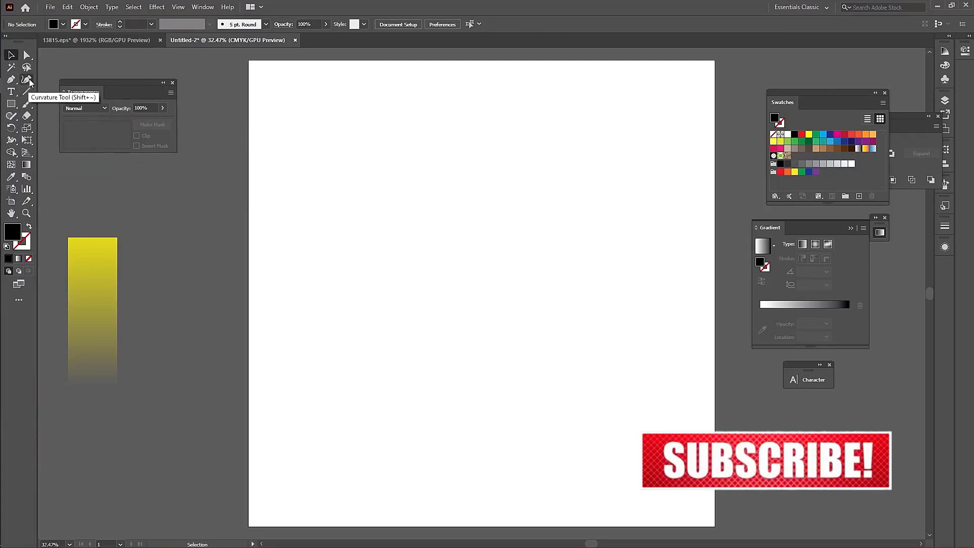
click(26, 103)
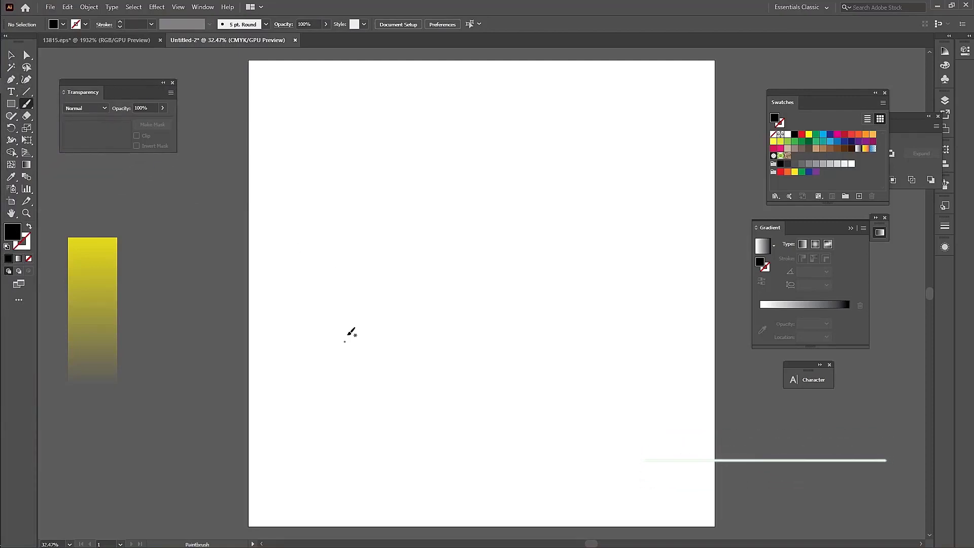
mouse_move(348, 331)
mouse_down()
mouse_move(479, 162)
mouse_move(680, 198)
mouse_move(687, 390)
mouse_move(507, 104)
mouse_move(268, 89)
mouse_move(221, 217)
mouse_move(473, 383)
mouse_move(399, 180)
mouse_move(380, 202)
mouse_move(426, 175)
mouse_move(383, 64)
mouse_move(298, 12)
mouse_move(404, 238)
mouse_move(446, 386)
mouse_move(383, 253)
mouse_move(449, 334)
mouse_move(561, 367)
mouse_move(367, 394)
mouse_move(761, 174)
mouse_move(669, 39)
mouse_move(529, 70)
mouse_move(327, 151)
mouse_move(390, 441)
mouse_move(477, 342)
mouse_move(544, 484)
mouse_move(686, 462)
mouse_move(688, 497)
mouse_up()
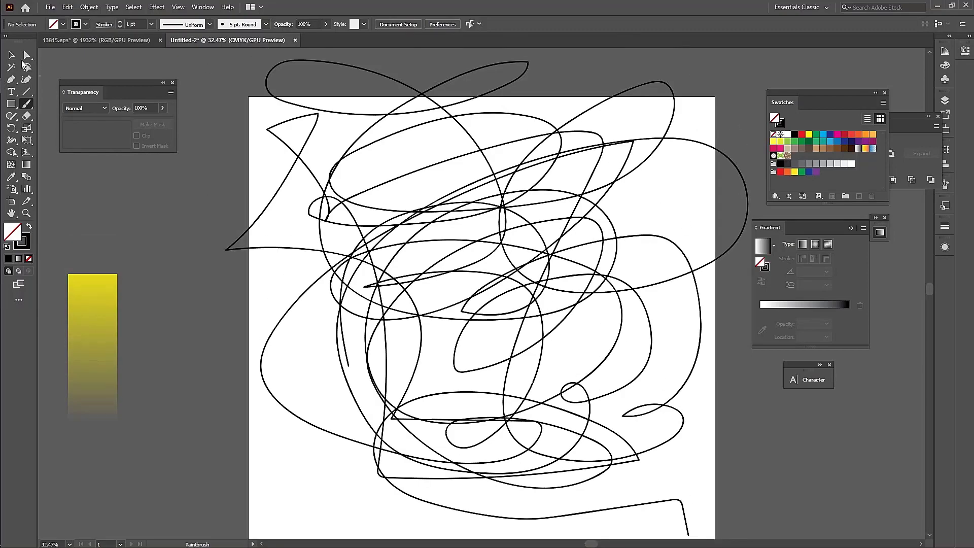
key(v)
Draw a 2000 x 2000 px square covering the whole artboard and give it a black fill with no stroke.
key(ctrl+minus)
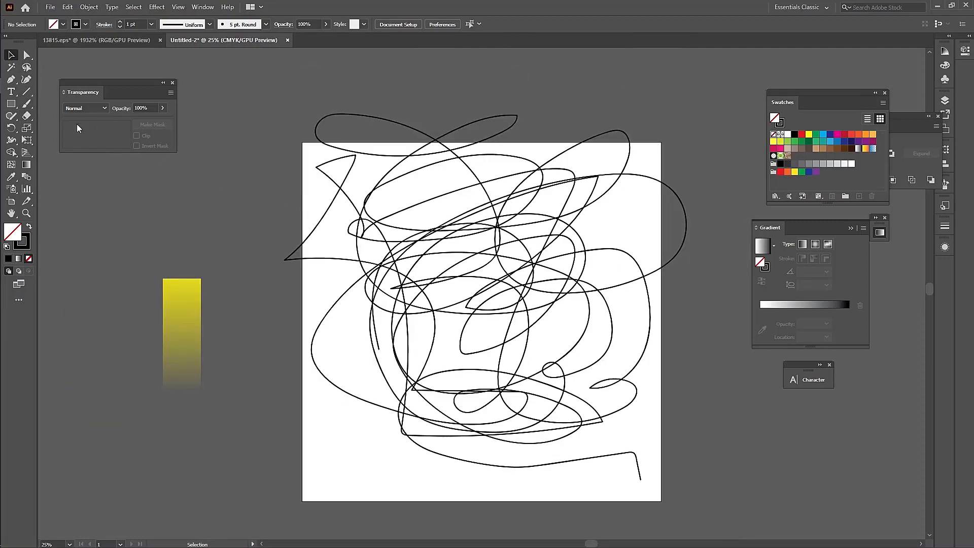
click(10, 103)
mouse_move(302, 141)
mouse_down()
mouse_move(410, 330)
mouse_move(563, 454)
mouse_move(661, 501)
mouse_up()
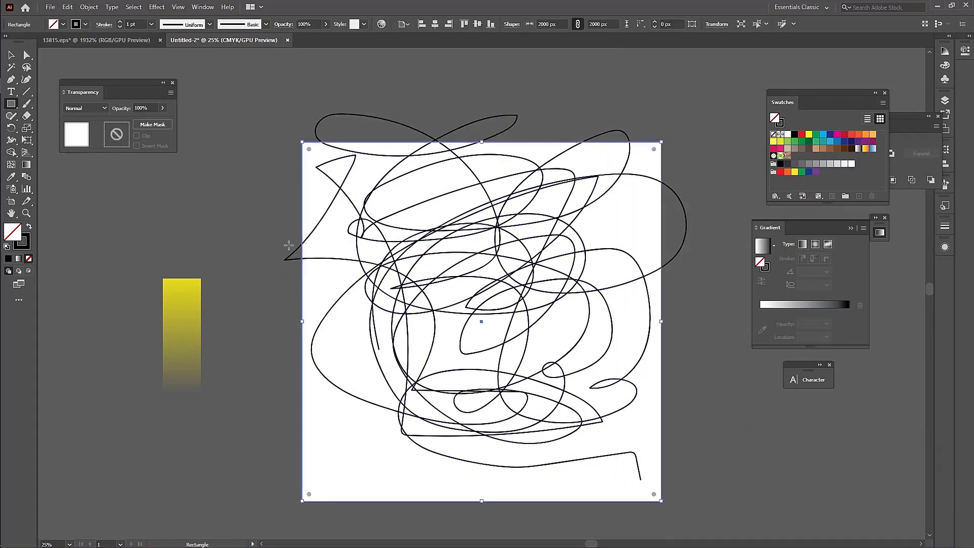
click(29, 227)
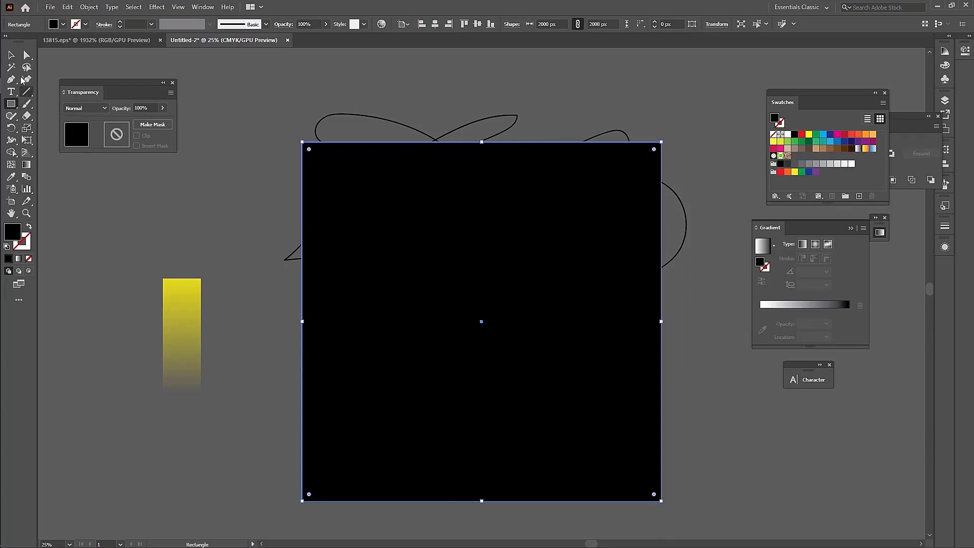
Select the scribble together with the black square and make a clipping mask to trim the lines to the artboard.
click(11, 55)
mouse_move(235, 153)
mouse_down()
mouse_move(458, 291)
mouse_move(591, 333)
mouse_up()
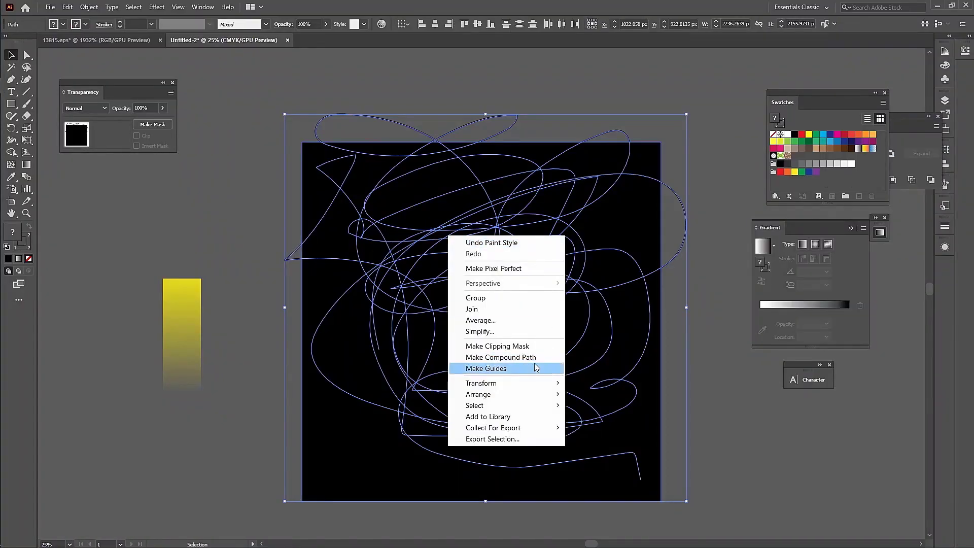
click(527, 346)
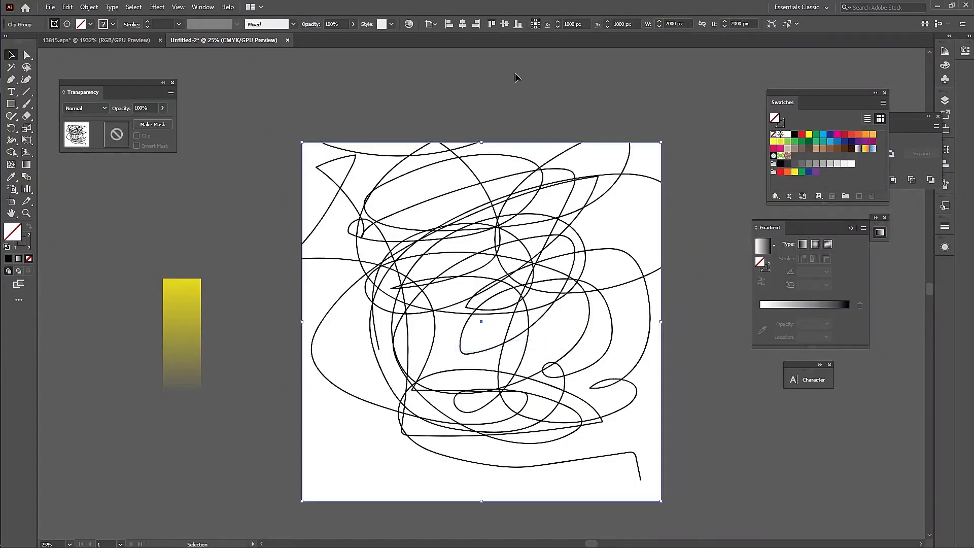
click(738, 116)
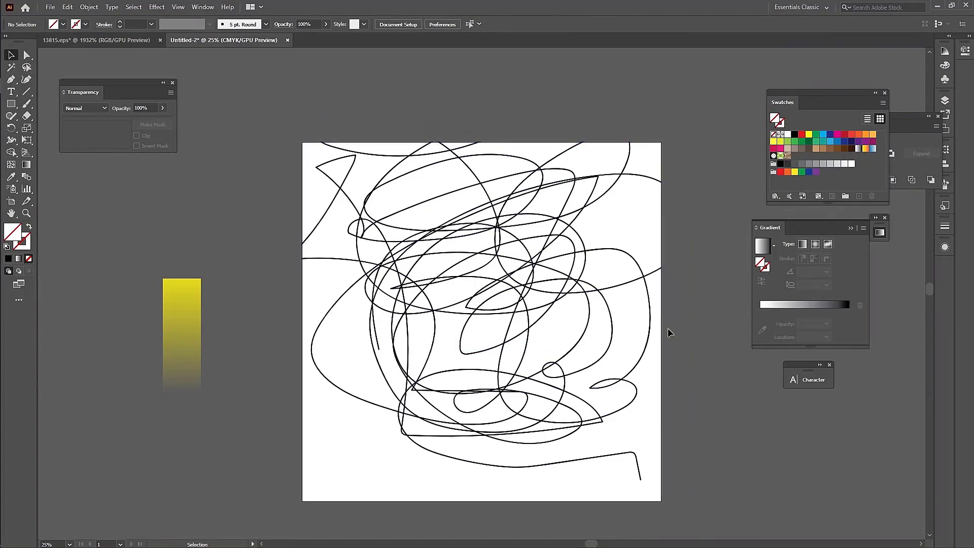